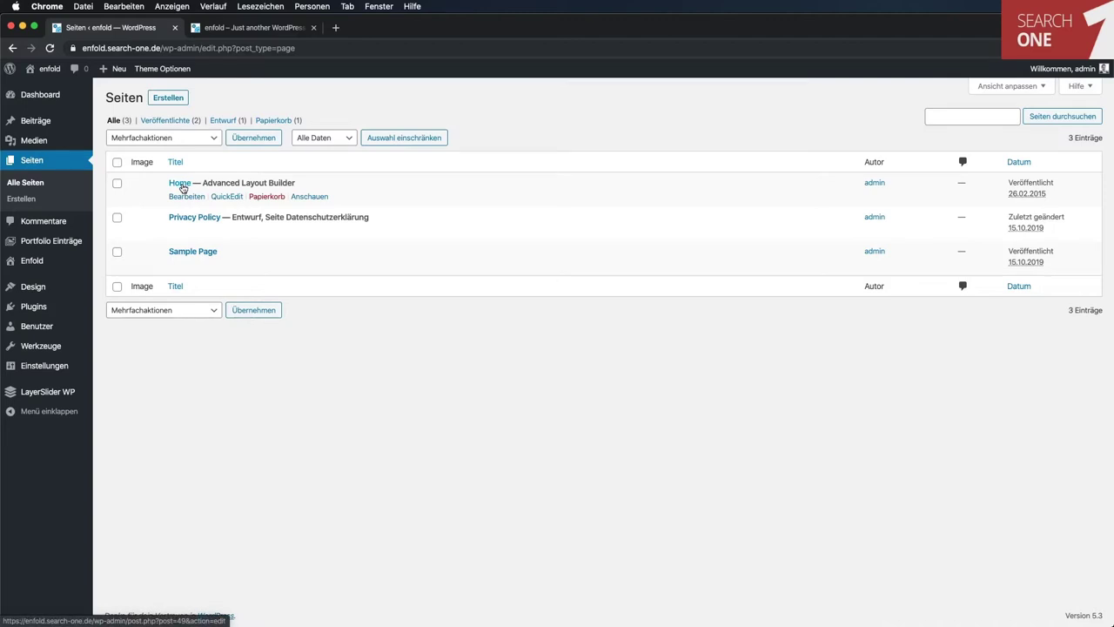
Step: Examine the published Enfold Gaming front page from the hero slider down to the footer, and return to its start
click(228, 30)
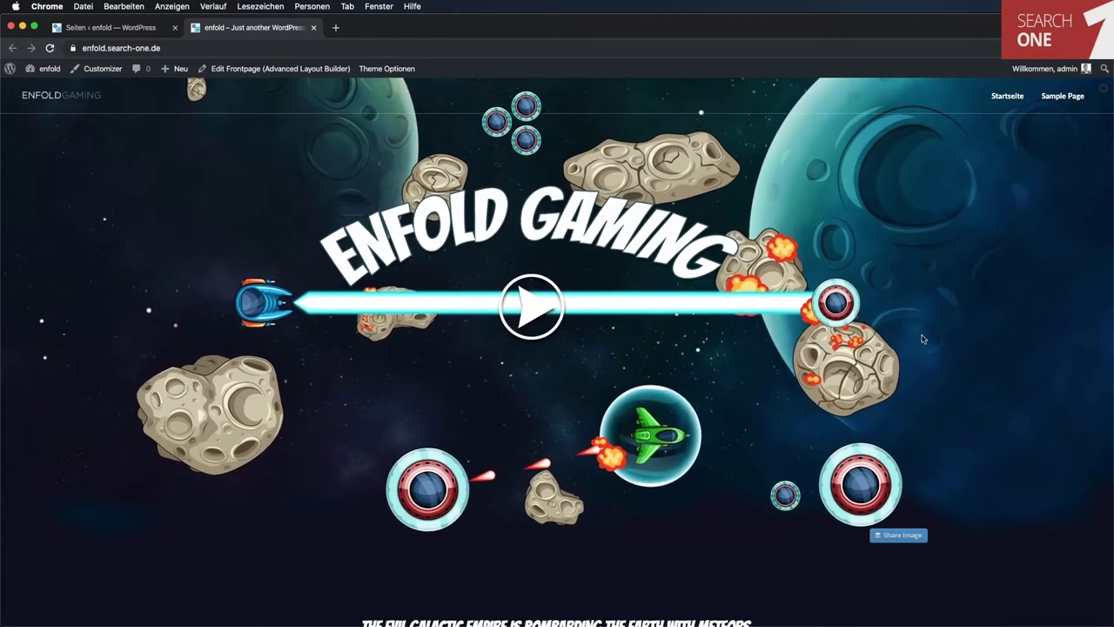
scroll(915, 340, down, 7)
scroll(923, 339, down, 4)
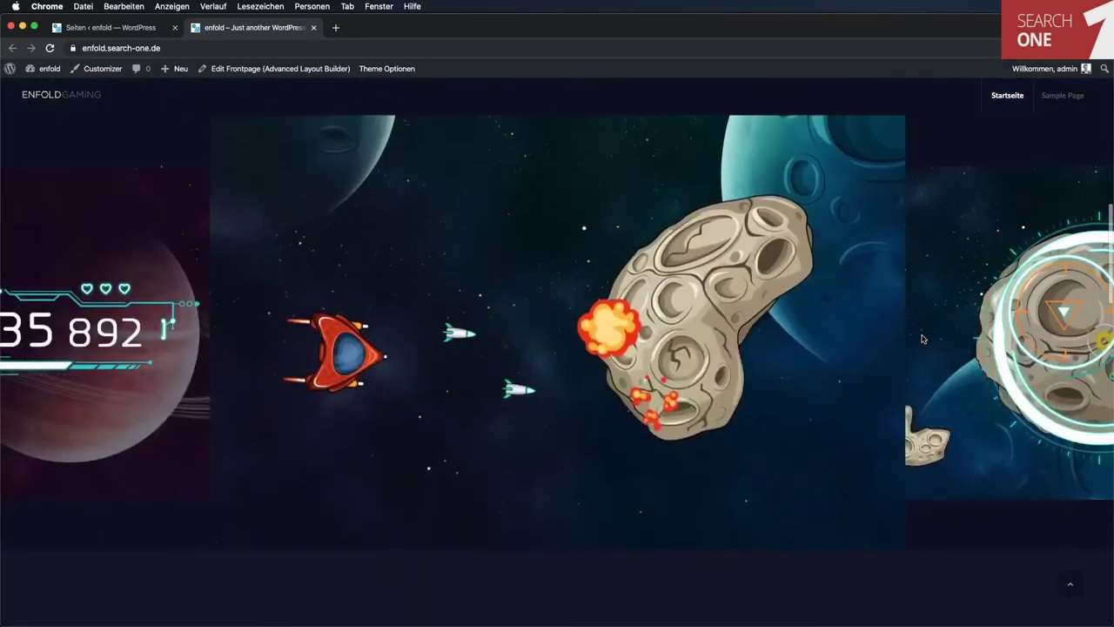
scroll(923, 340, down, 12)
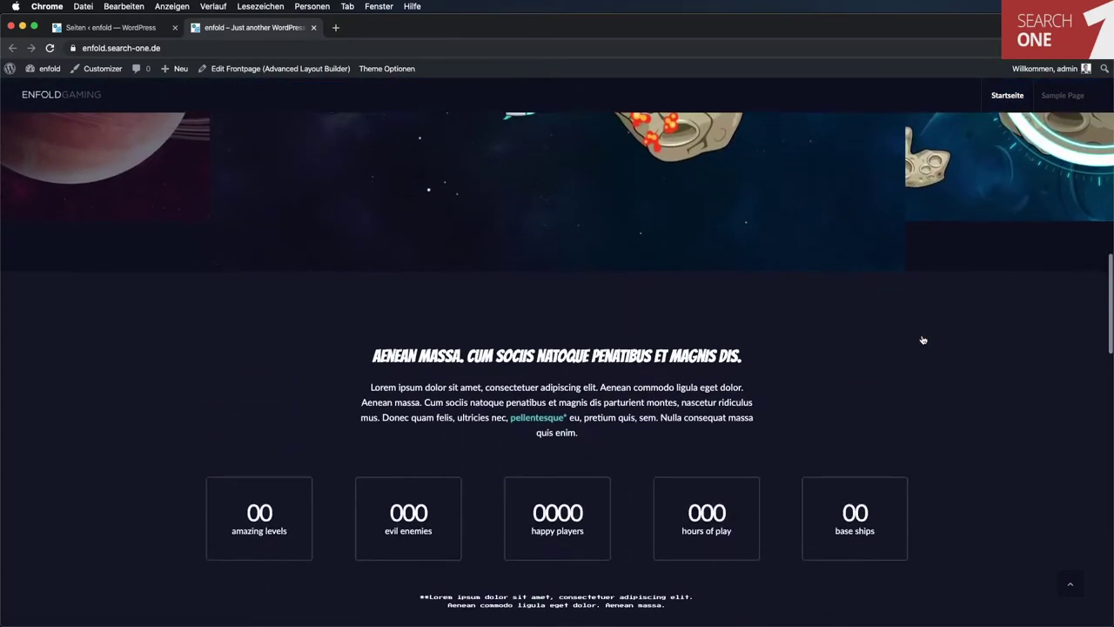
scroll(922, 339, down, 12)
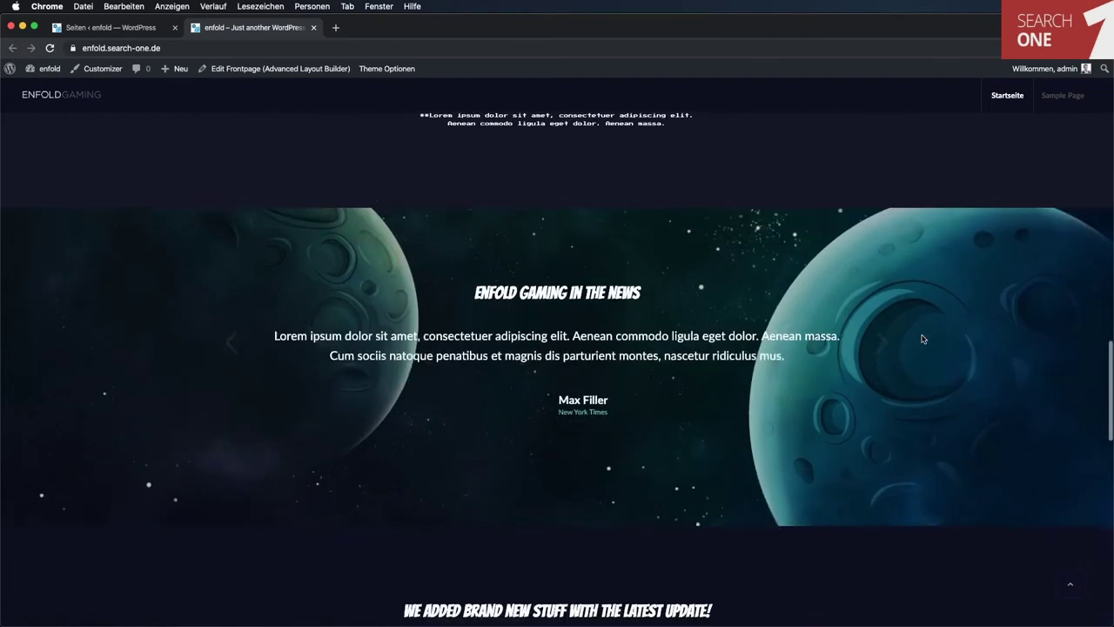
scroll(923, 339, down, 10)
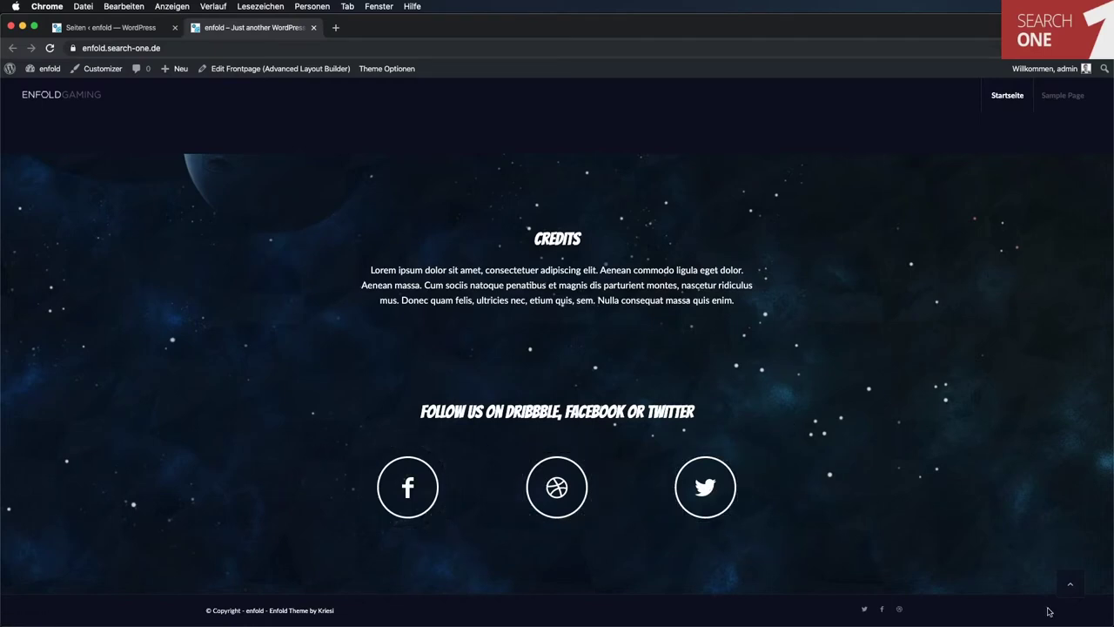
click(1071, 589)
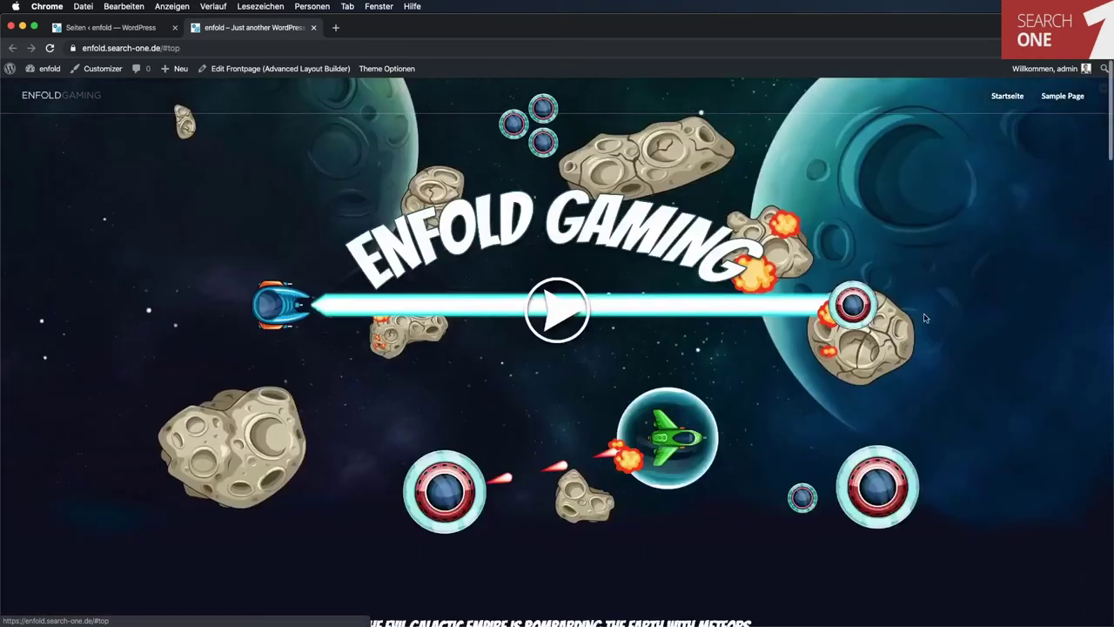
Step: Play the trailer video from the front page's hero slider and close its overlay
click(564, 313)
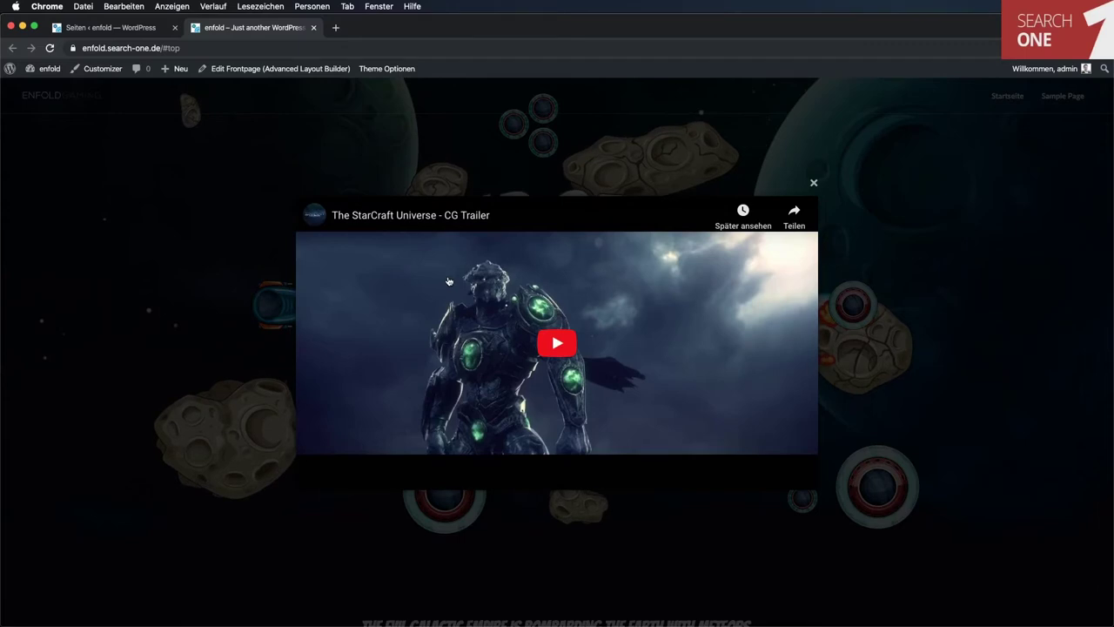
click(549, 340)
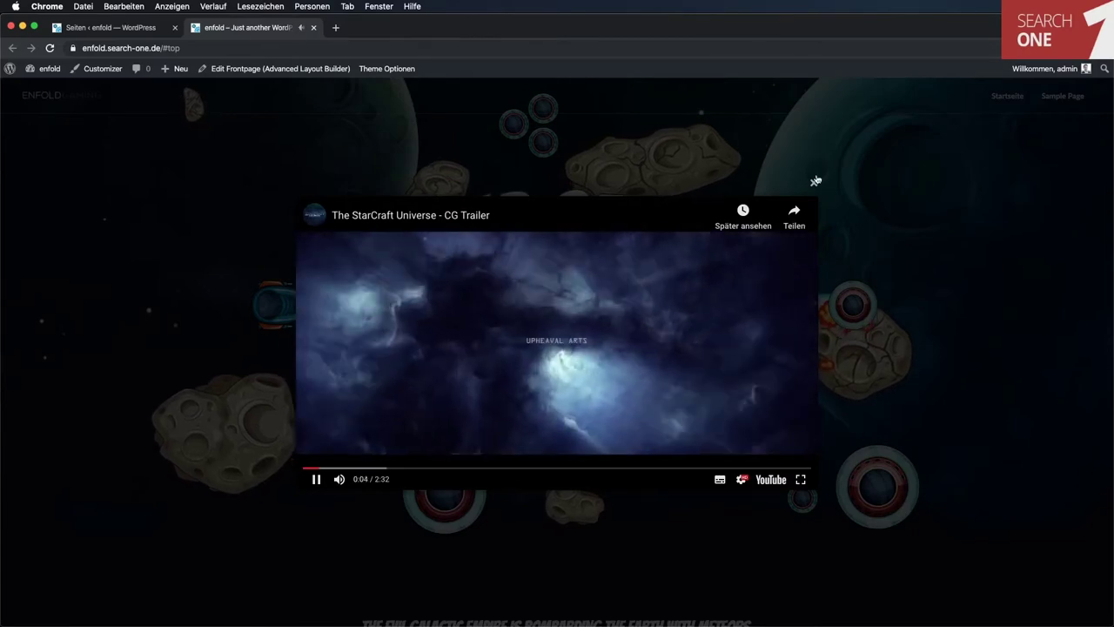
click(814, 183)
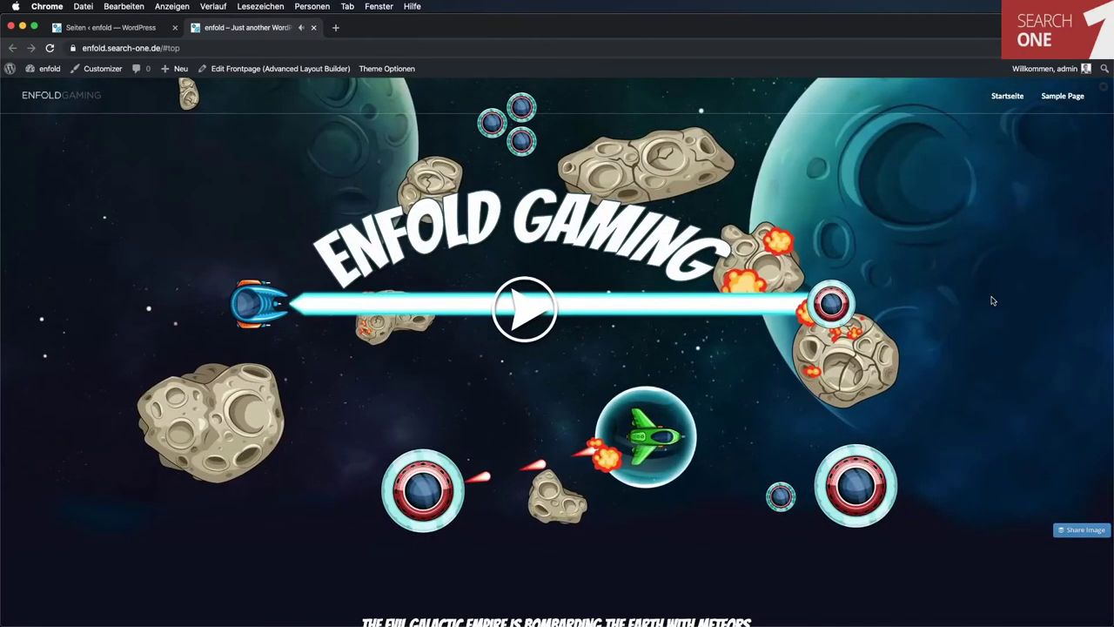
Step: Look at the front page's horizontal image gallery and return to the list of pages in the WordPress admin
scroll(993, 301, down, 5)
scroll(865, 384, down, 5)
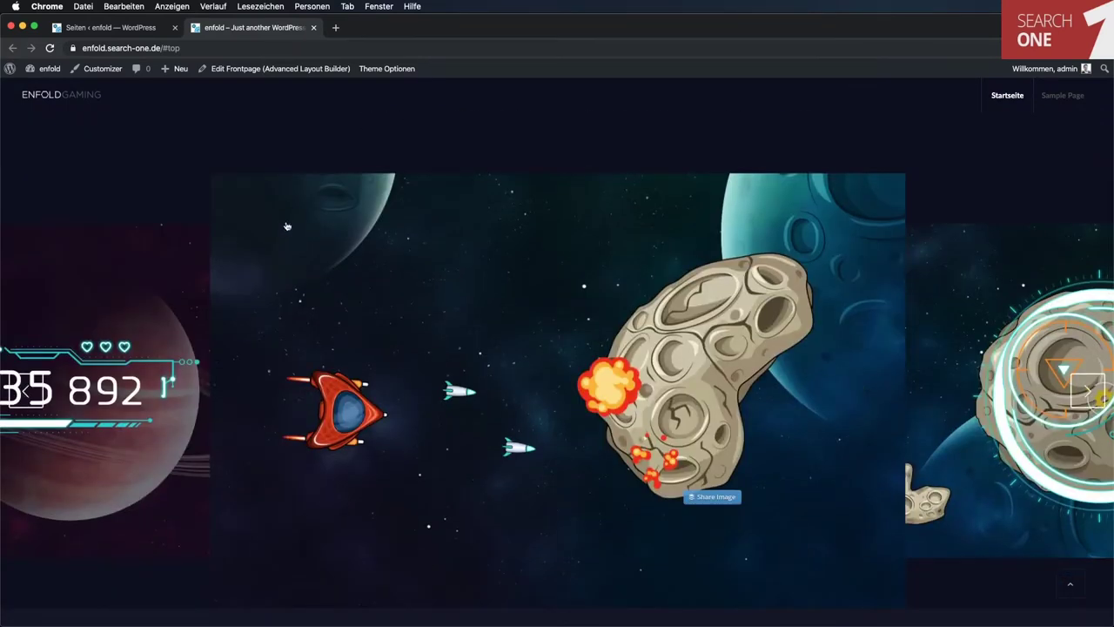
click(111, 26)
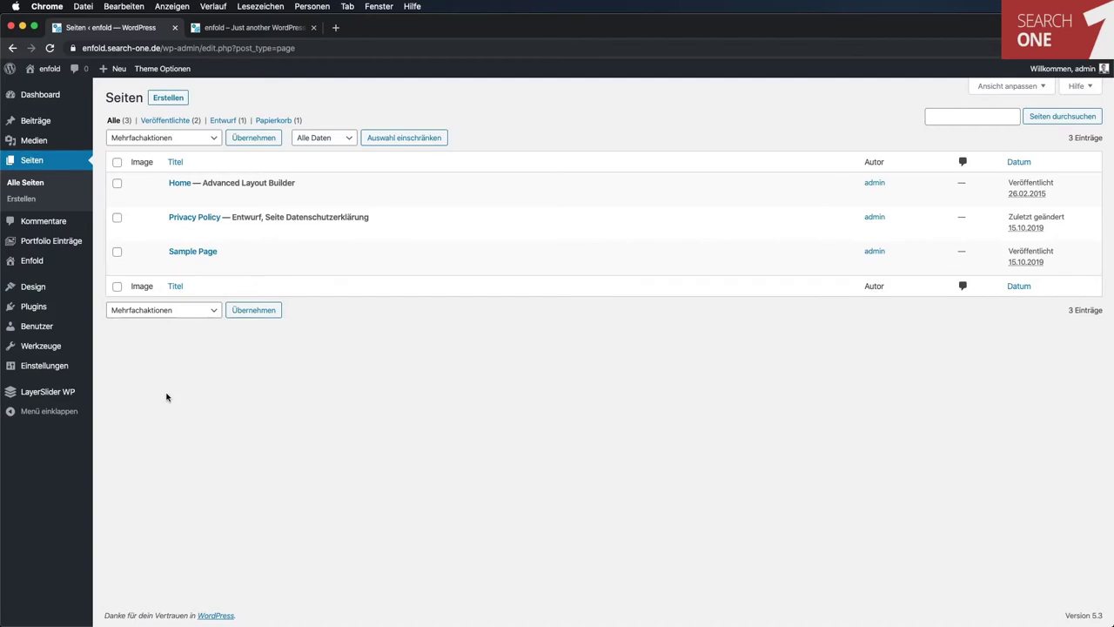
mouse_move(51, 241)
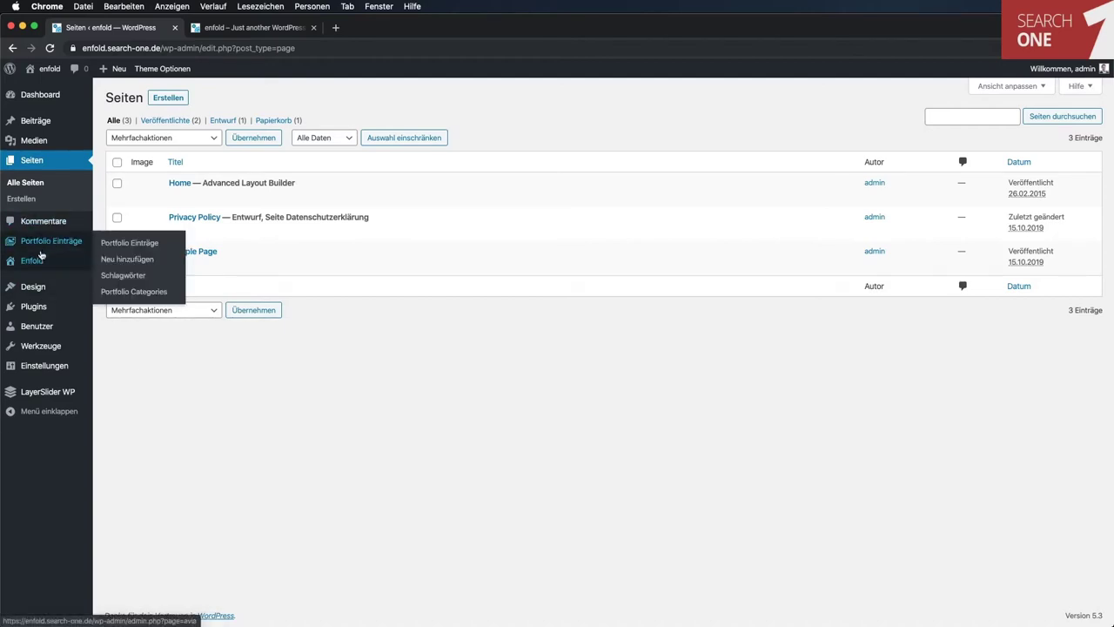
mouse_move(50, 325)
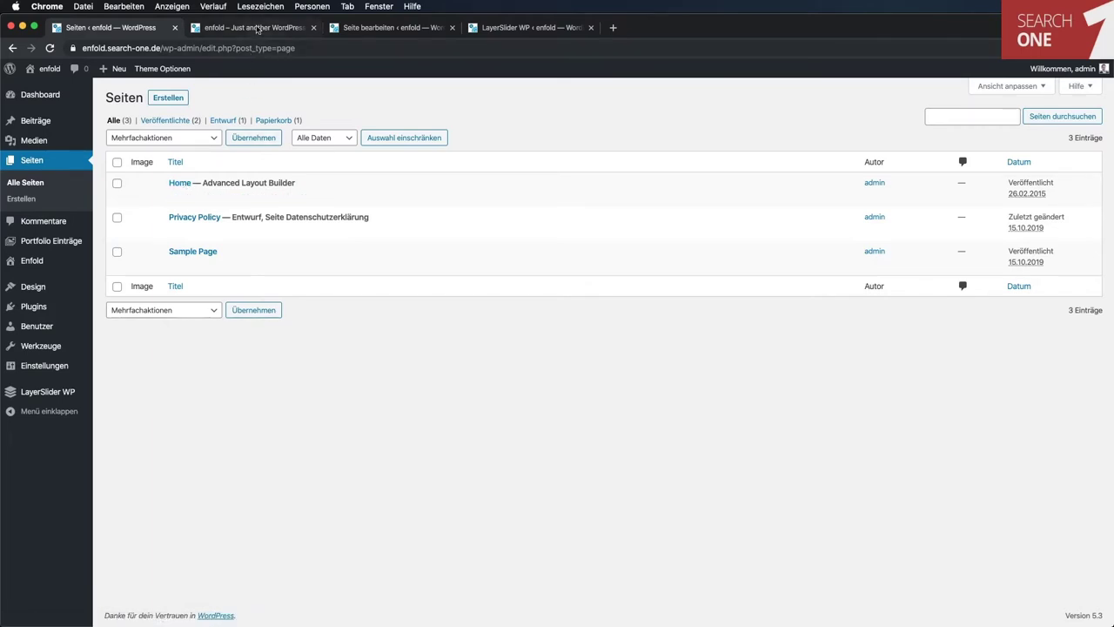
Step: Revisit the front page's hero area, and compare the Home page's Standard Editor with its Erweiterter Layout-Editor
click(257, 27)
scroll(318, 250, down, 2)
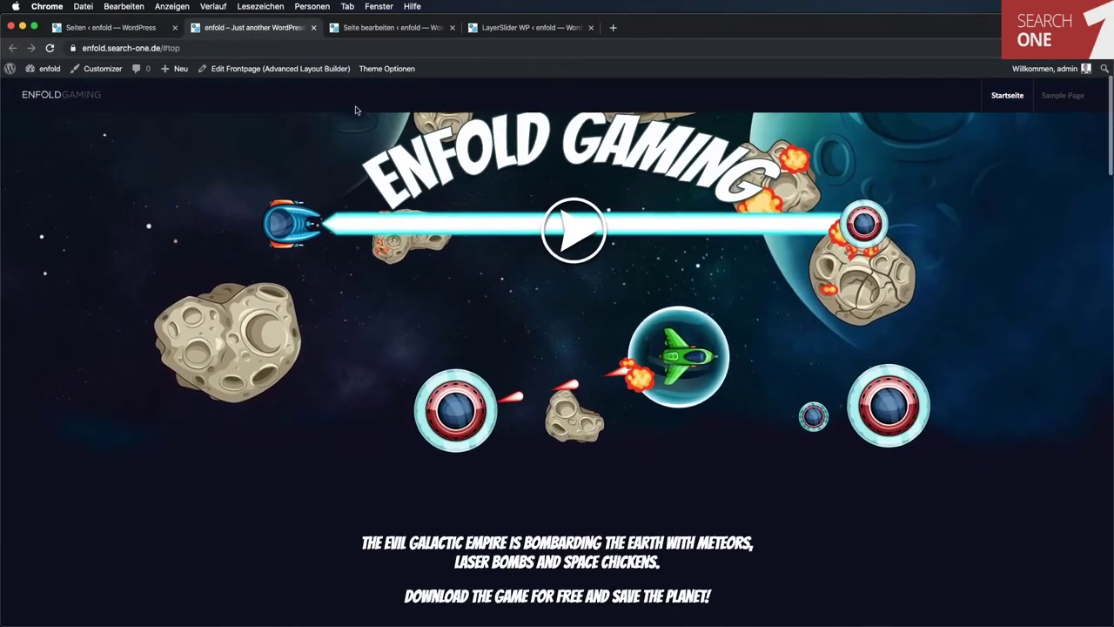
click(378, 28)
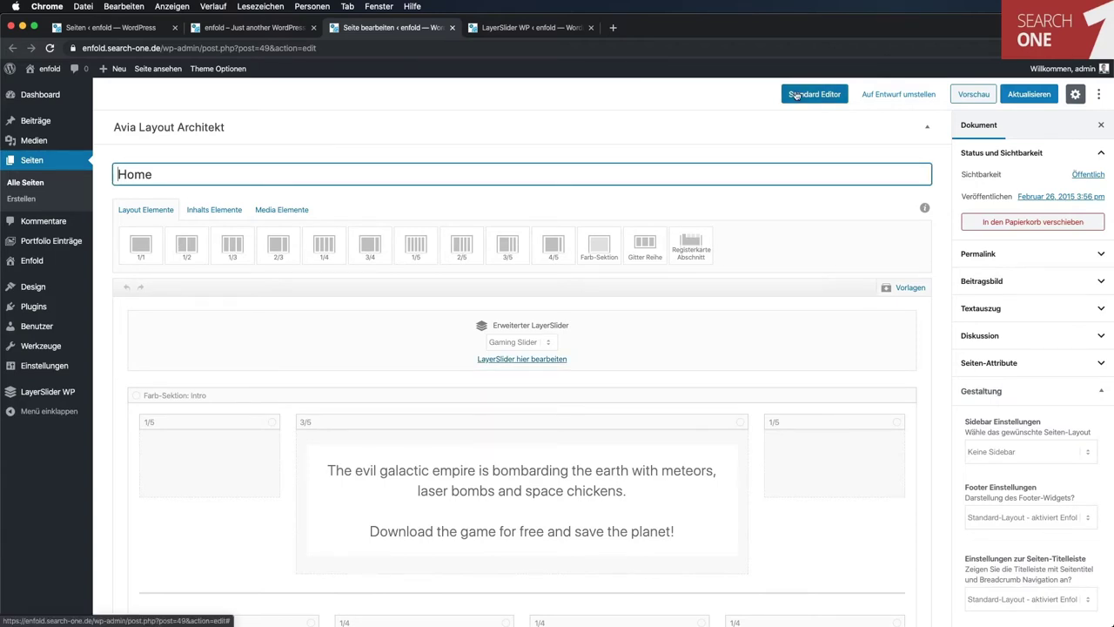
click(828, 94)
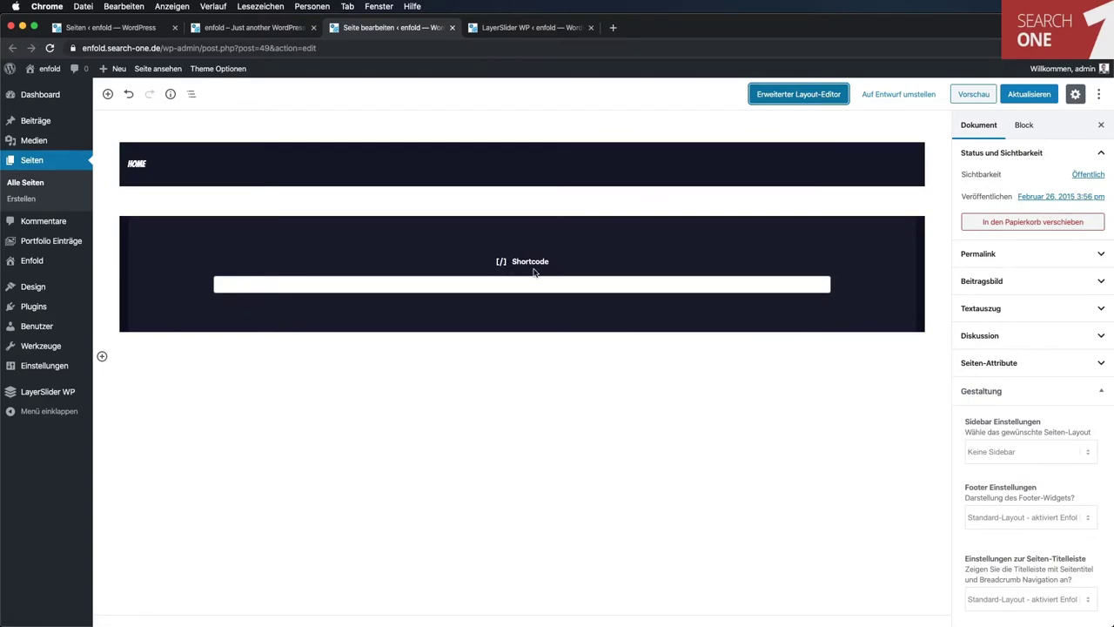
click(801, 95)
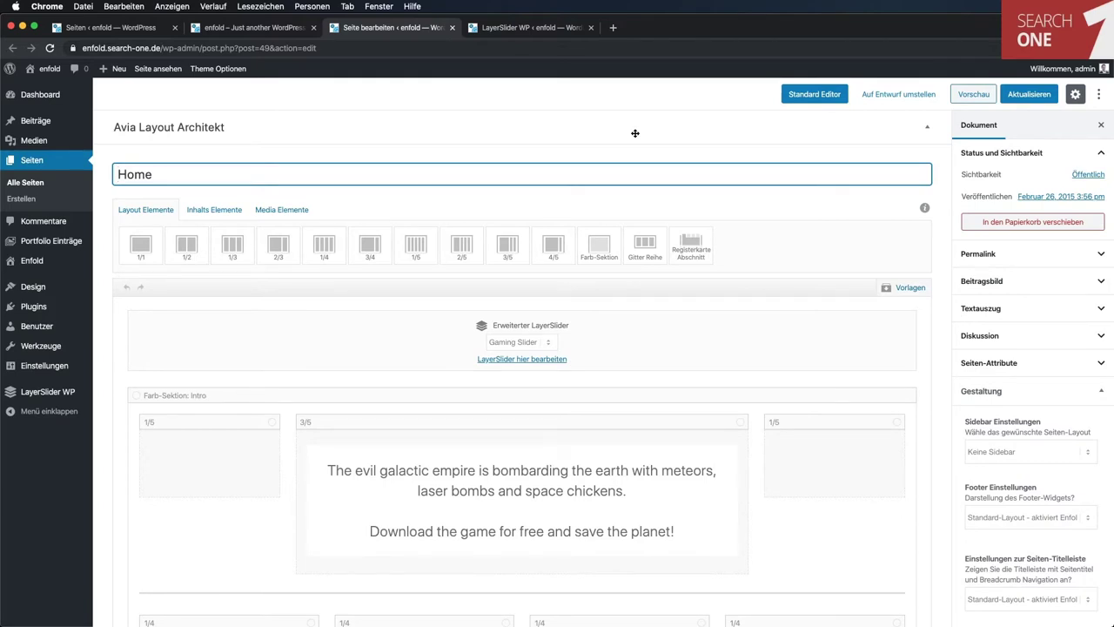
Step: Examine the Home page's layout elements in the Avia Layout Architekt, from the LayerSlider through the gallery, reviews and latest-update sections
scroll(635, 134, down, 2)
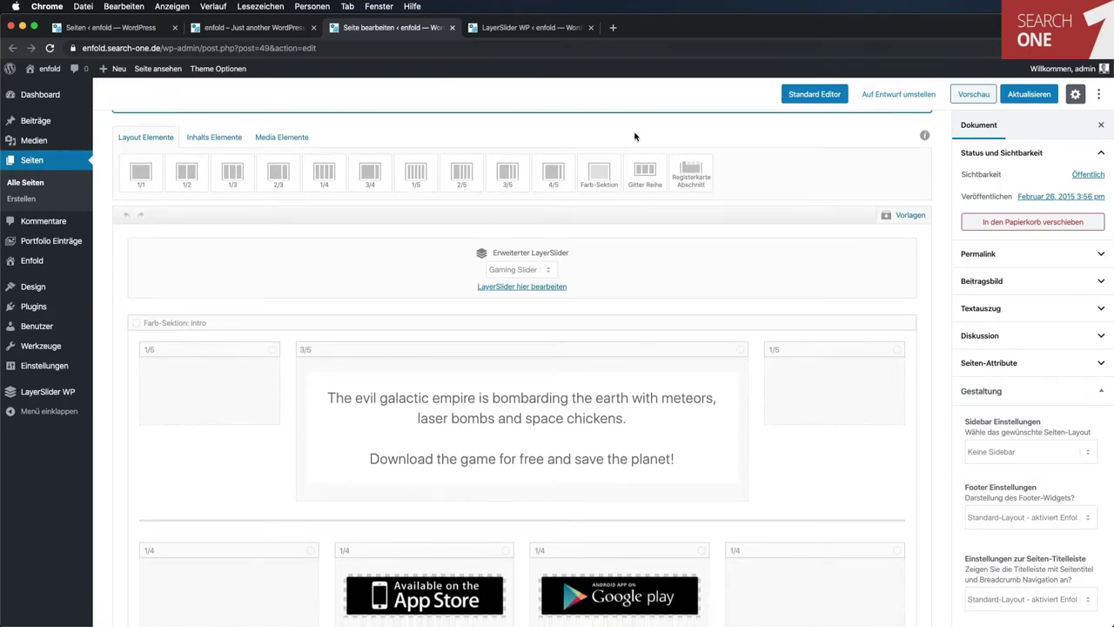
scroll(635, 137, down, 10)
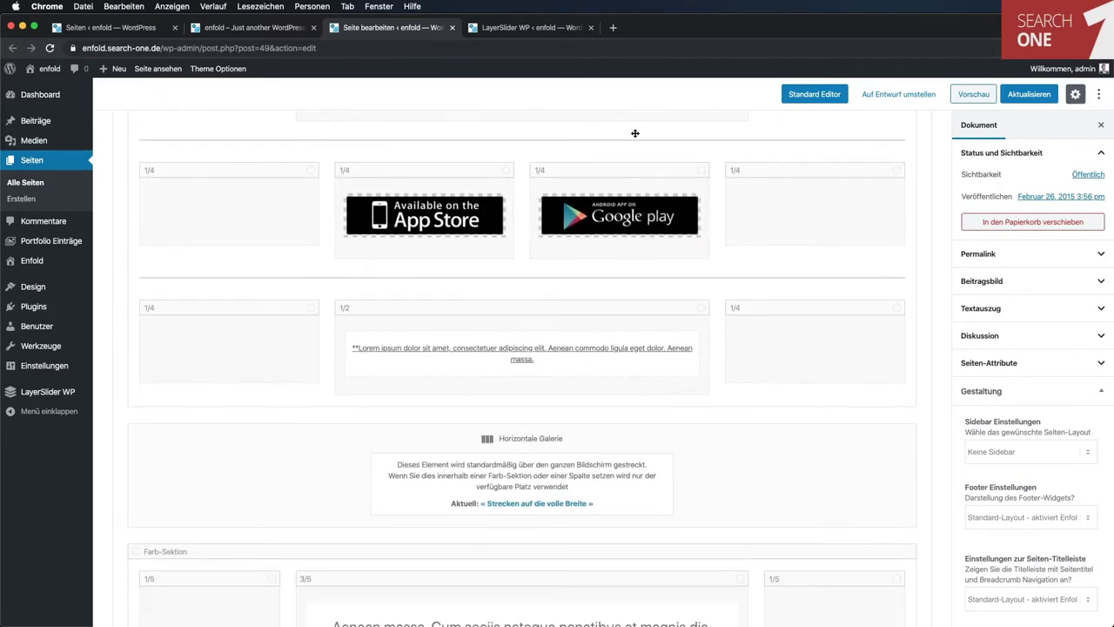
scroll(634, 133, down, 2)
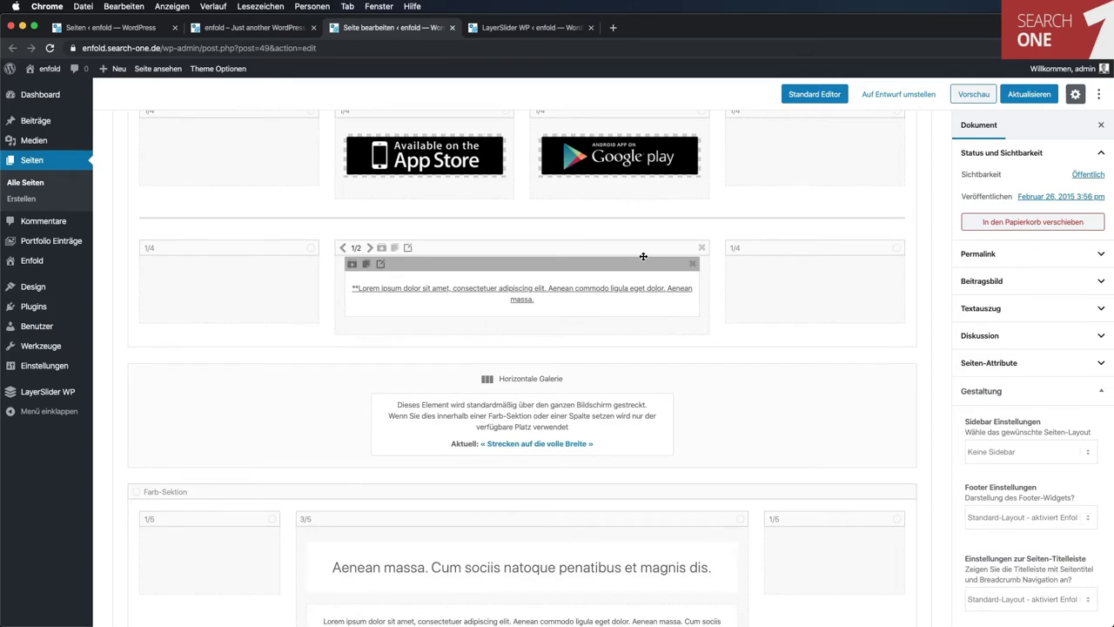
scroll(643, 256, down, 14)
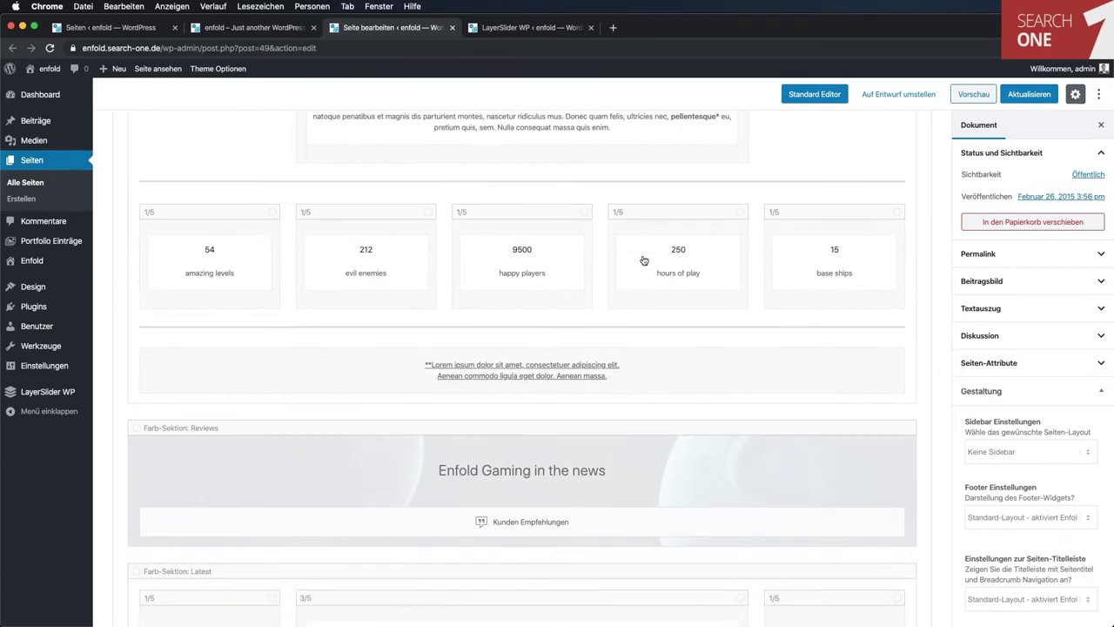
scroll(644, 260, down, 6)
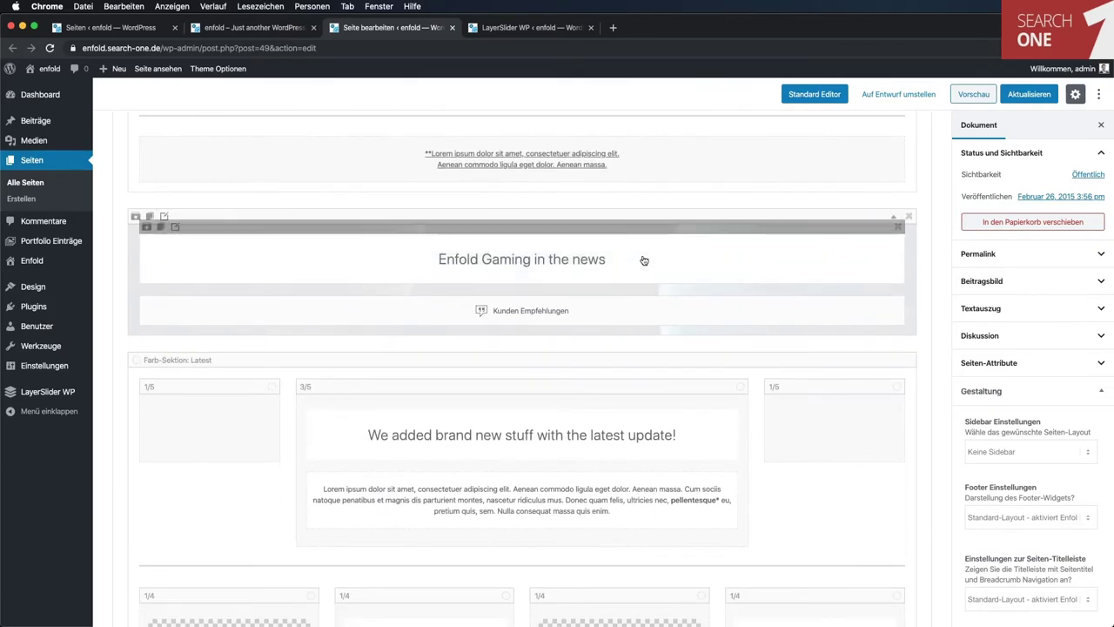
scroll(643, 259, down, 11)
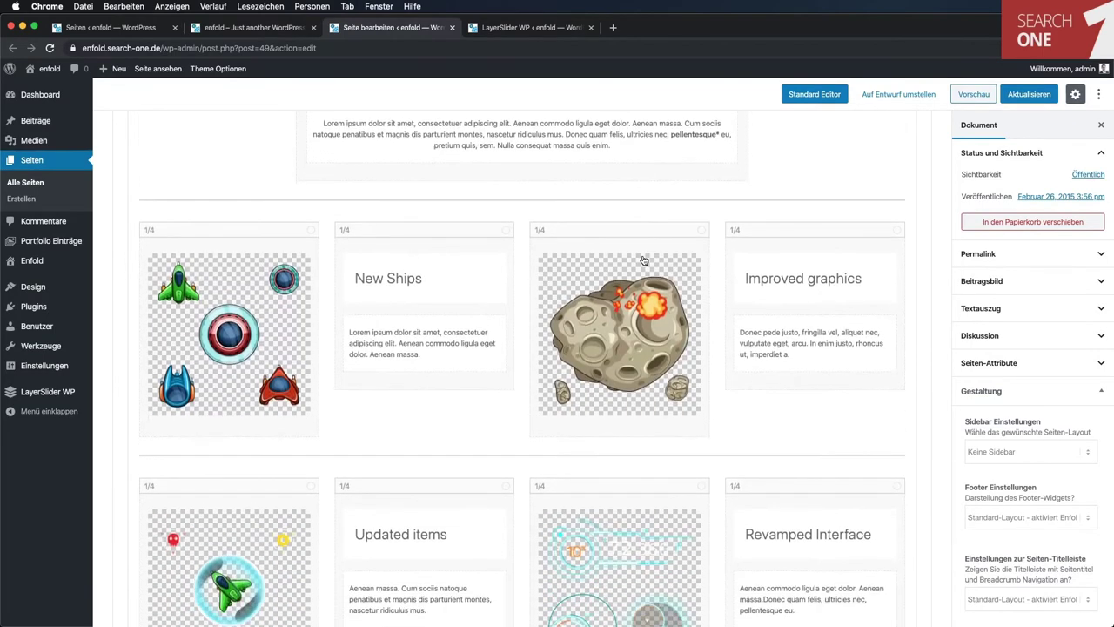
scroll(643, 260, up, 20)
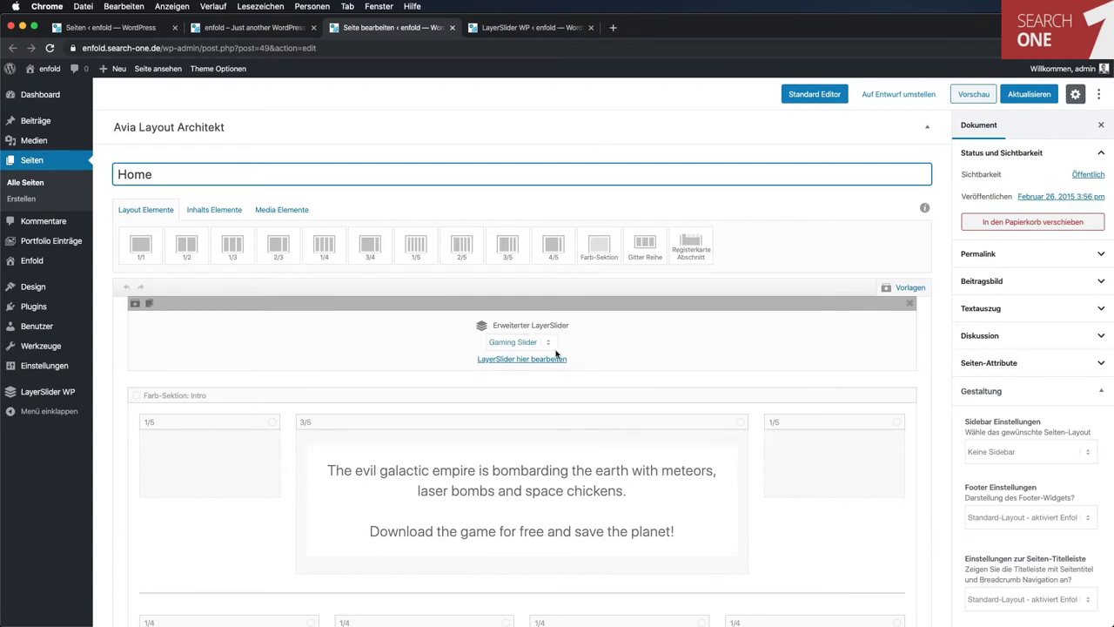
Step: Examine the slide options and preview canvas of the Gaming Slider in LayerSlider
click(541, 28)
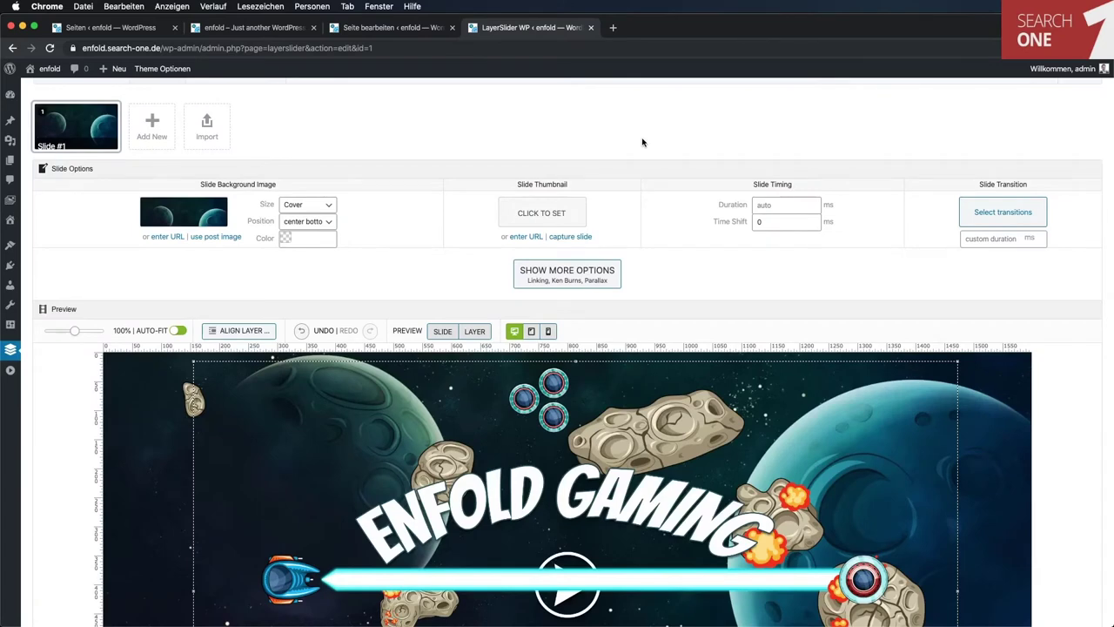
scroll(594, 169, down, 5)
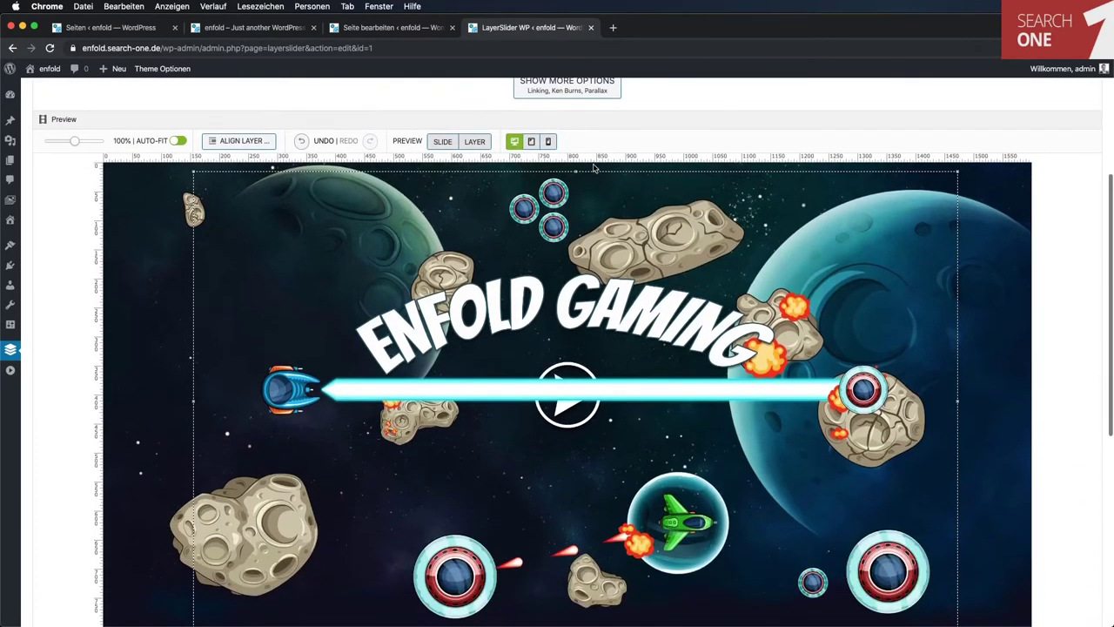
scroll(594, 169, up, 6)
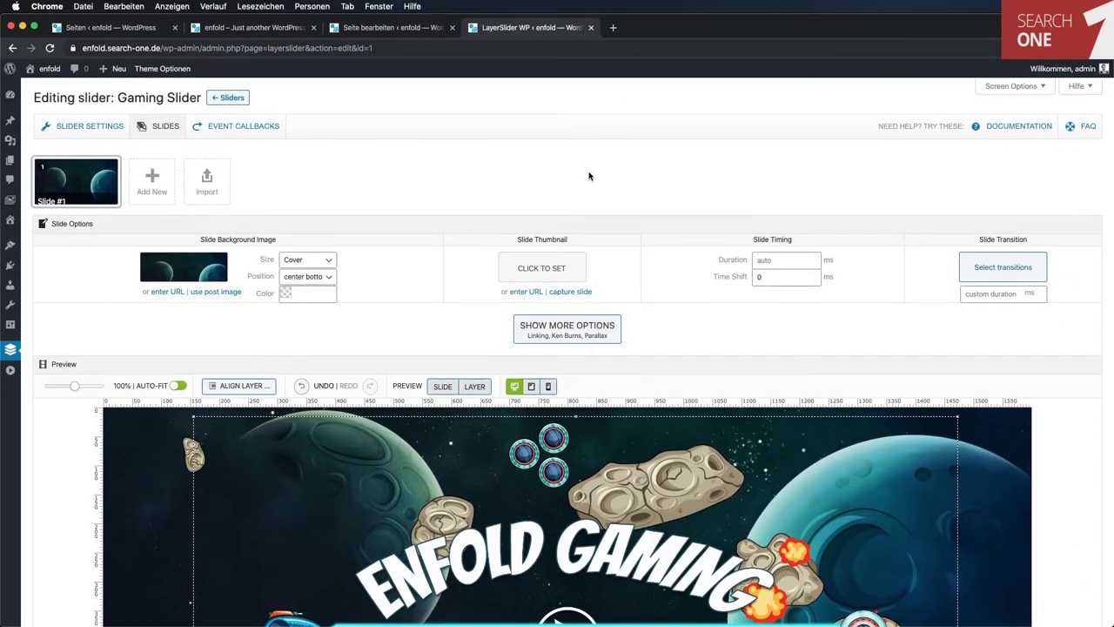
scroll(589, 176, down, 6)
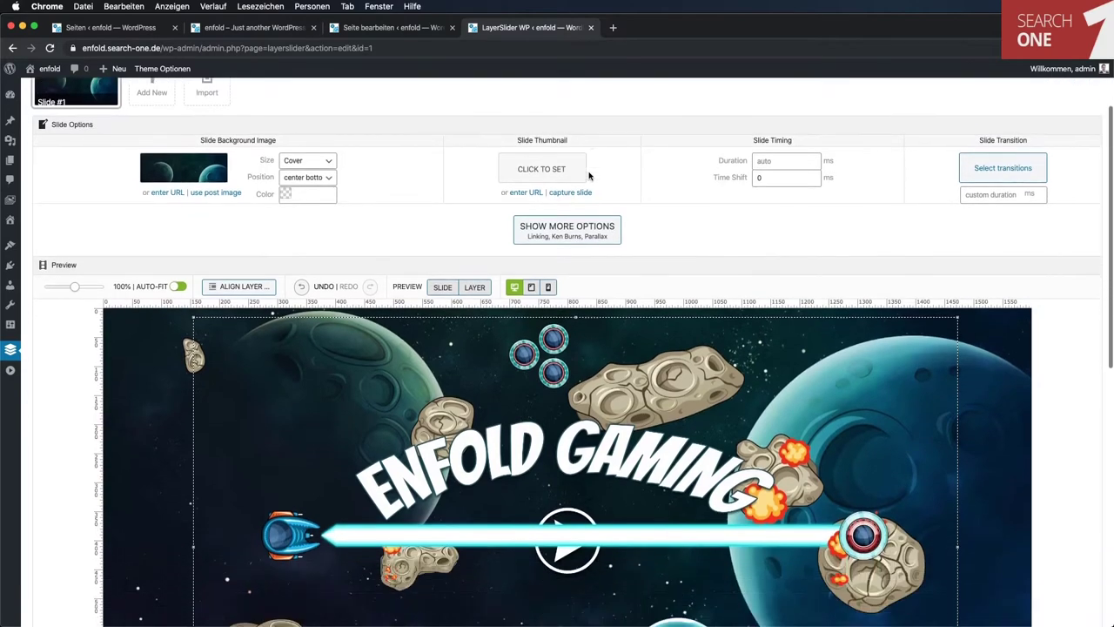
scroll(588, 176, down, 2)
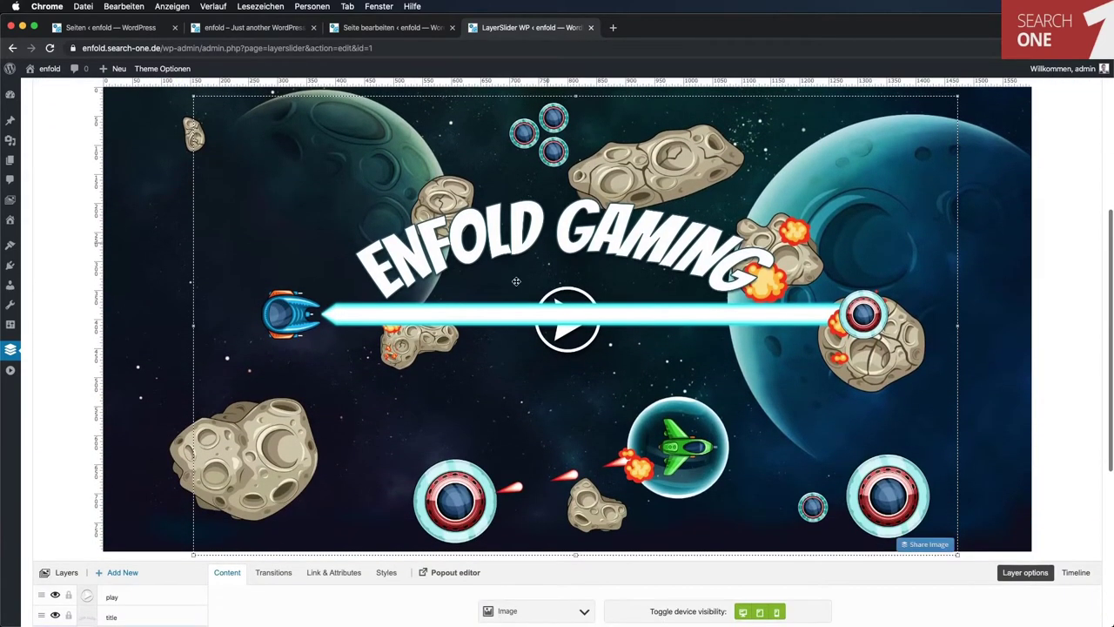
scroll(291, 317, up, 2)
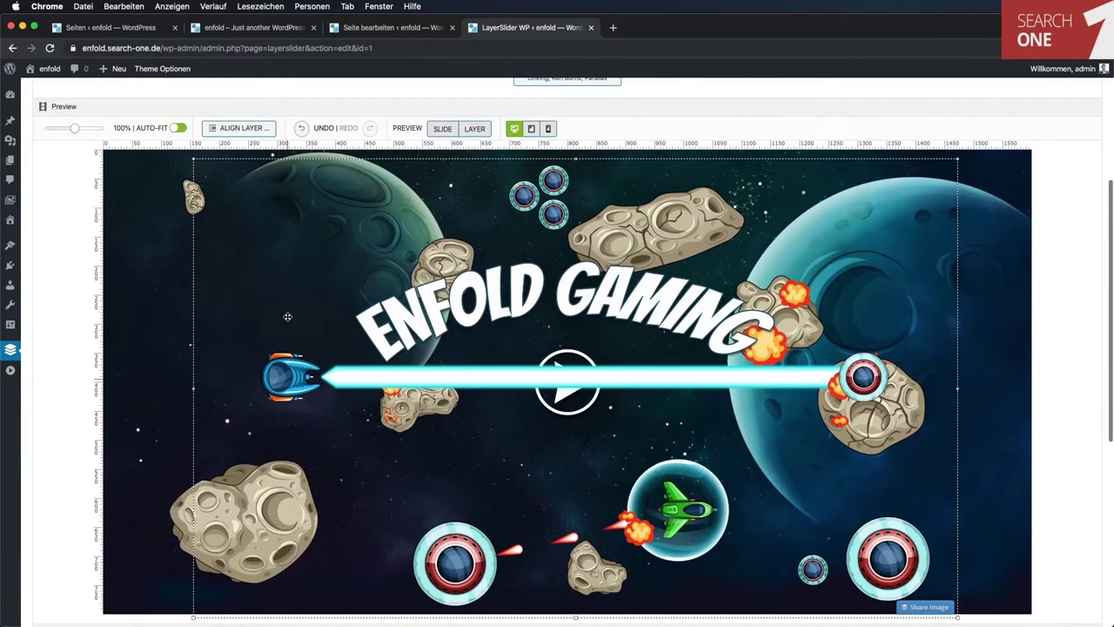
Step: Preview the animation of Slide #1 and examine the slider's layers and layer options
click(443, 130)
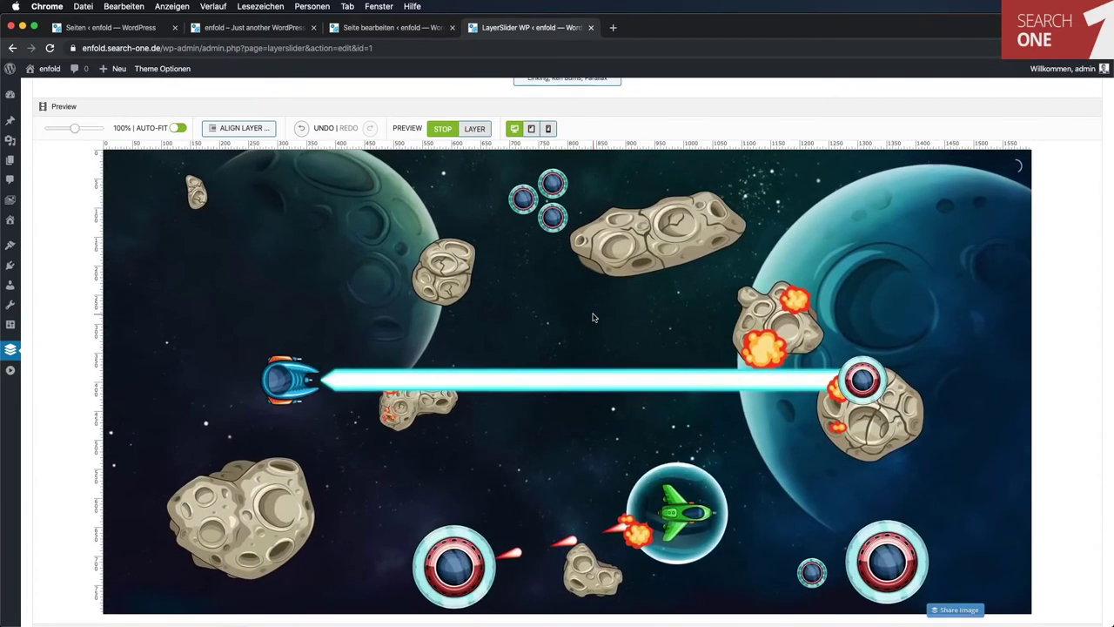
scroll(593, 317, down, 6)
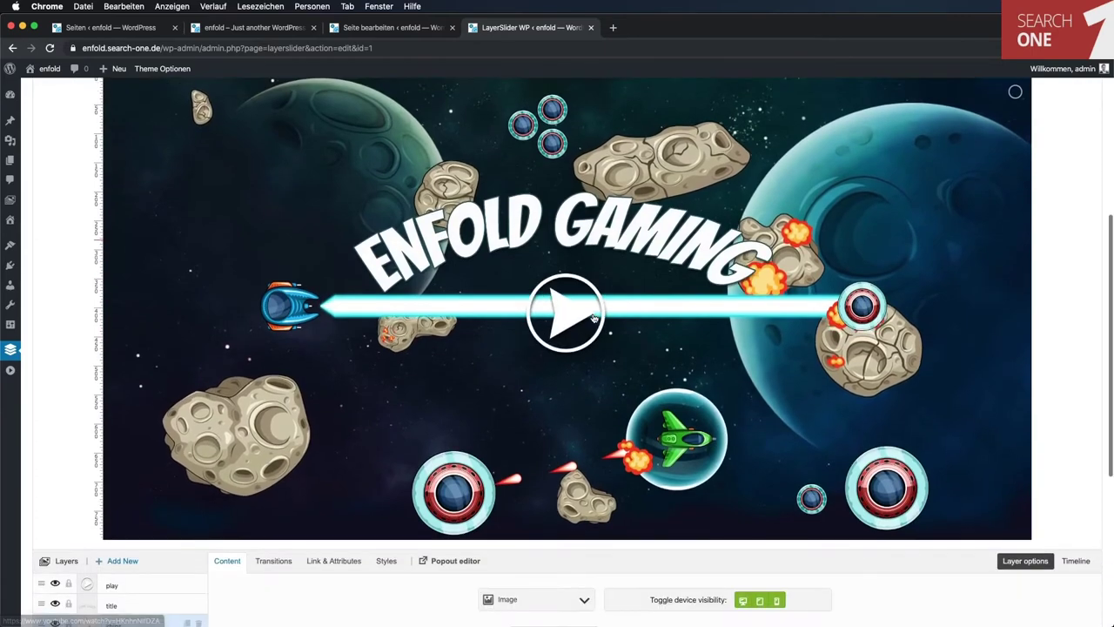
scroll(593, 318, down, 3)
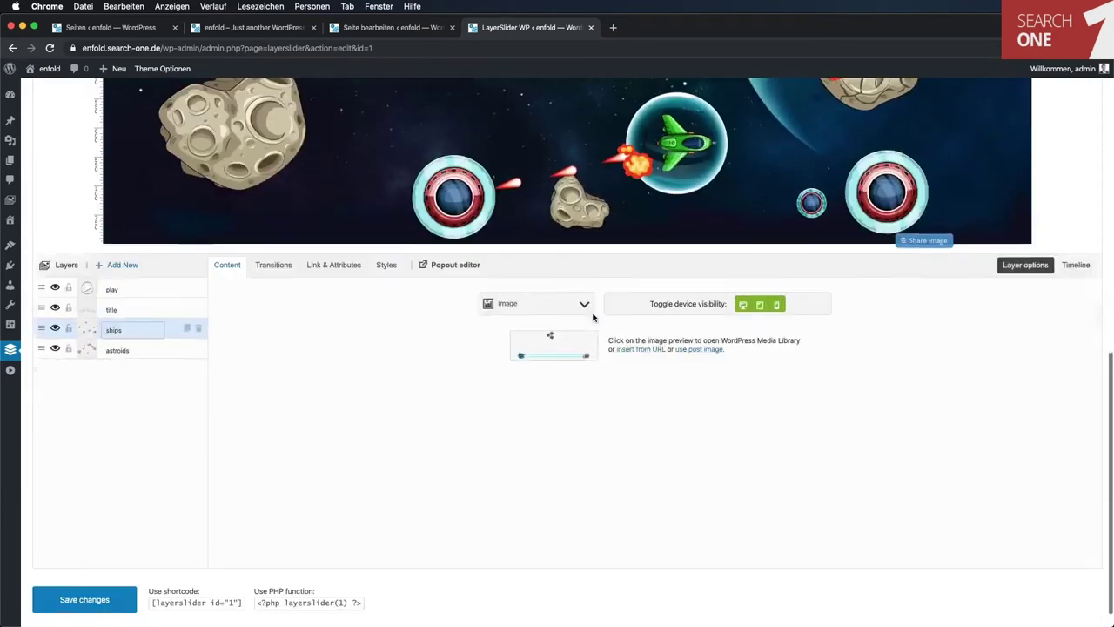
scroll(593, 318, up, 4)
scroll(593, 318, up, 10)
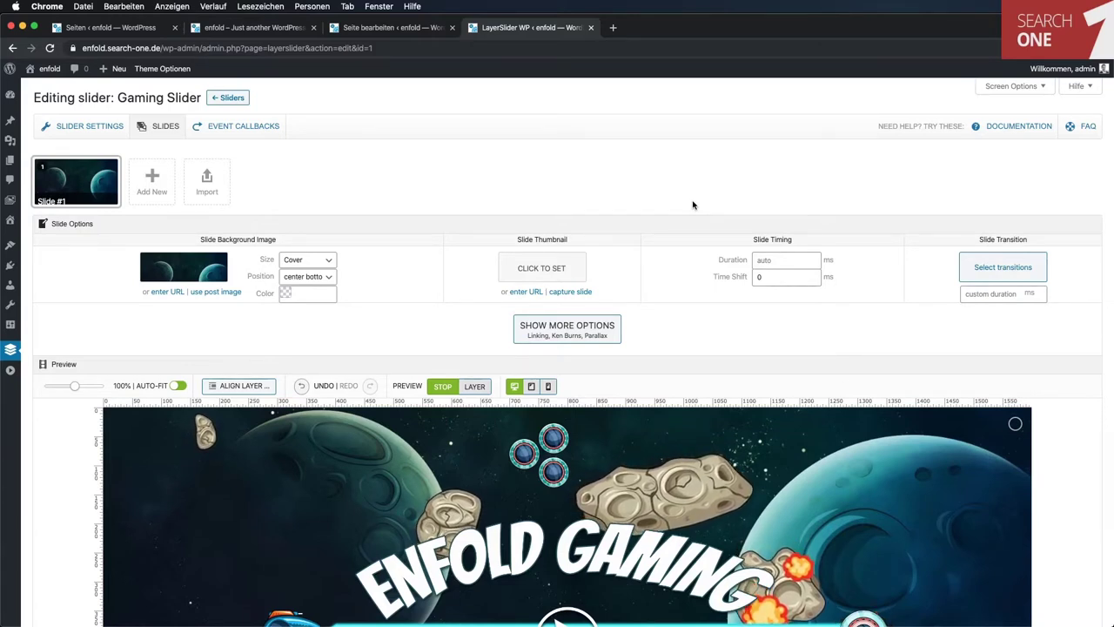
Step: Return to the Home page editor, open the intro section's heading element and examine its content and heading style options
click(389, 27)
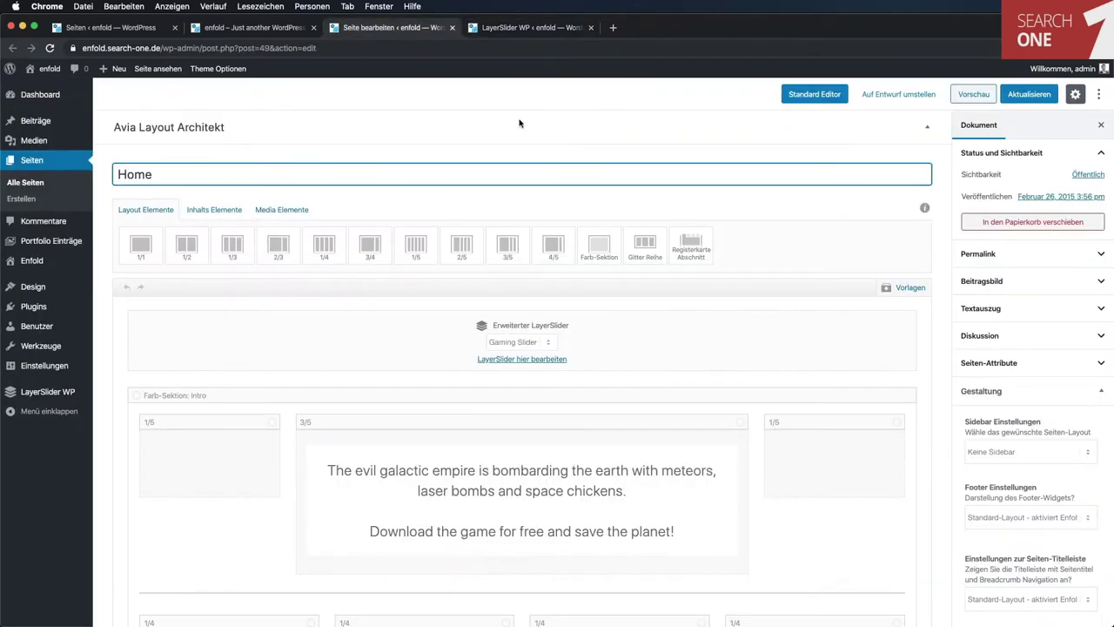
scroll(765, 299, down, 5)
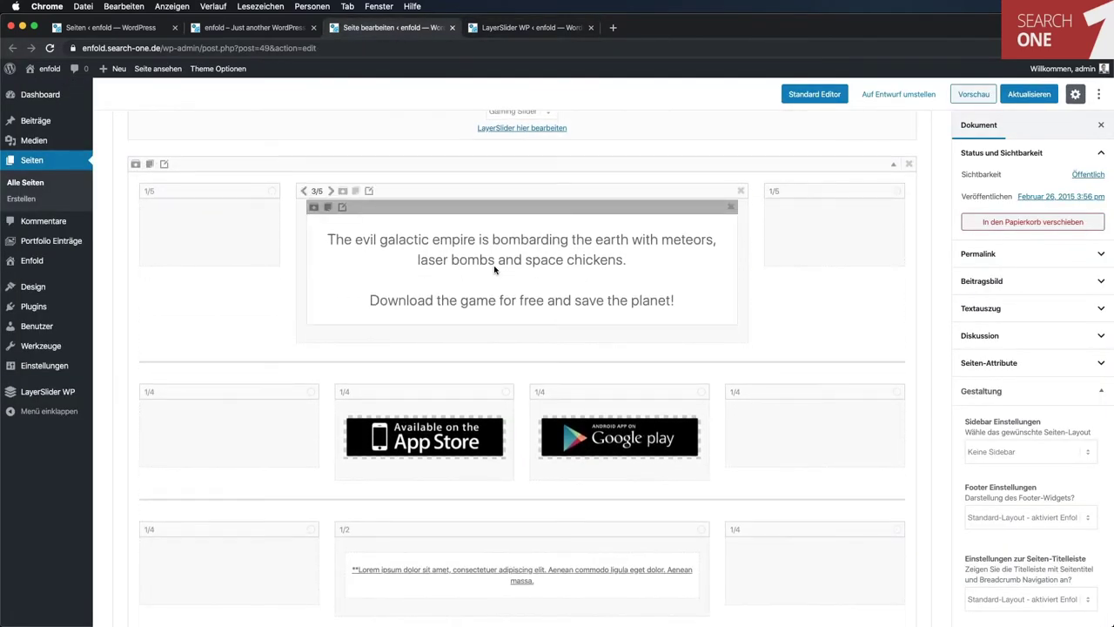
click(495, 271)
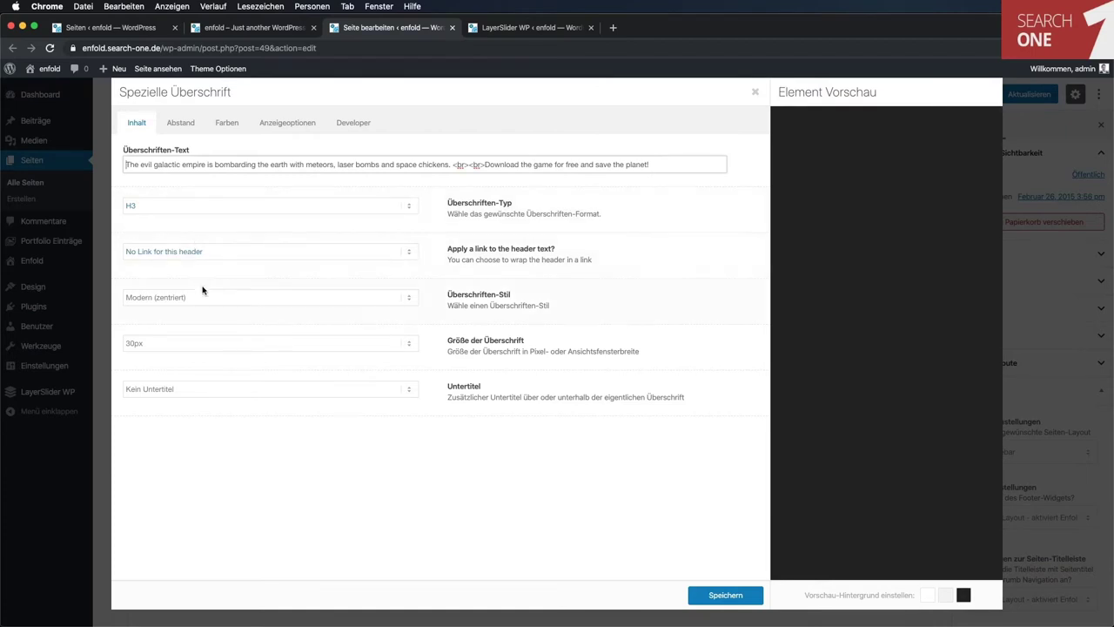
click(246, 301)
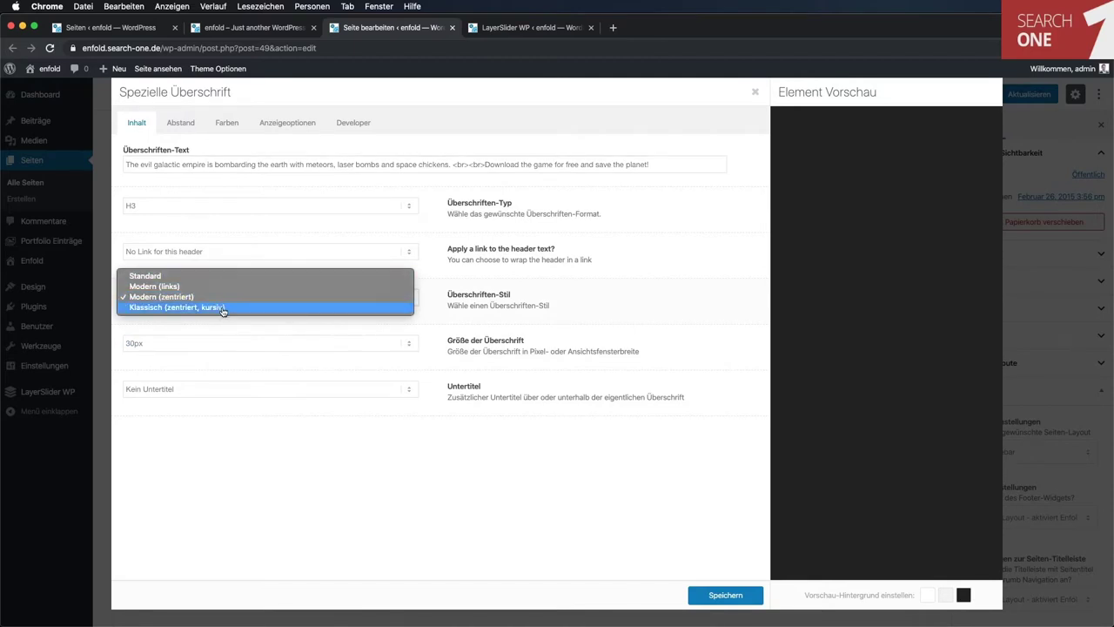
click(301, 414)
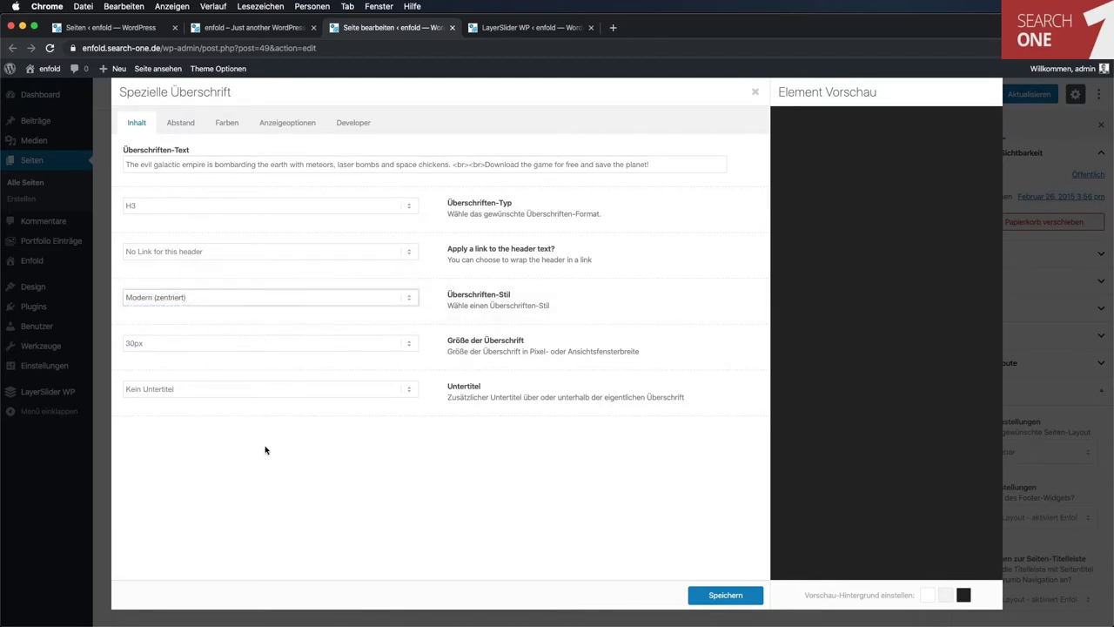
Step: Examine the intro heading's spacing, colour, display and developer settings, and save the element with its existing settings
click(181, 122)
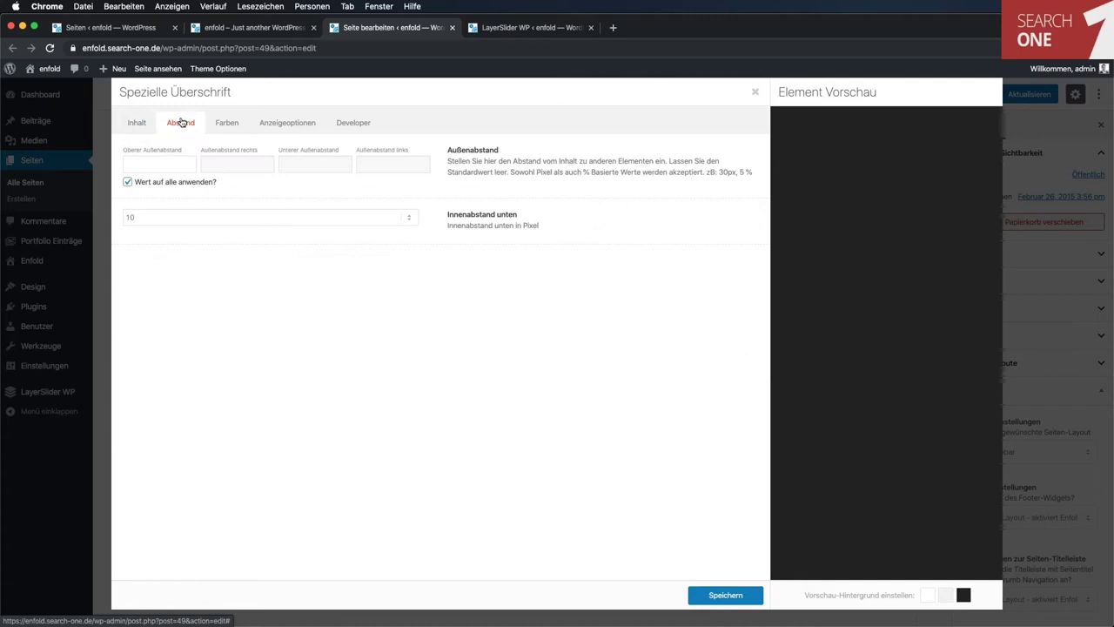
click(227, 124)
click(271, 127)
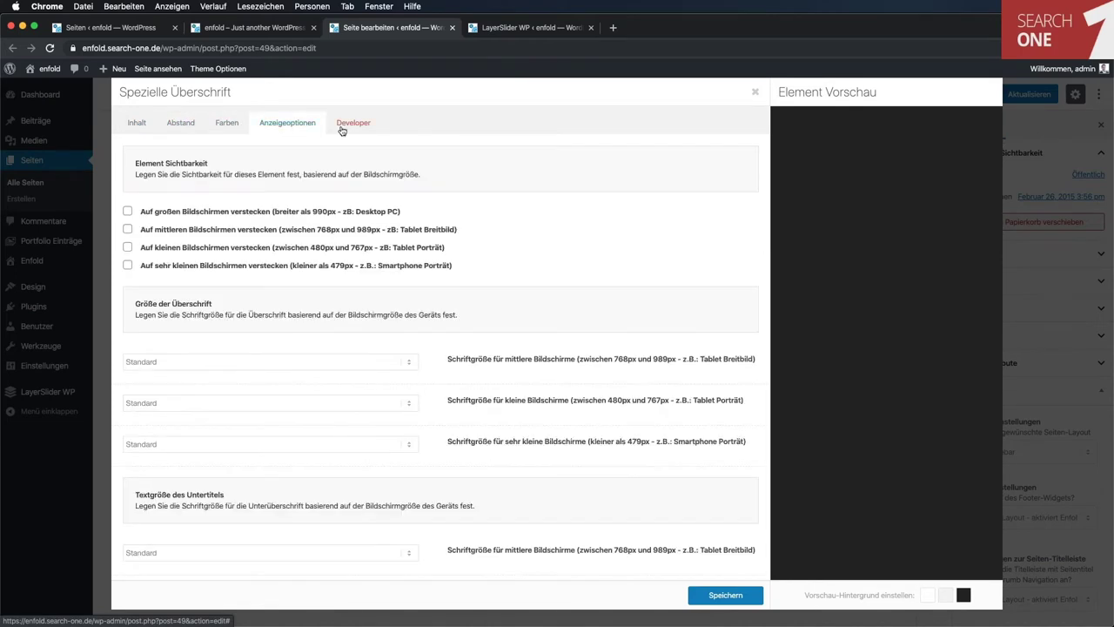
click(343, 125)
click(725, 595)
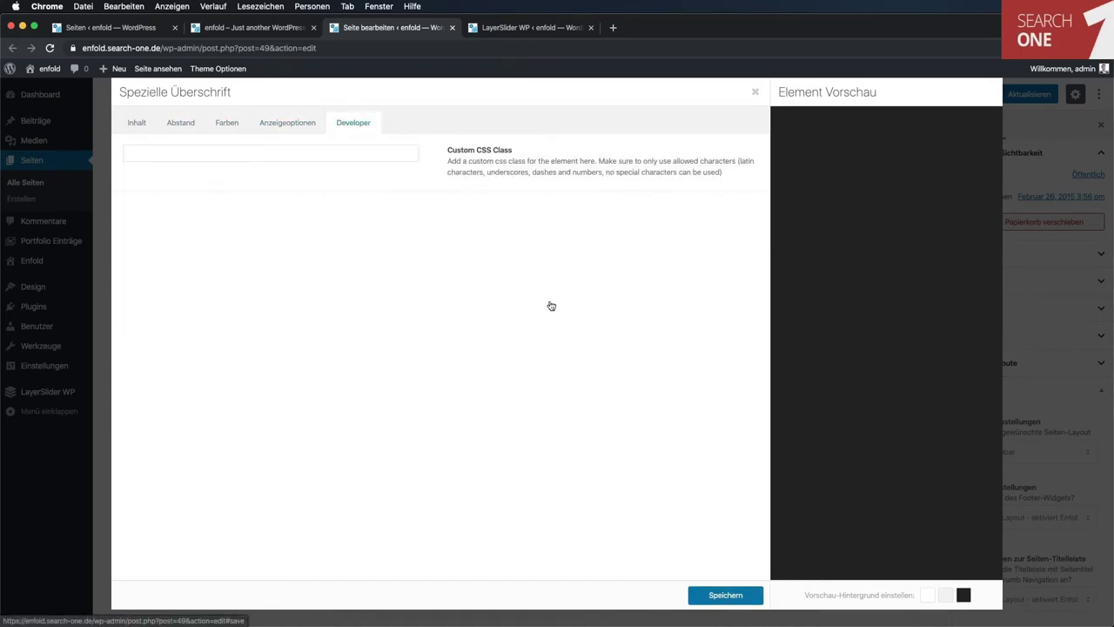
Step: Examine the Home layout's column structure, from the app store buttons through the gallery and counter columns down to the reviews
scroll(551, 306, down, 5)
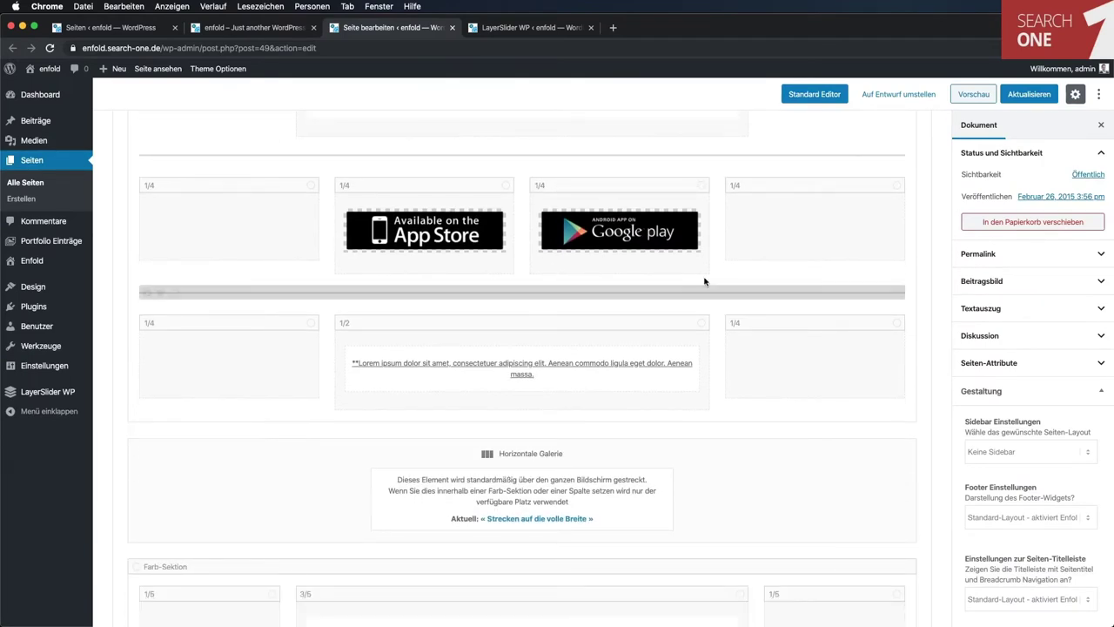
mouse_move(746, 223)
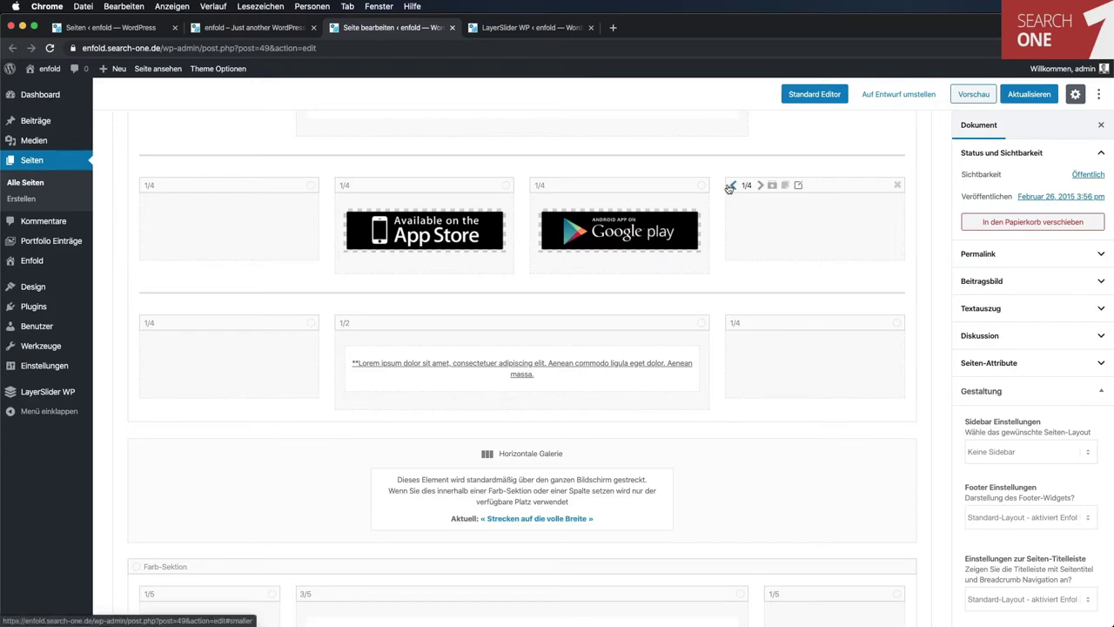
mouse_move(557, 177)
mouse_move(303, 202)
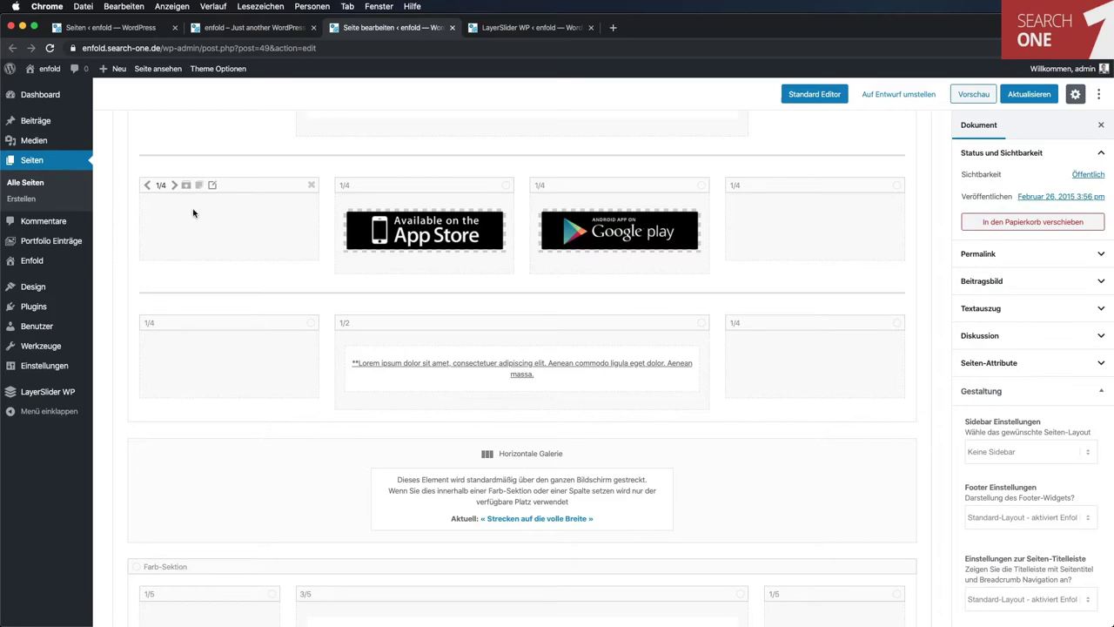
mouse_move(434, 326)
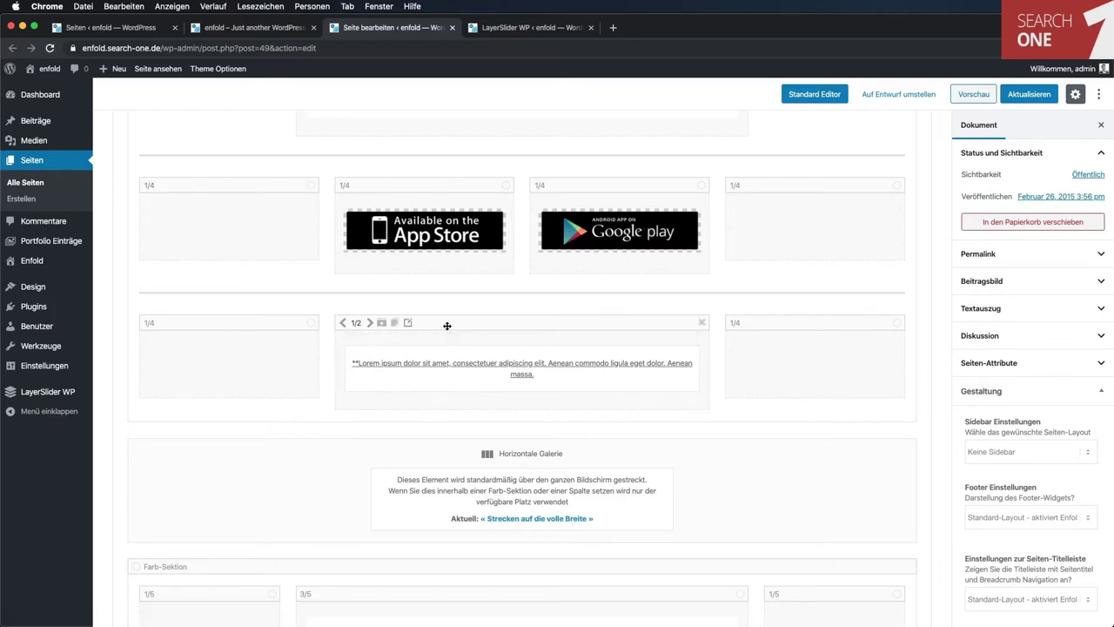
mouse_move(778, 369)
scroll(778, 369, down, 5)
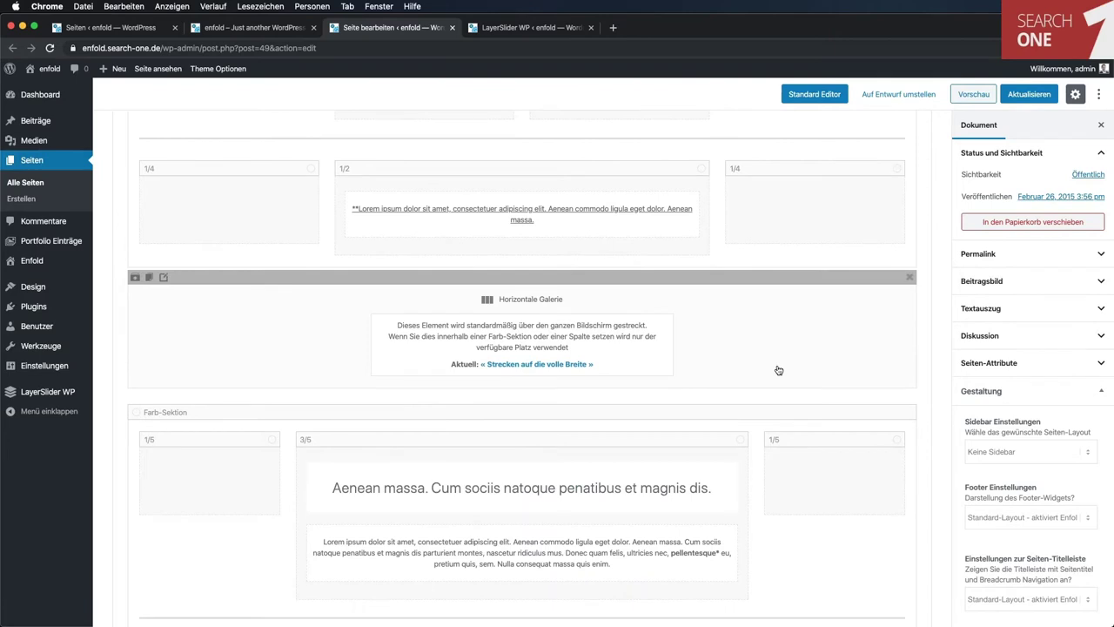
scroll(778, 370, down, 4)
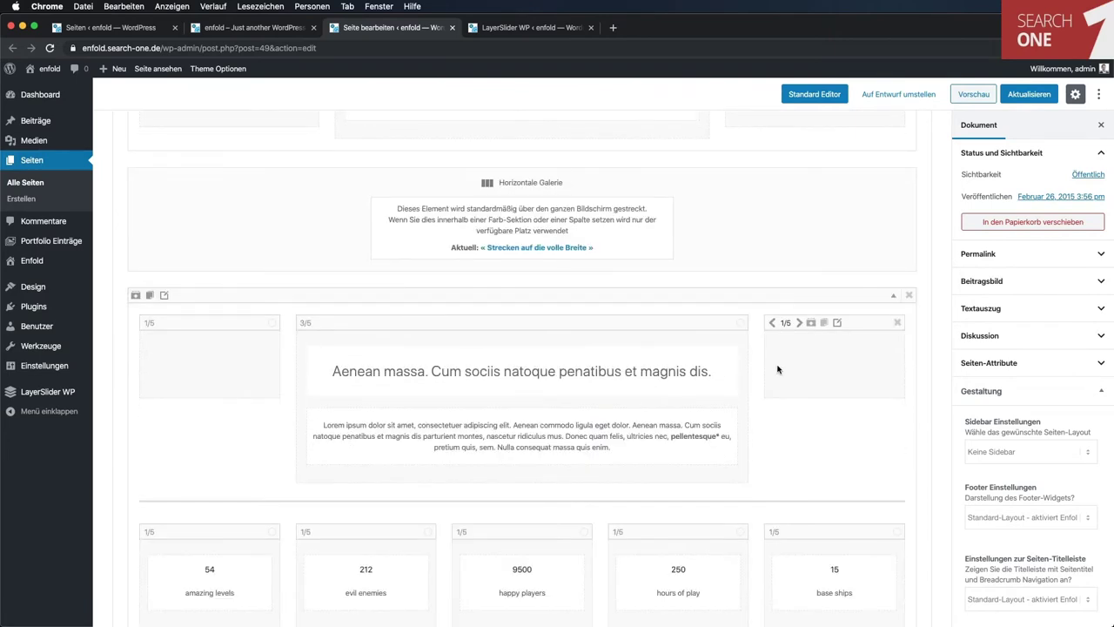
scroll(778, 370, down, 6)
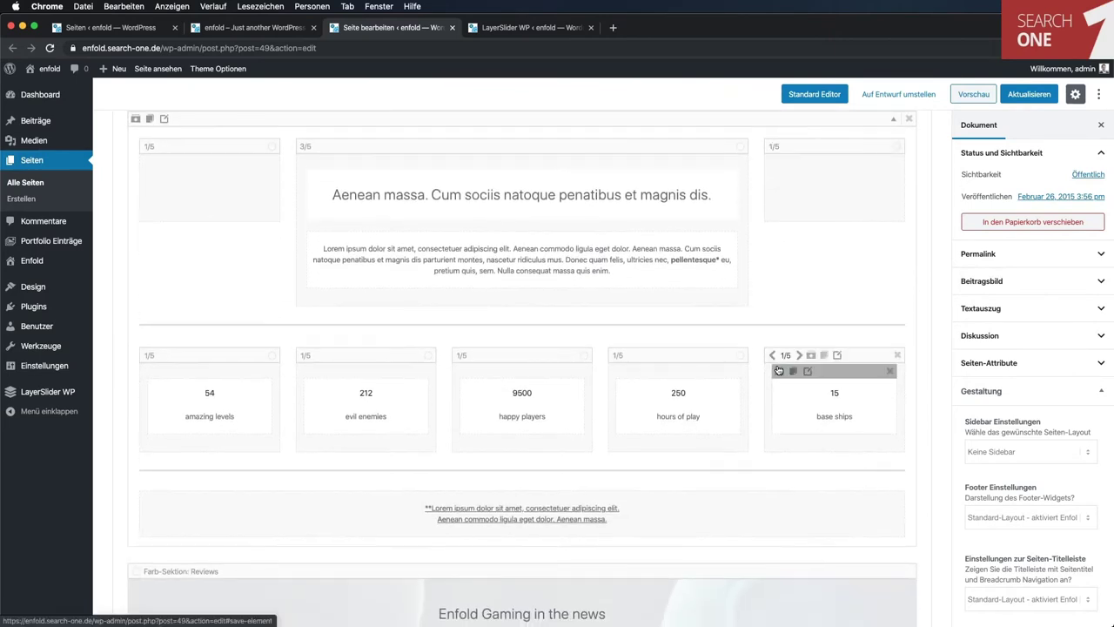
scroll(778, 369, down, 6)
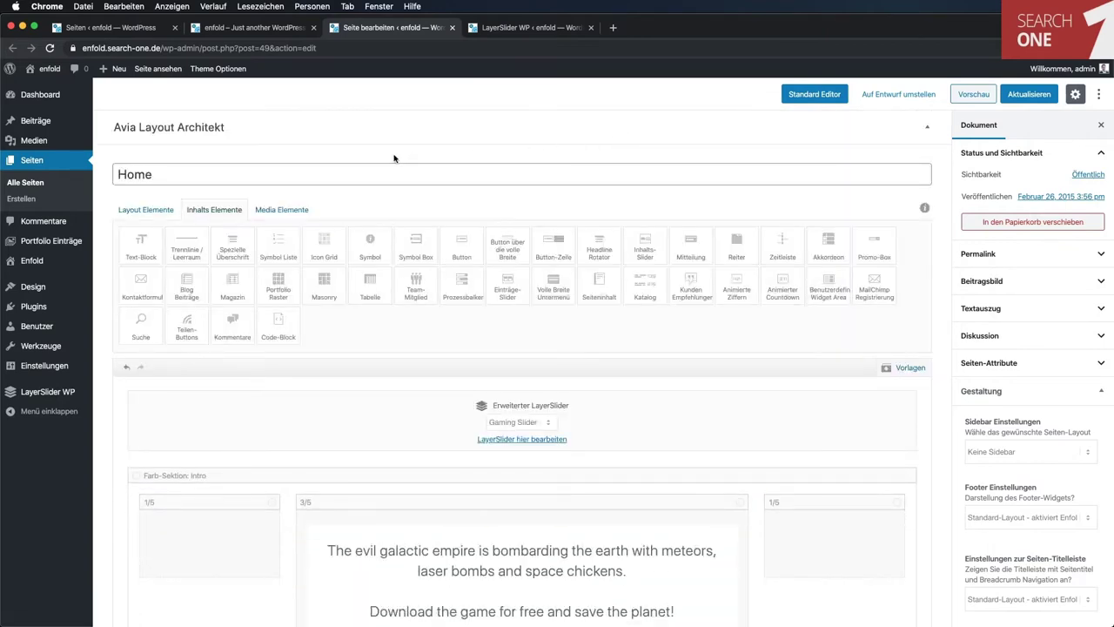
Step: Compare the layout, content and media elements available in the Avia Layout Architekt
click(146, 209)
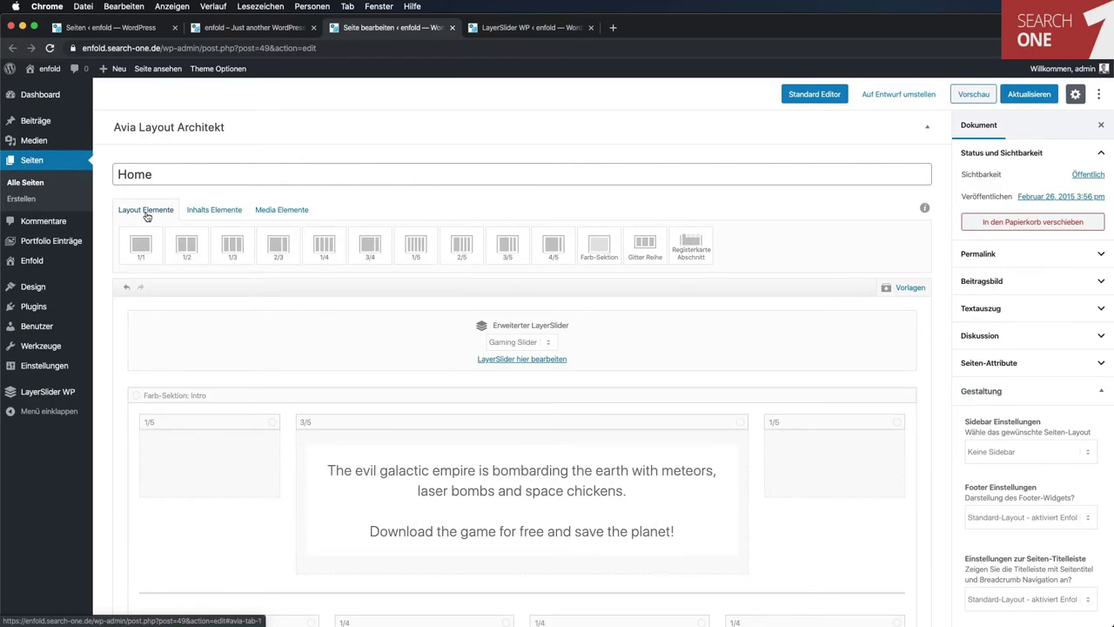
click(206, 214)
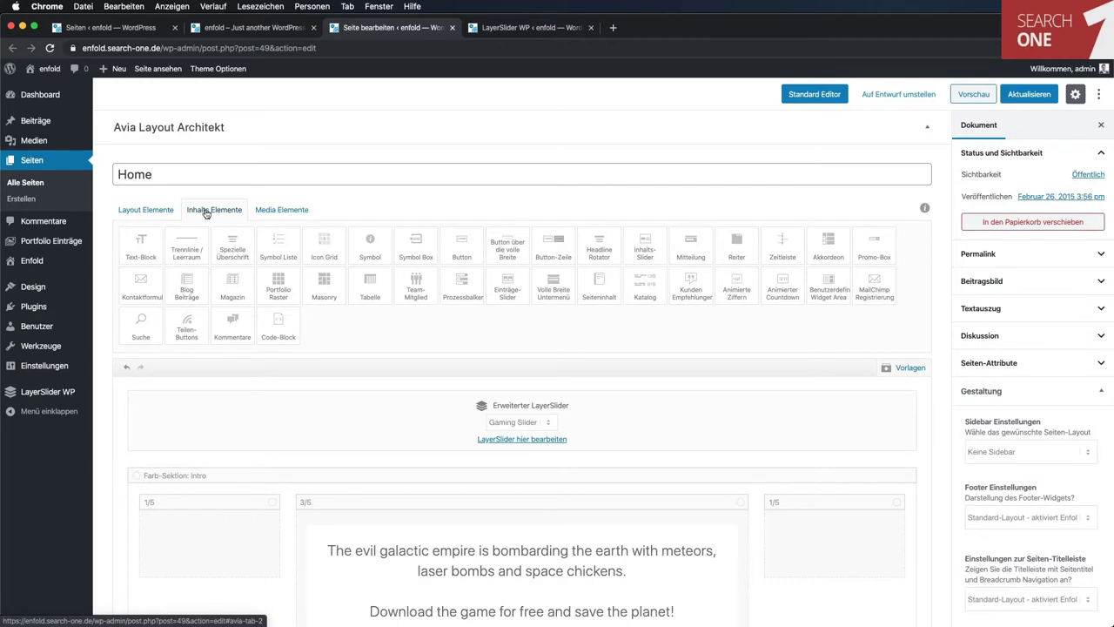
click(275, 212)
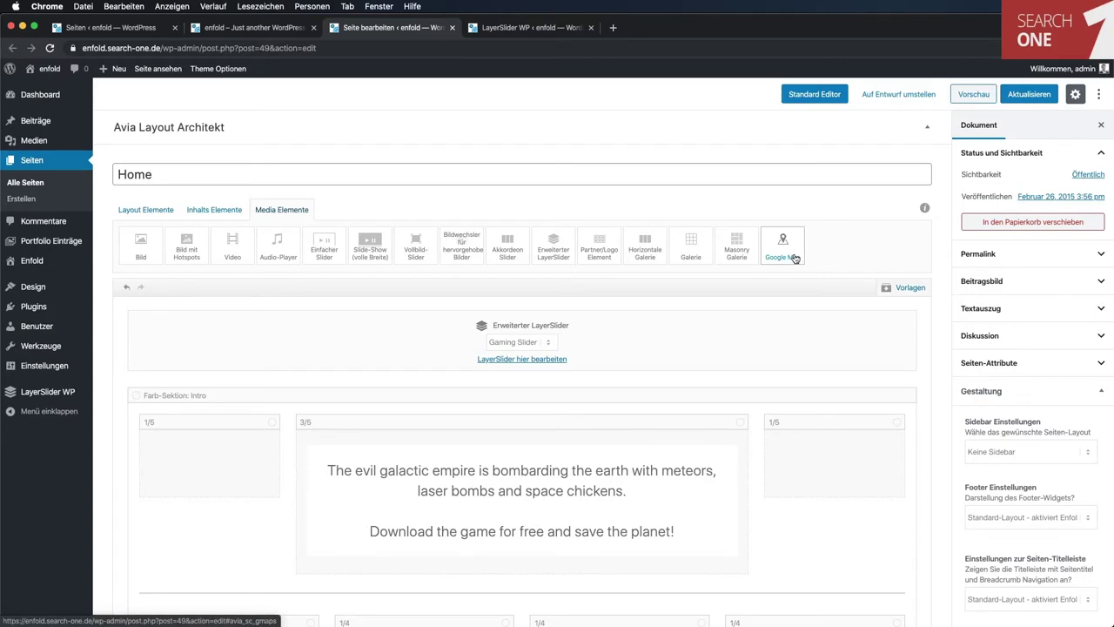
click(219, 207)
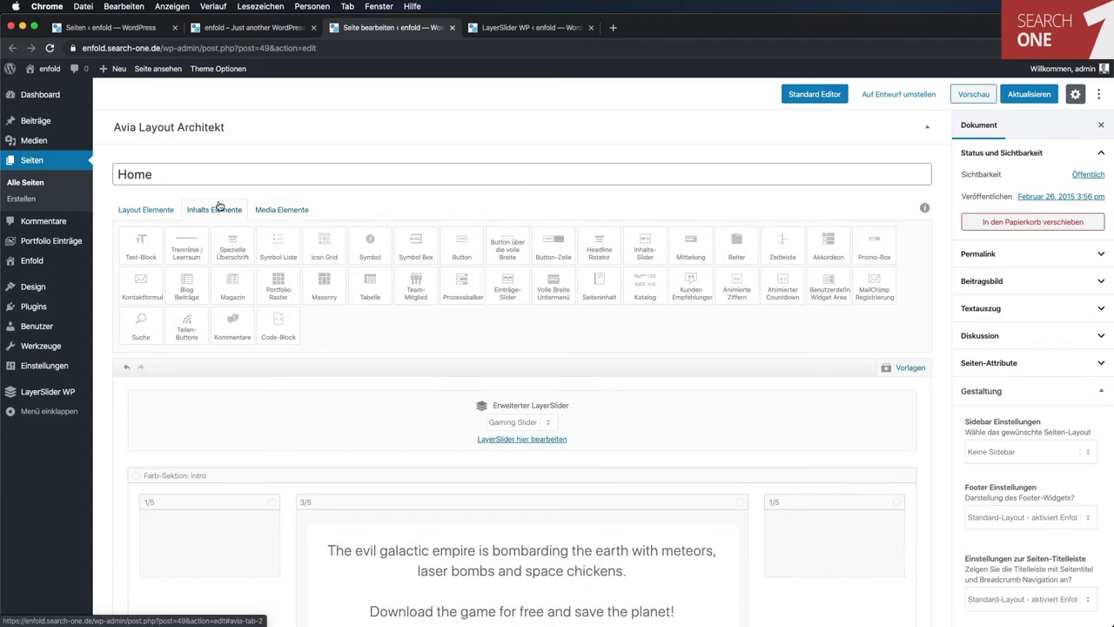
click(272, 211)
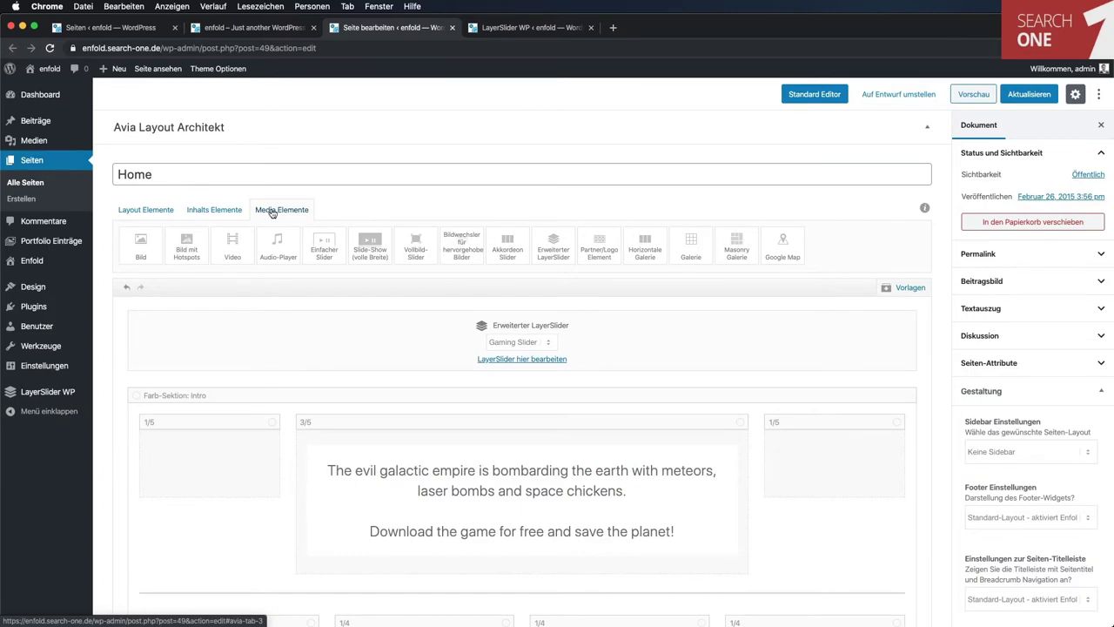
click(202, 212)
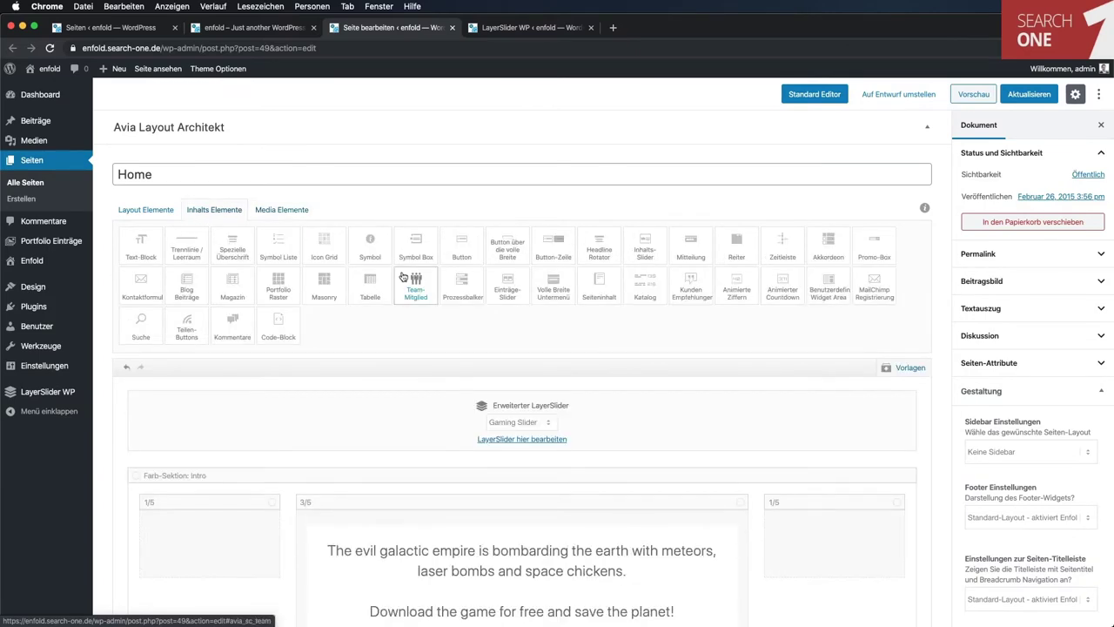
Step: Open the "happy players" counter, examine its Animierte Ziffern content settings, and close it without saving
scroll(403, 275, down, 8)
scroll(403, 272, down, 6)
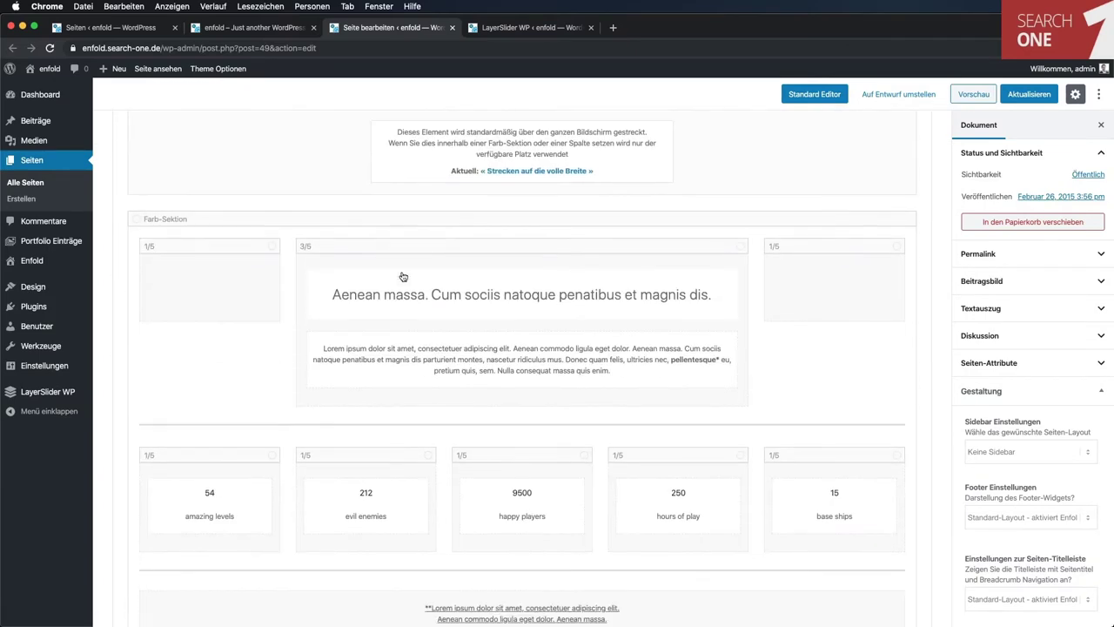
mouse_move(510, 308)
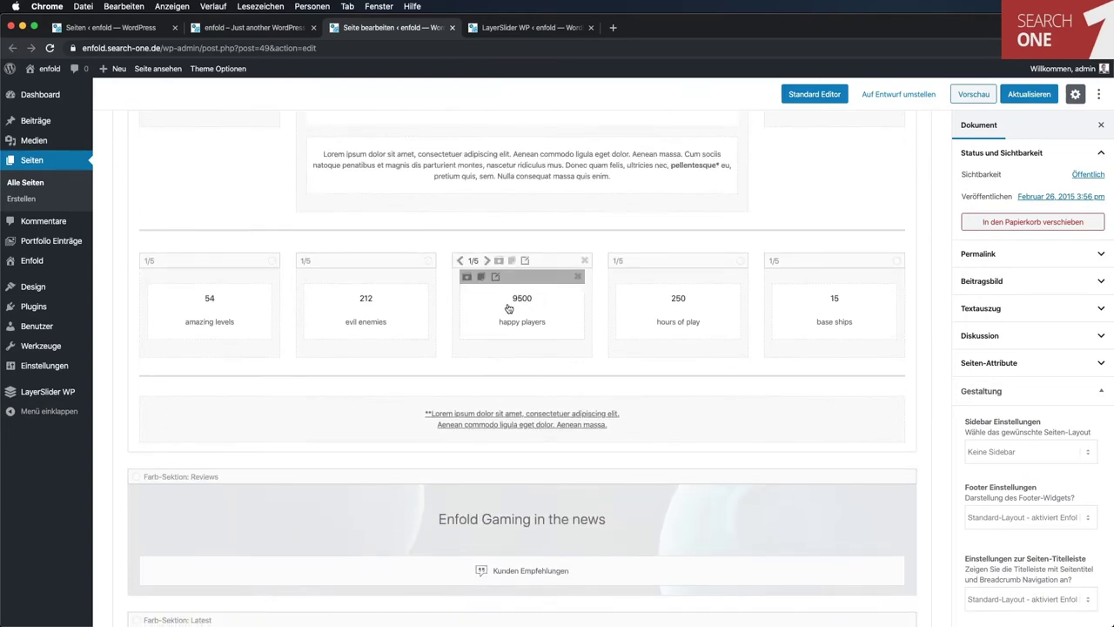
click(530, 310)
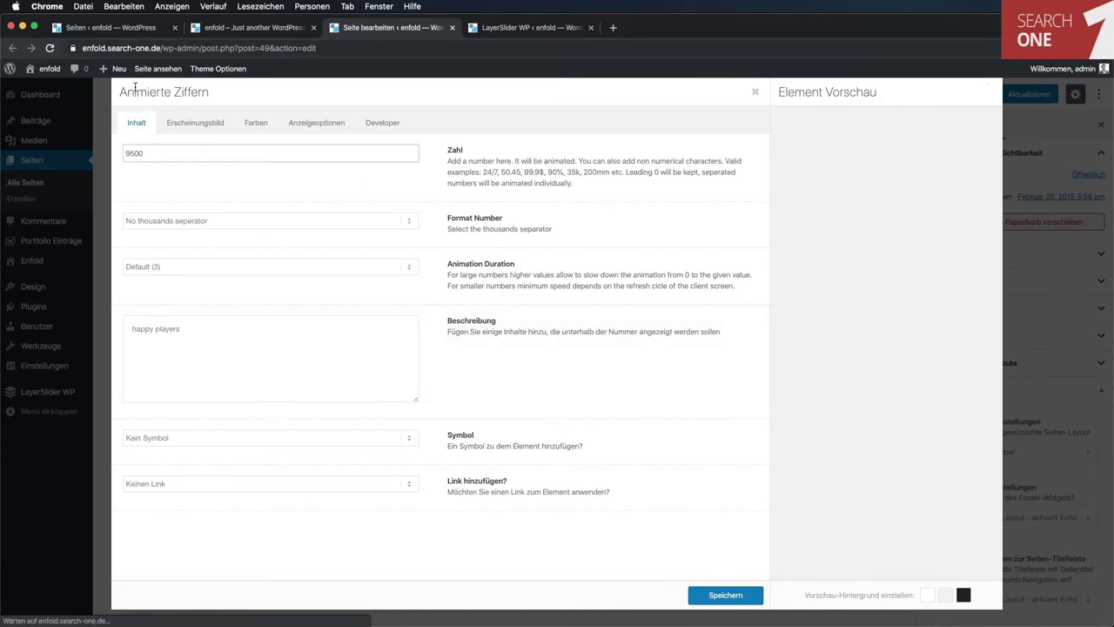
drag(123, 93, 130, 92)
click(232, 163)
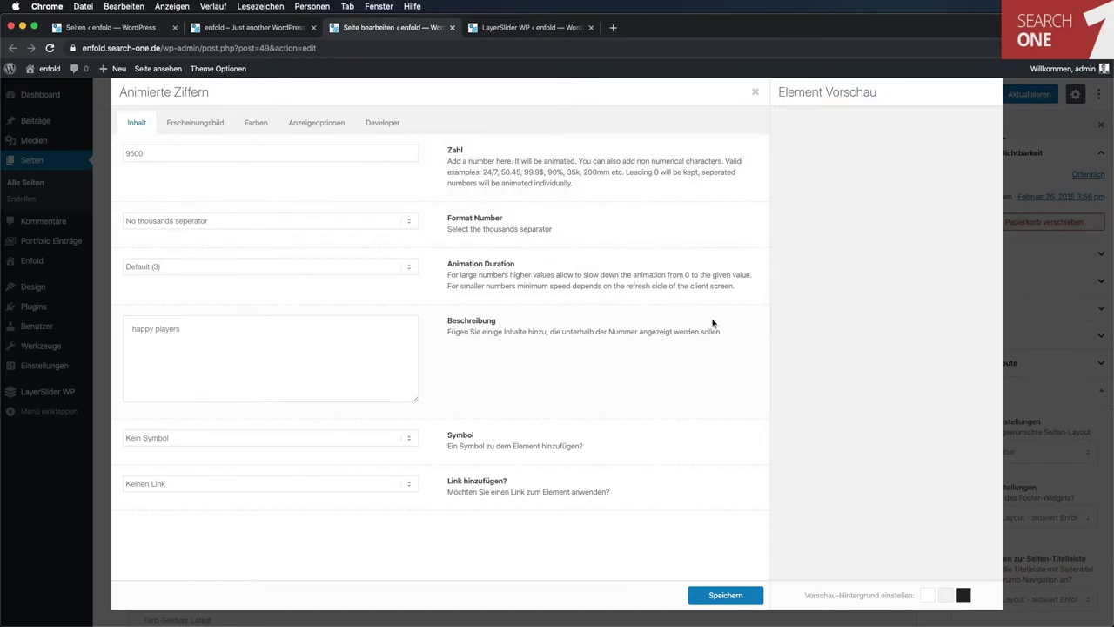
click(755, 92)
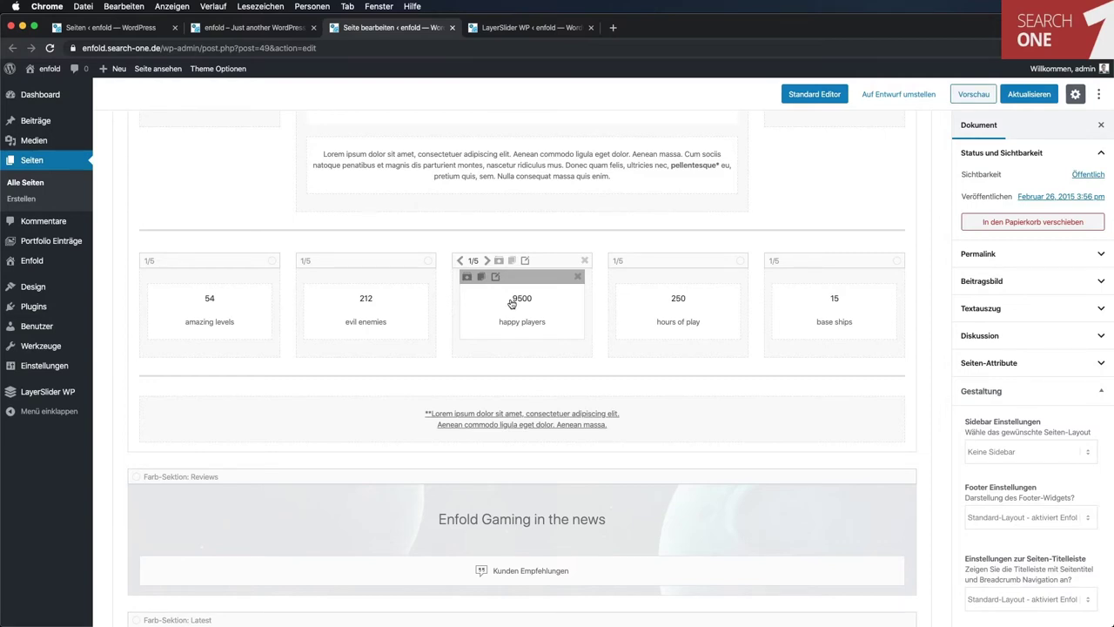
Step: Try adding an Animierte Ziffern element between the "hours of play" and "base ships" columns, and delete it again
scroll(512, 302, up, 10)
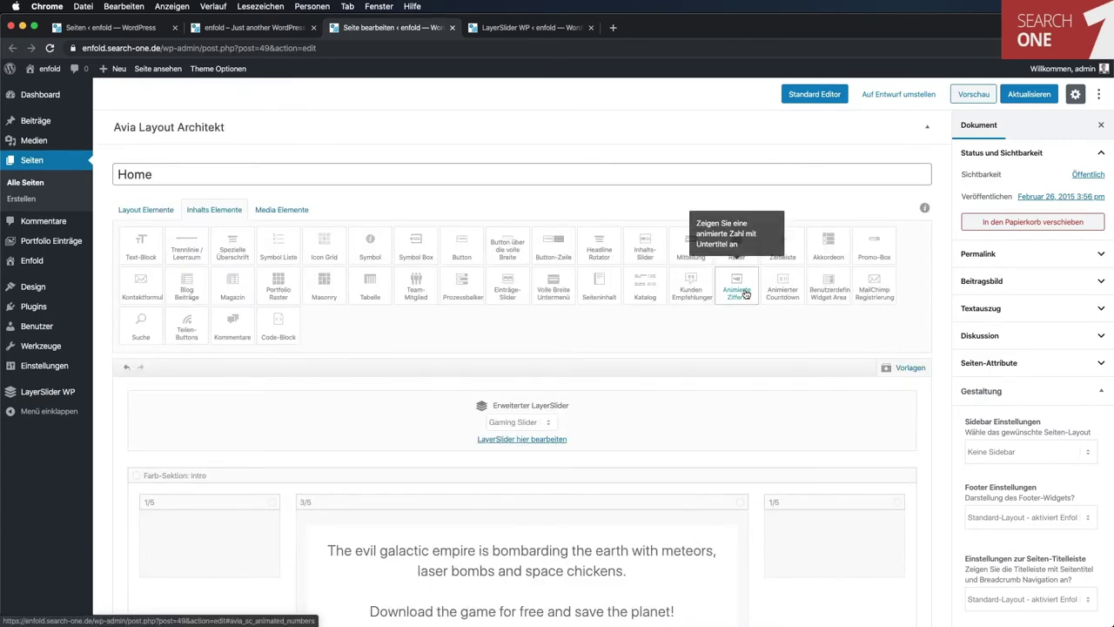
drag(745, 294, 755, 440)
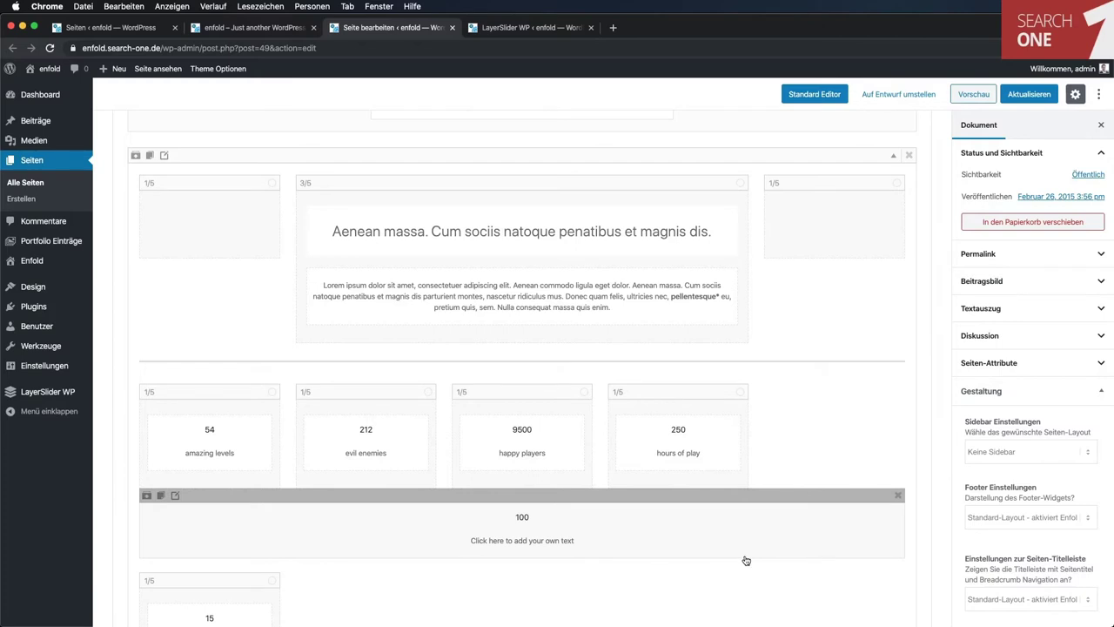
click(898, 496)
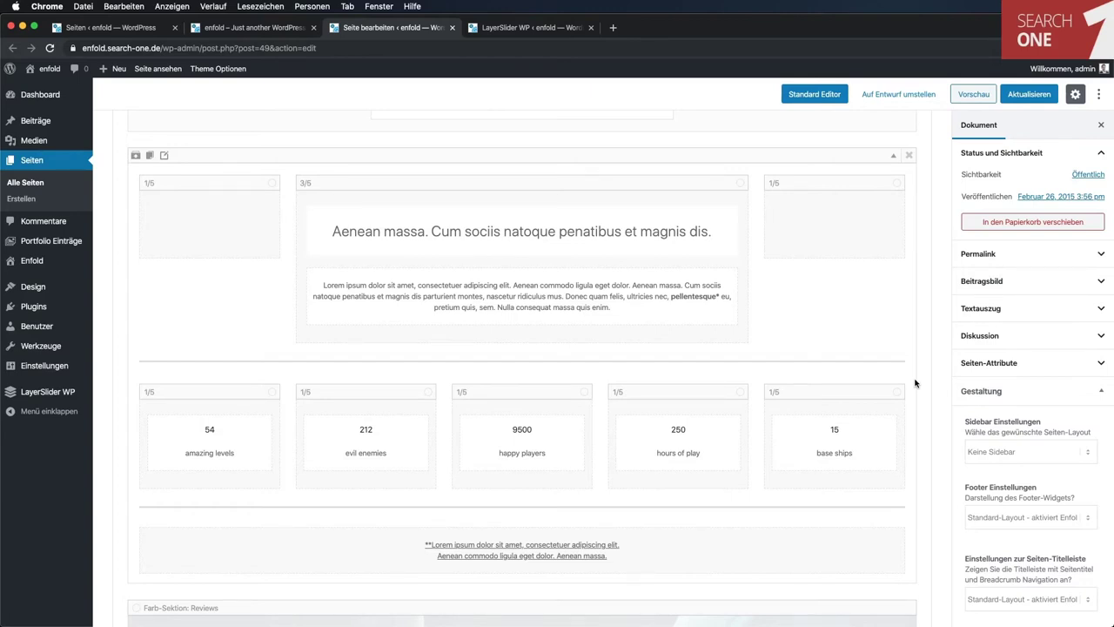
Step: Replace the asteroid image beside "Improved graphics" with the green shielded spaceship picture from the Mediathek
scroll(914, 365, down, 5)
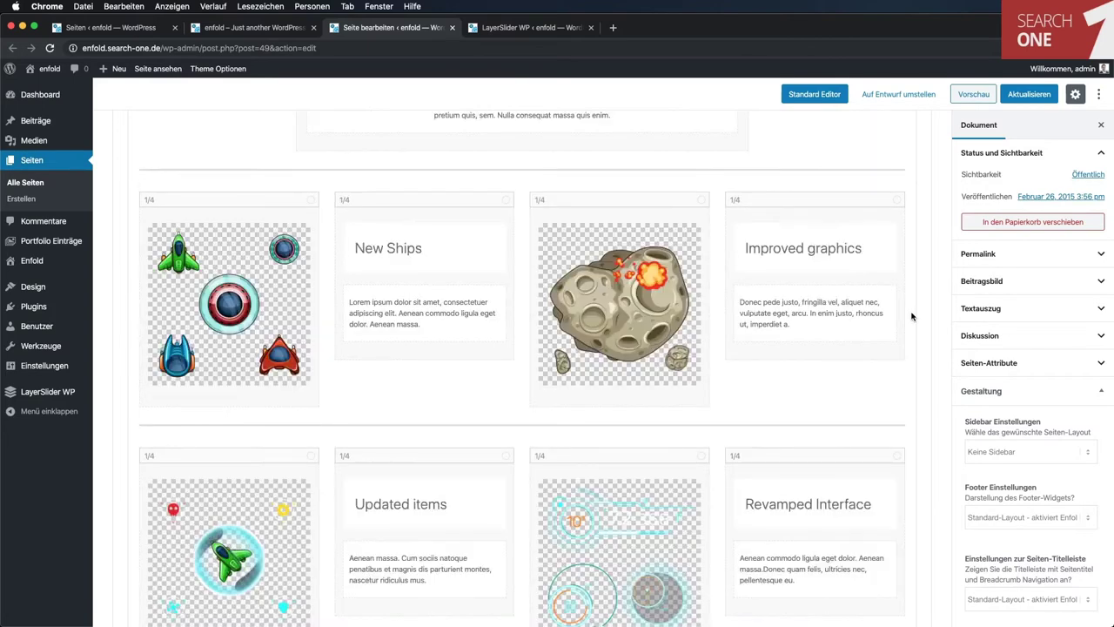
scroll(641, 398, down, 2)
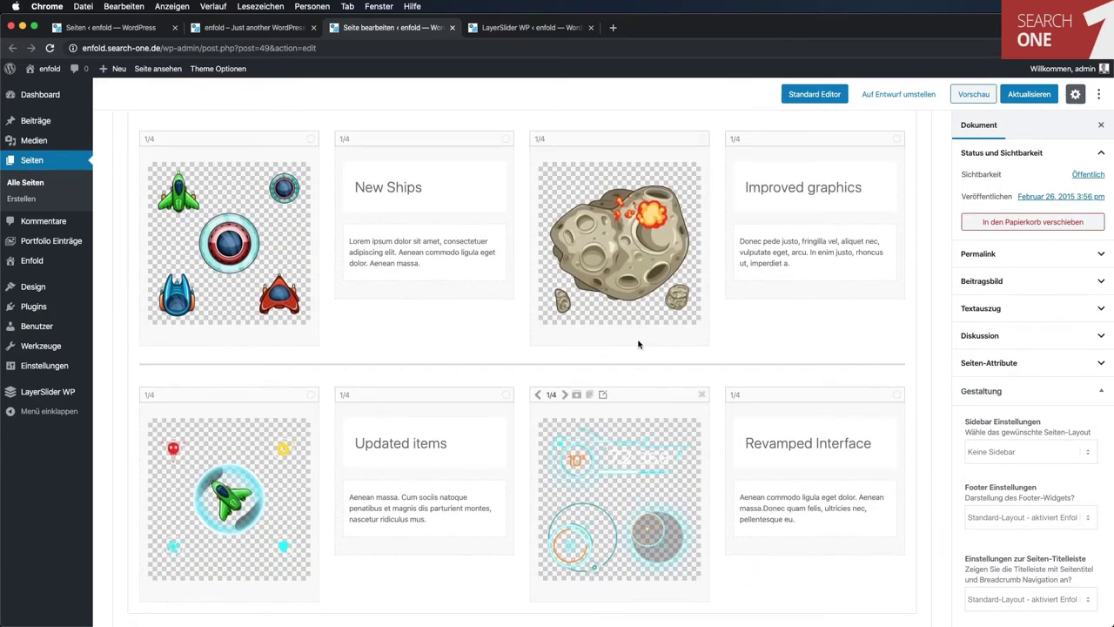
click(632, 203)
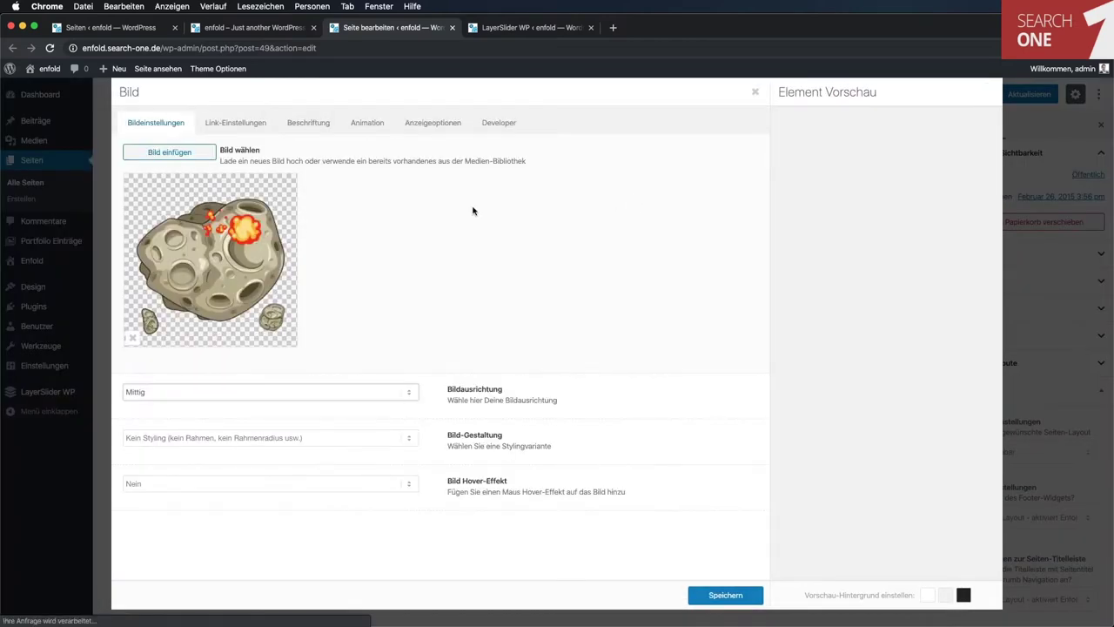
click(192, 156)
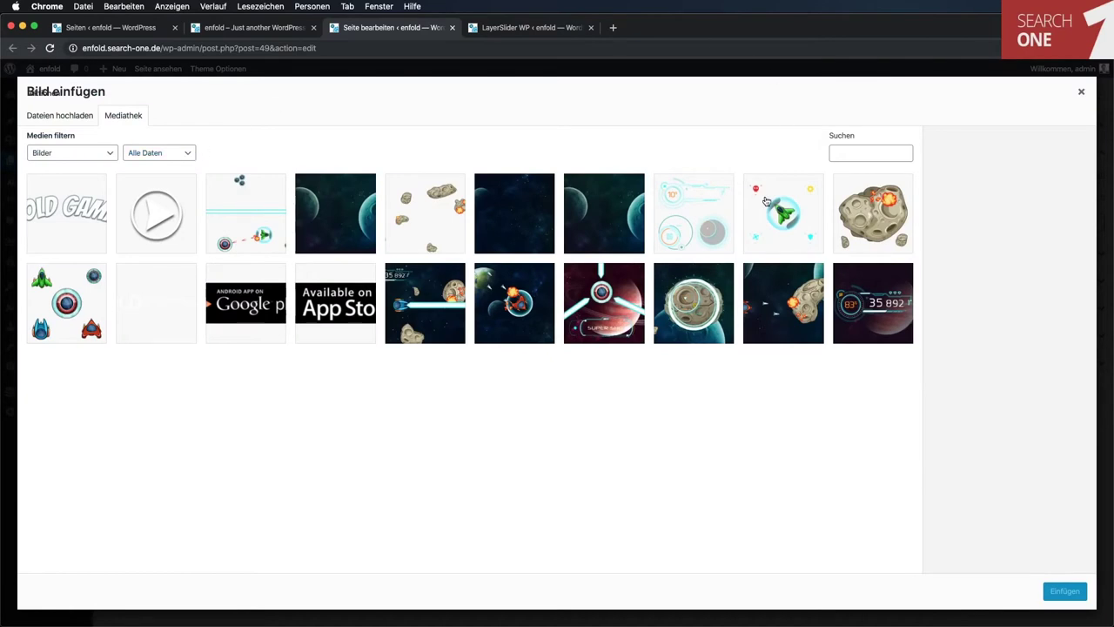
click(766, 201)
click(1065, 592)
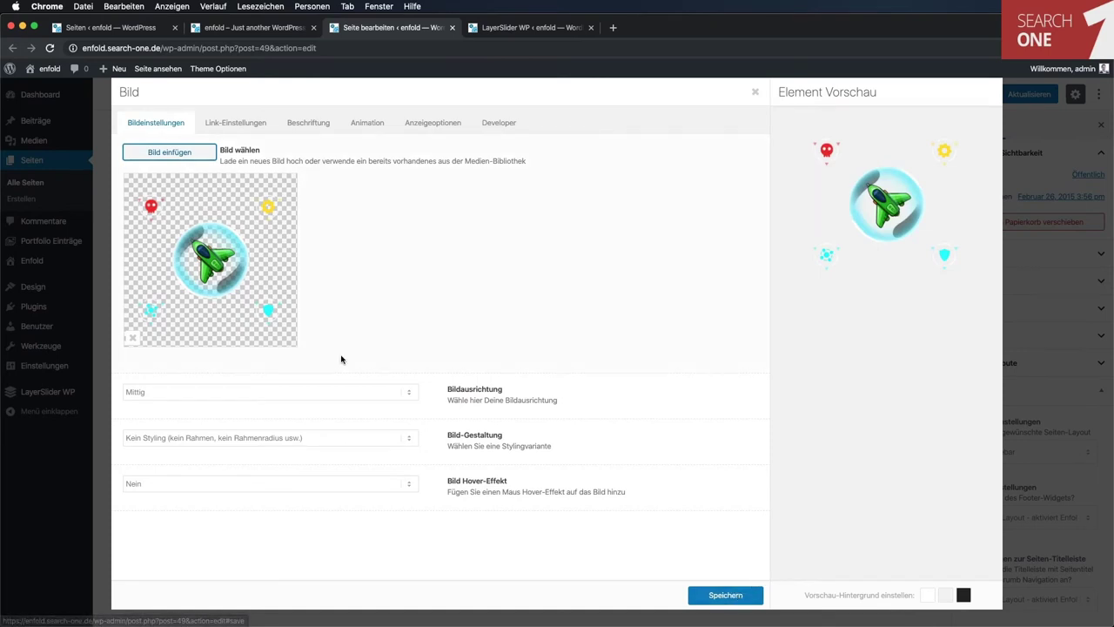
Step: Check the image element's Link-Einstellungen and Beschriftung options, and save the element
click(254, 133)
click(311, 122)
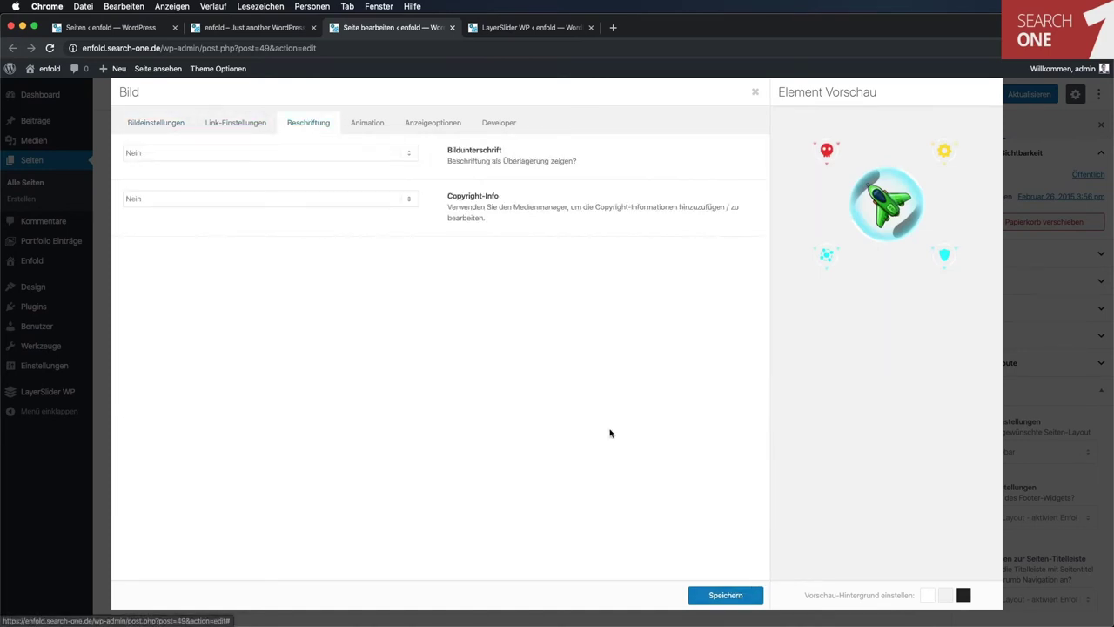
click(726, 596)
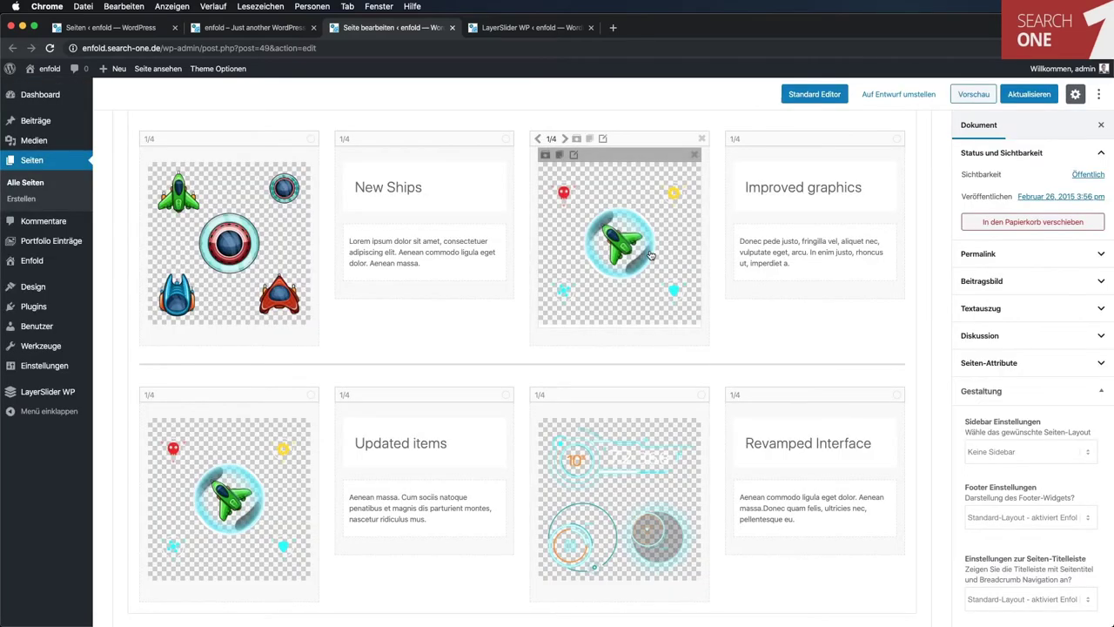
Step: Reload the Enfold Gaming front page and look it over from the store buttons to the counters and news section
scroll(766, 229, down, 1)
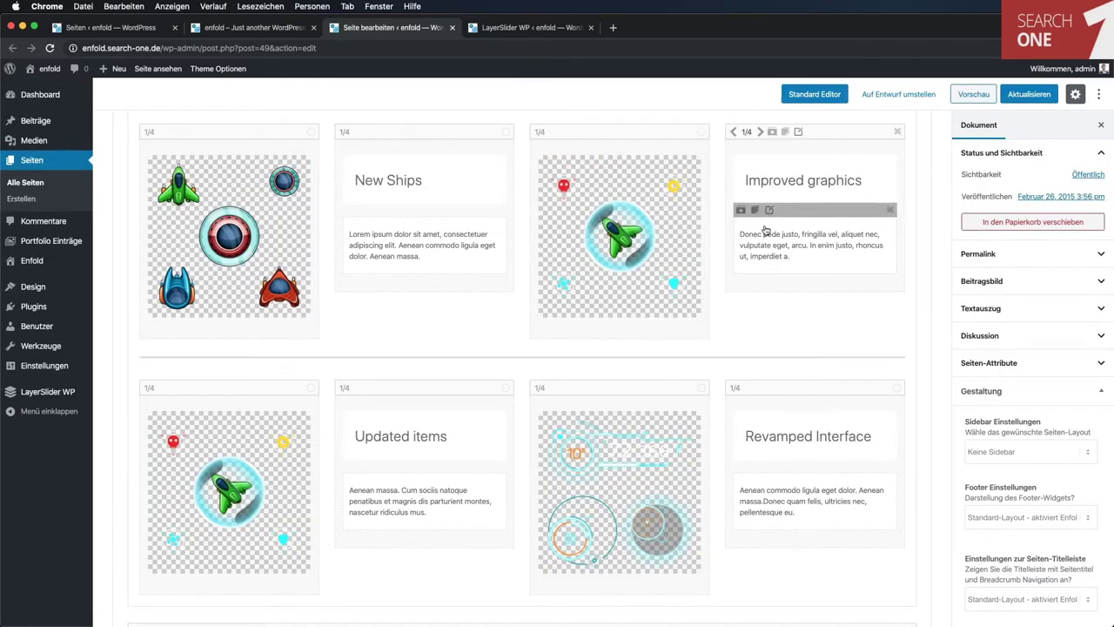
click(973, 96)
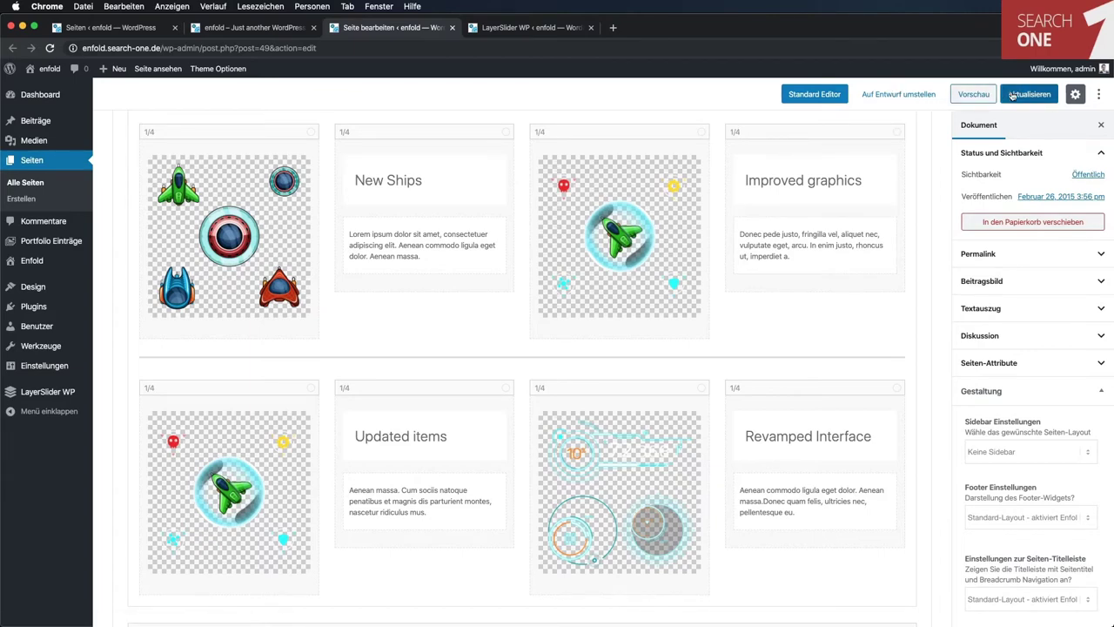
click(281, 33)
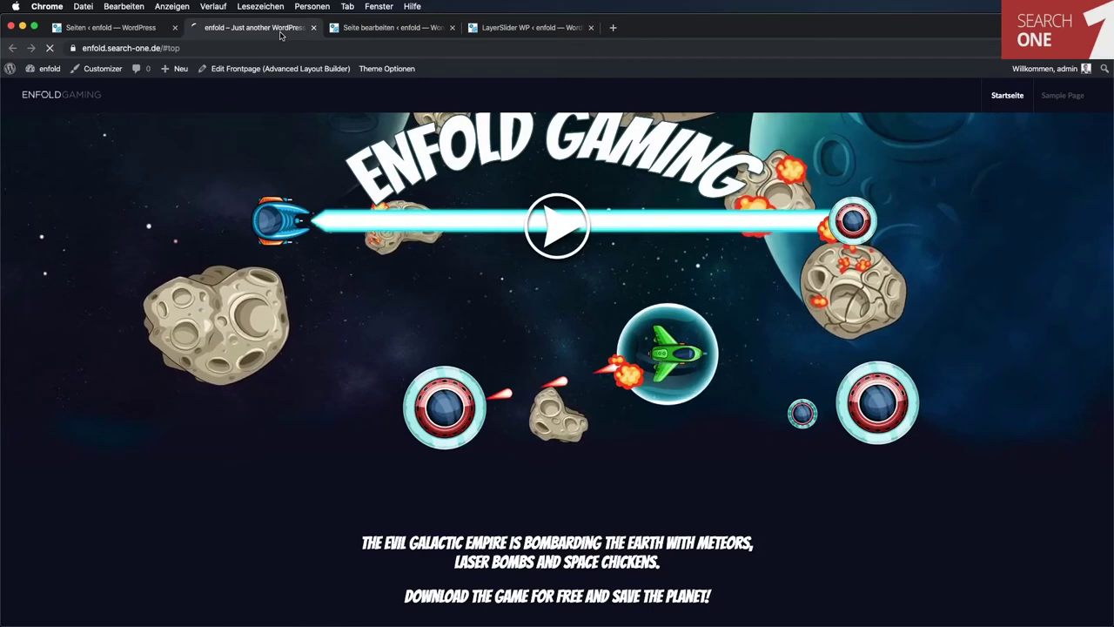
key(super+r)
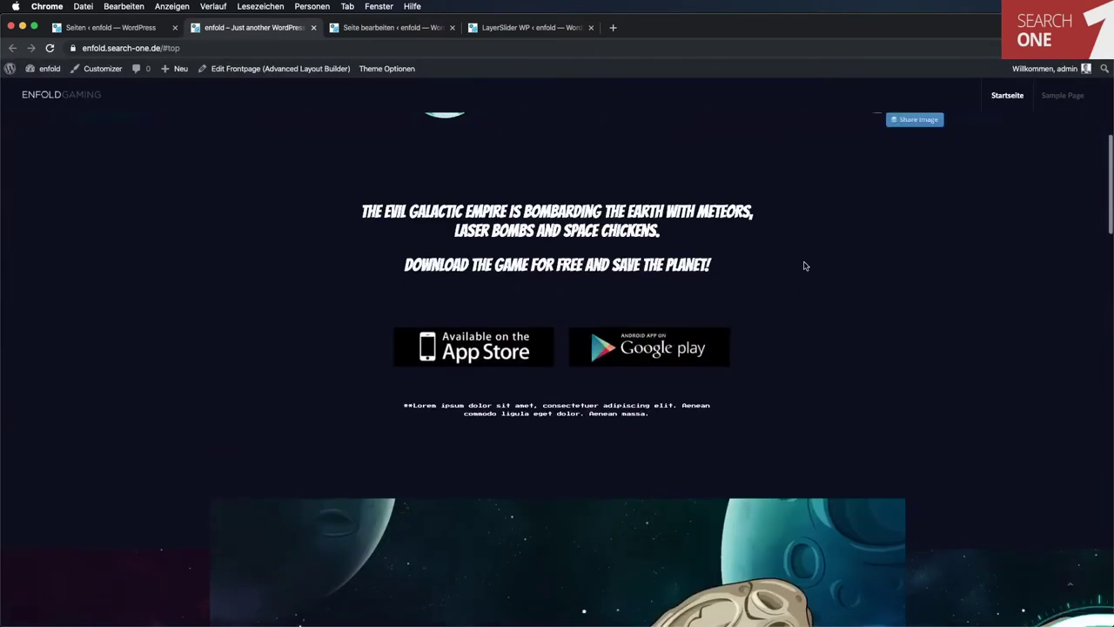
scroll(805, 266, down, 5)
scroll(805, 266, down, 5)
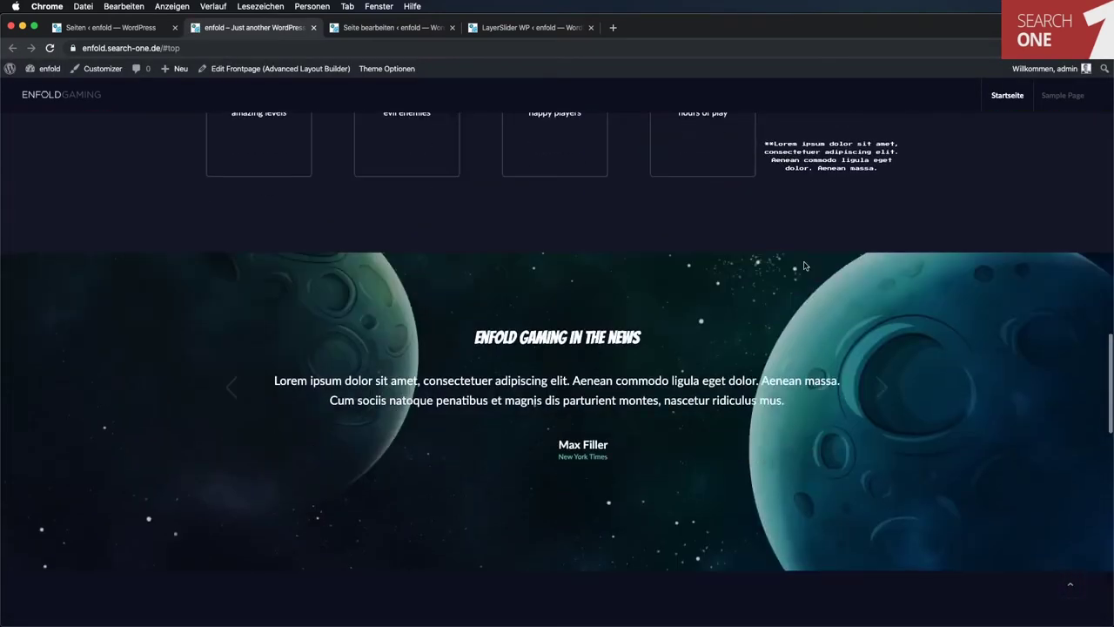
scroll(805, 266, up, 2)
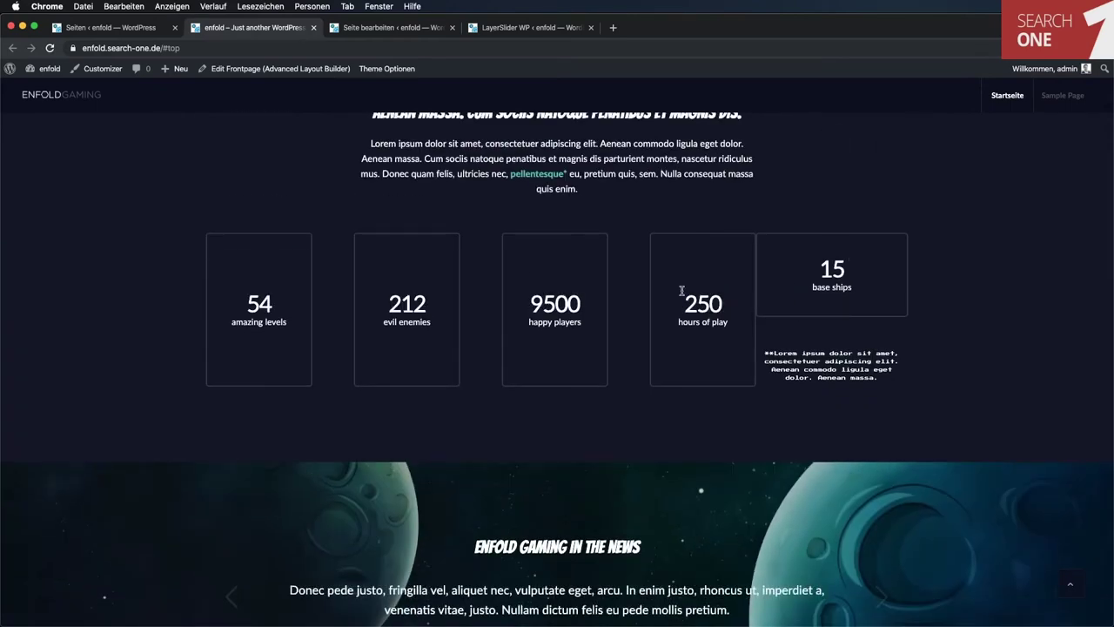
scroll(899, 300, down, 10)
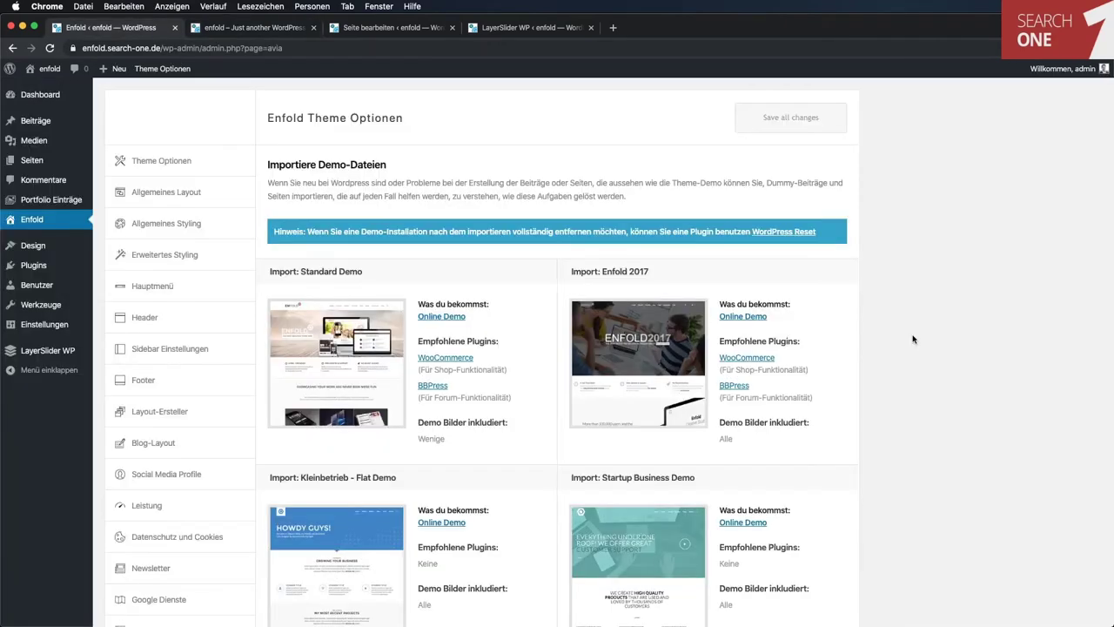
Step: Import the Dark Photography Demo from the Enfold demo data
scroll(913, 339, down, 5)
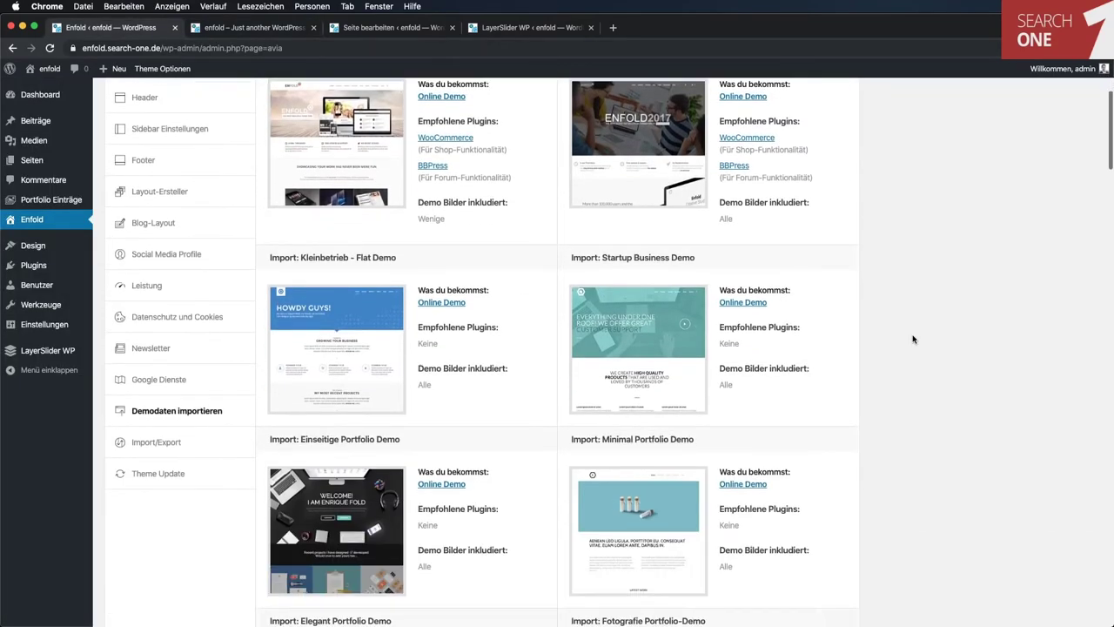
scroll(913, 339, down, 6)
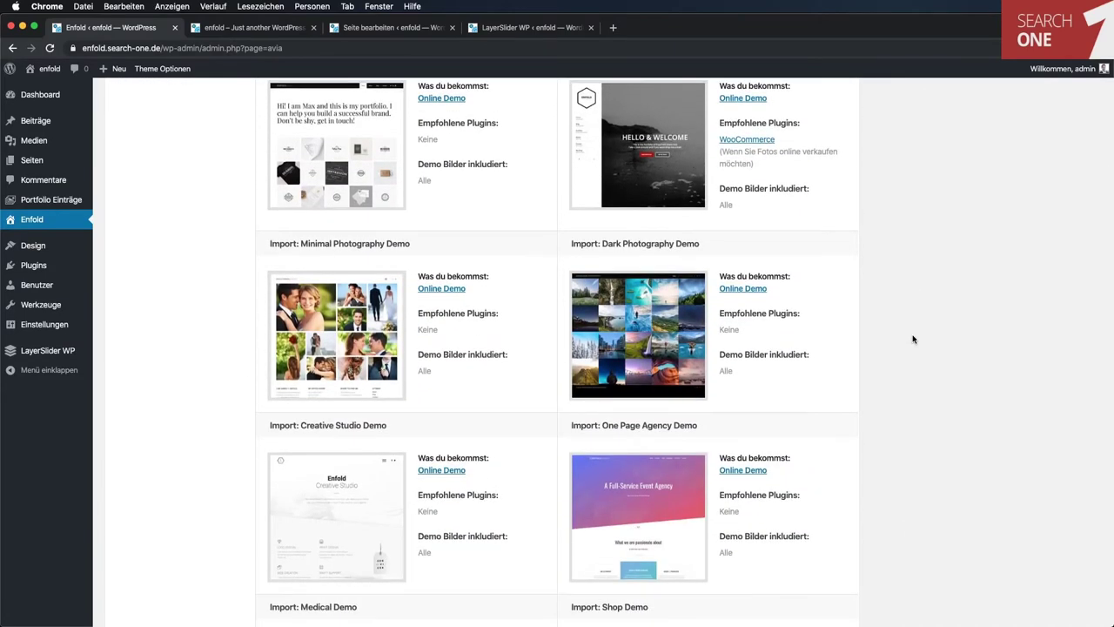
scroll(913, 339, down, 1)
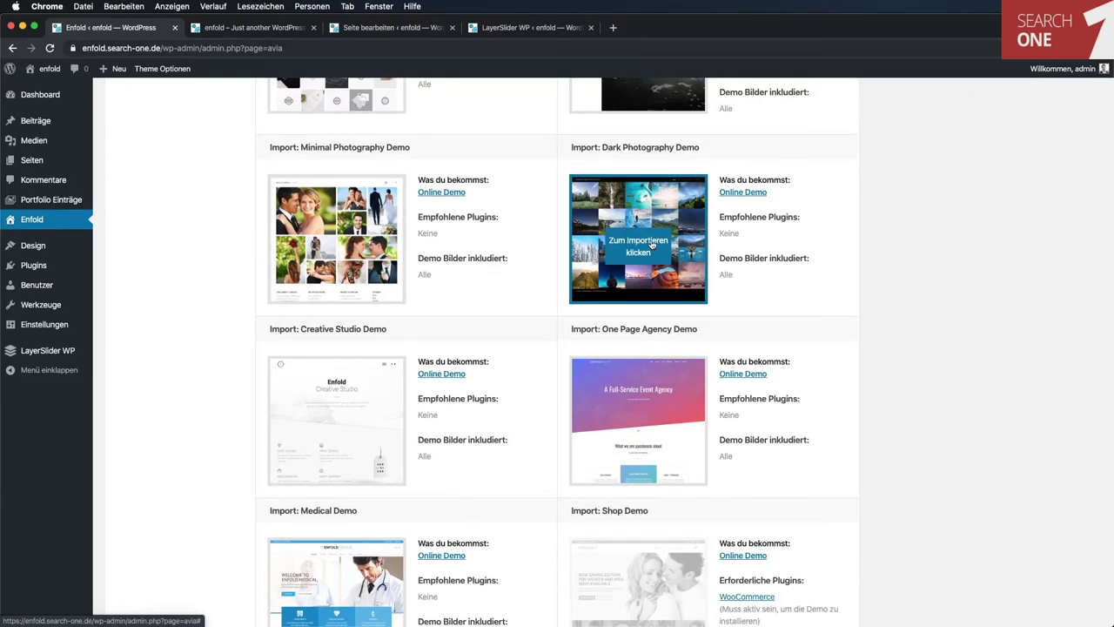
click(651, 245)
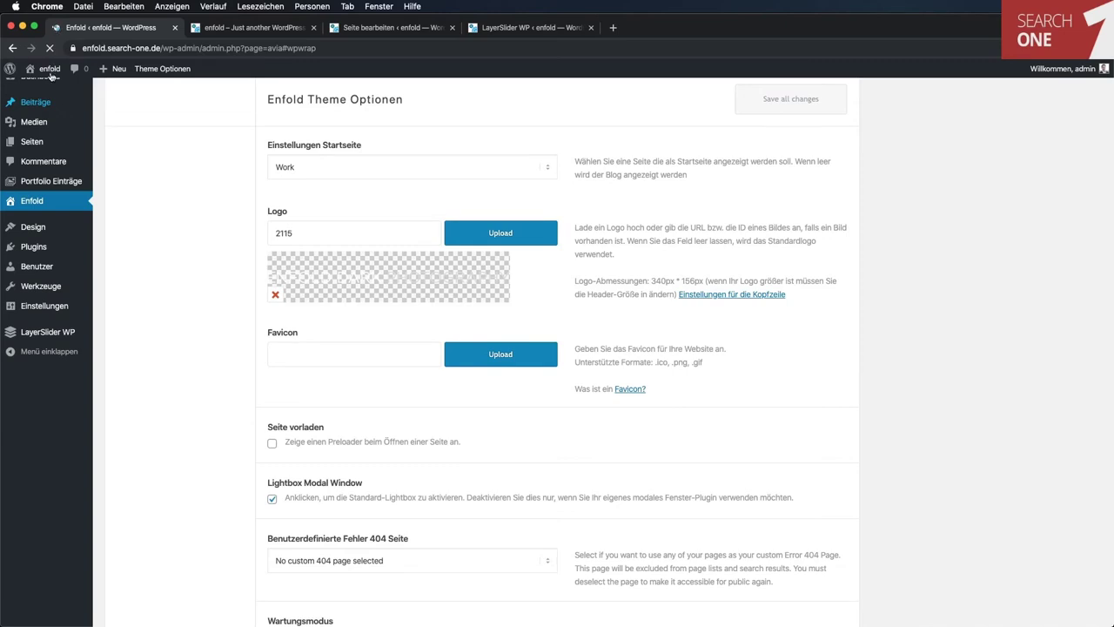
Step: Open the website's front page, reload it, and look over the Dark Photography image grid
click(51, 74)
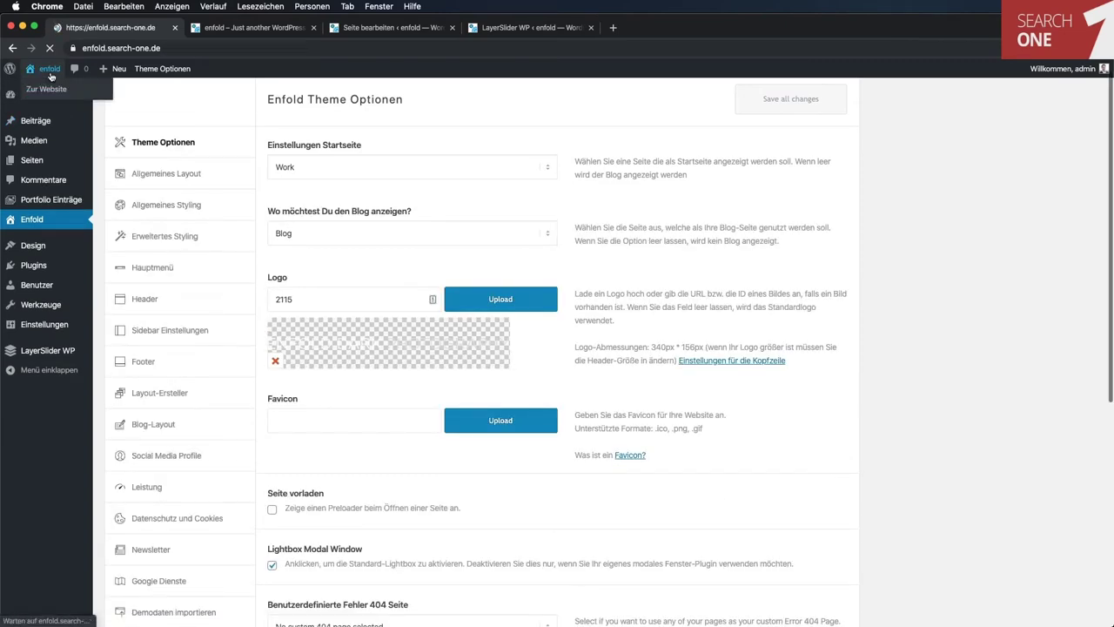
click(49, 49)
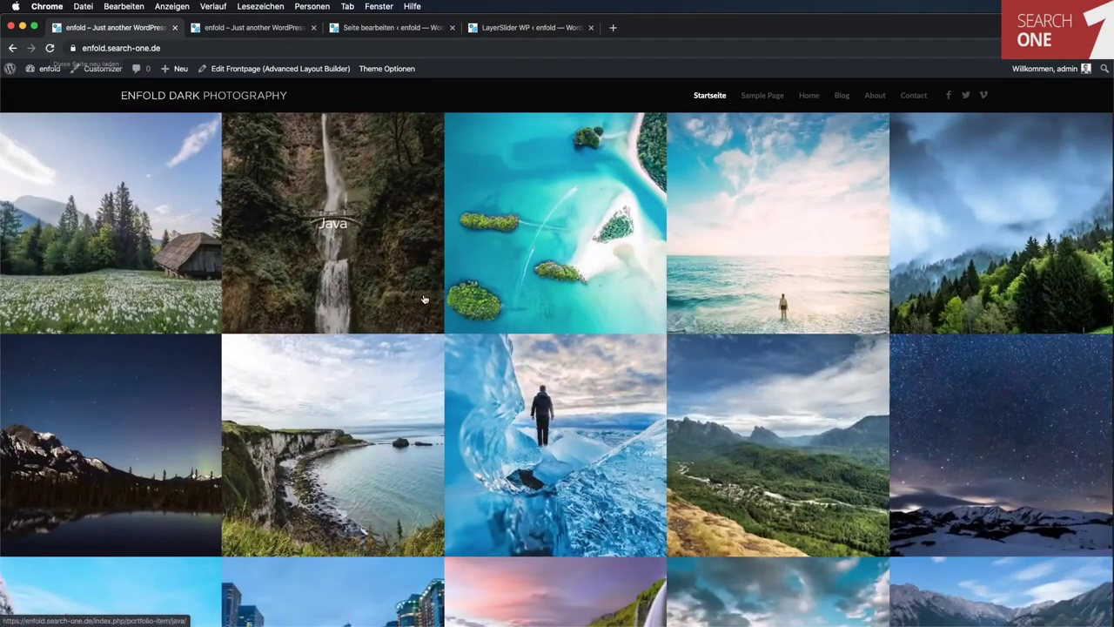
scroll(564, 386, down, 3)
scroll(564, 386, down, 3)
scroll(574, 374, up, 5)
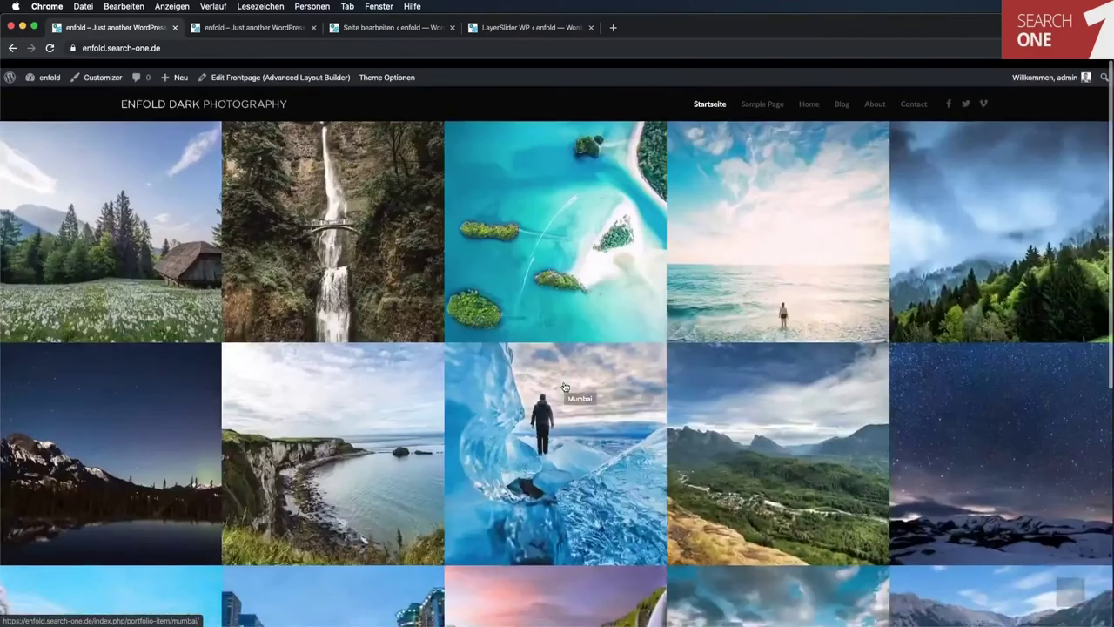
Step: Open the site's Home page in a new tab, view it, and close that tab
right_click(815, 96)
click(871, 99)
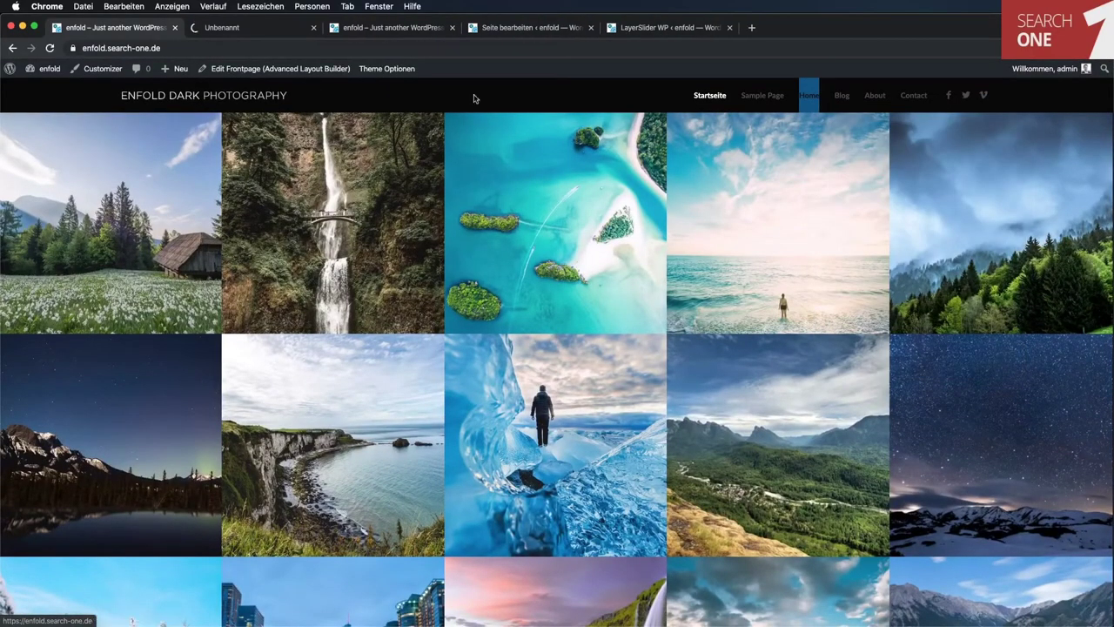
click(276, 29)
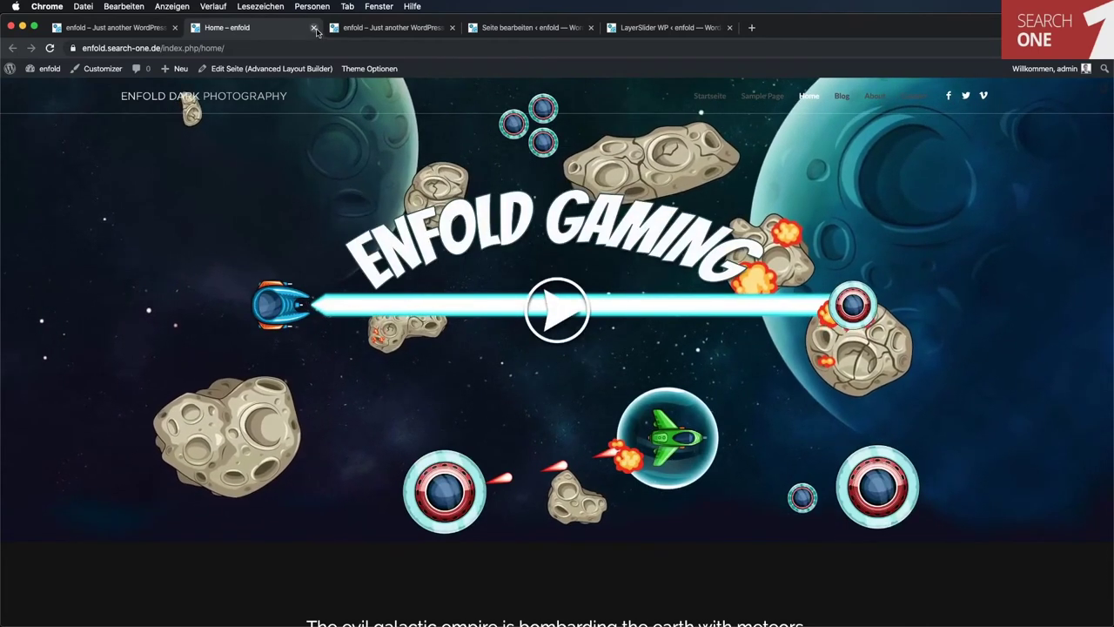
click(314, 28)
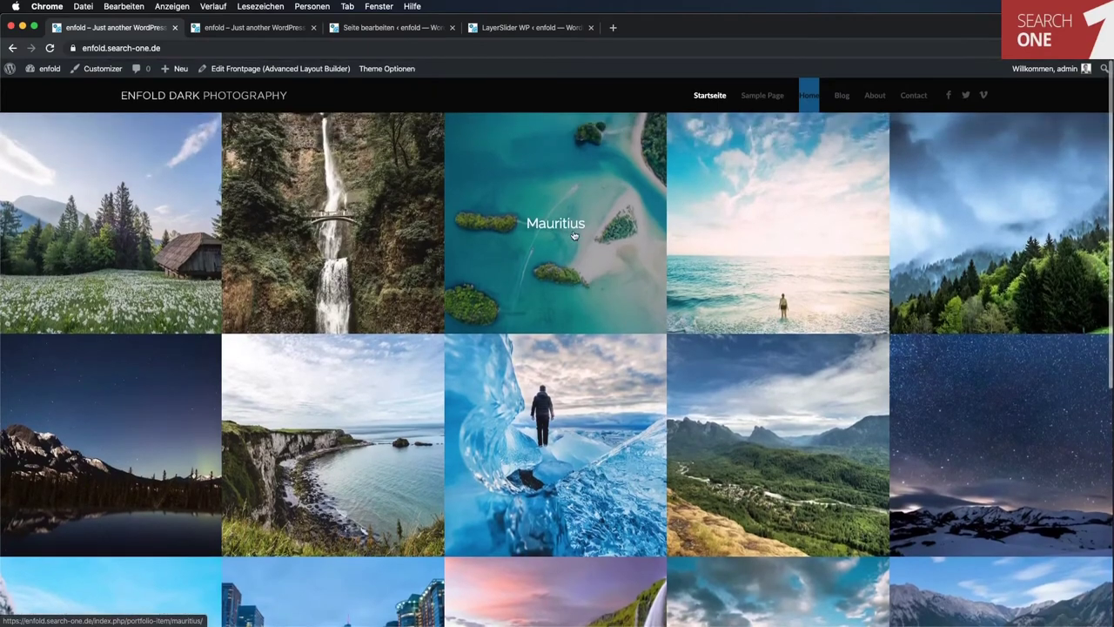
Step: Open the Mauritius portfolio item and browse through the photos in its gallery slider
click(573, 236)
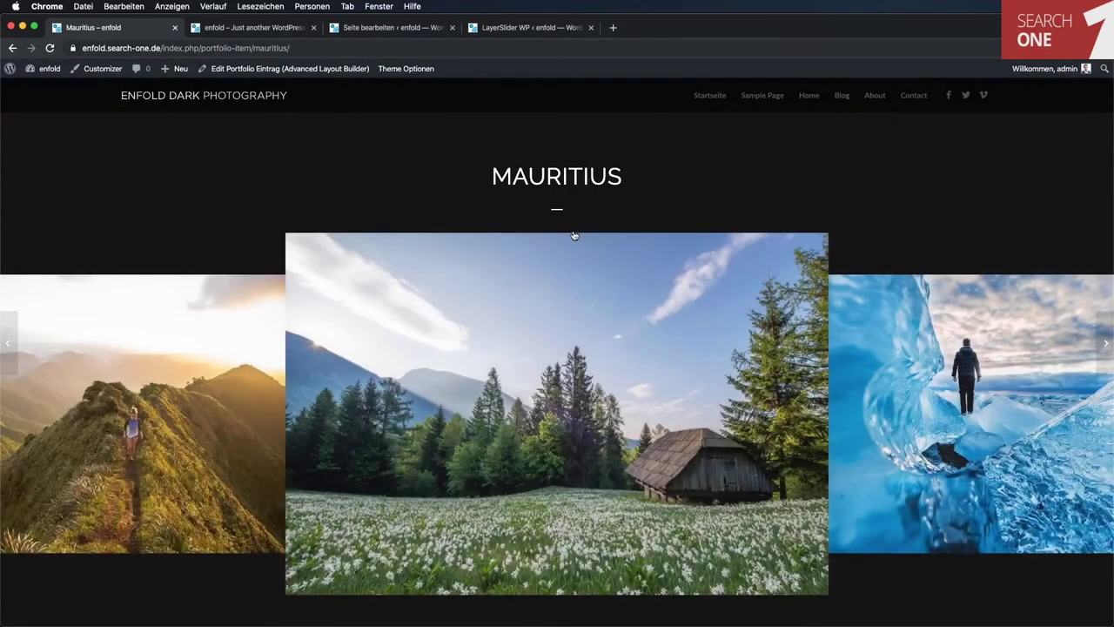
click(932, 413)
click(932, 413)
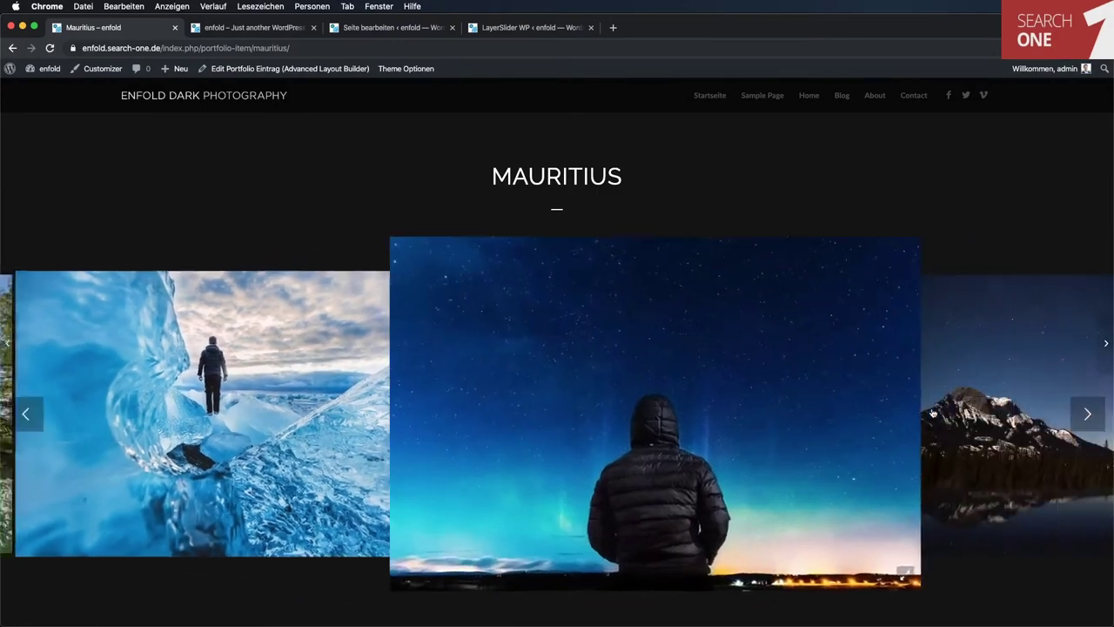
click(932, 414)
click(932, 413)
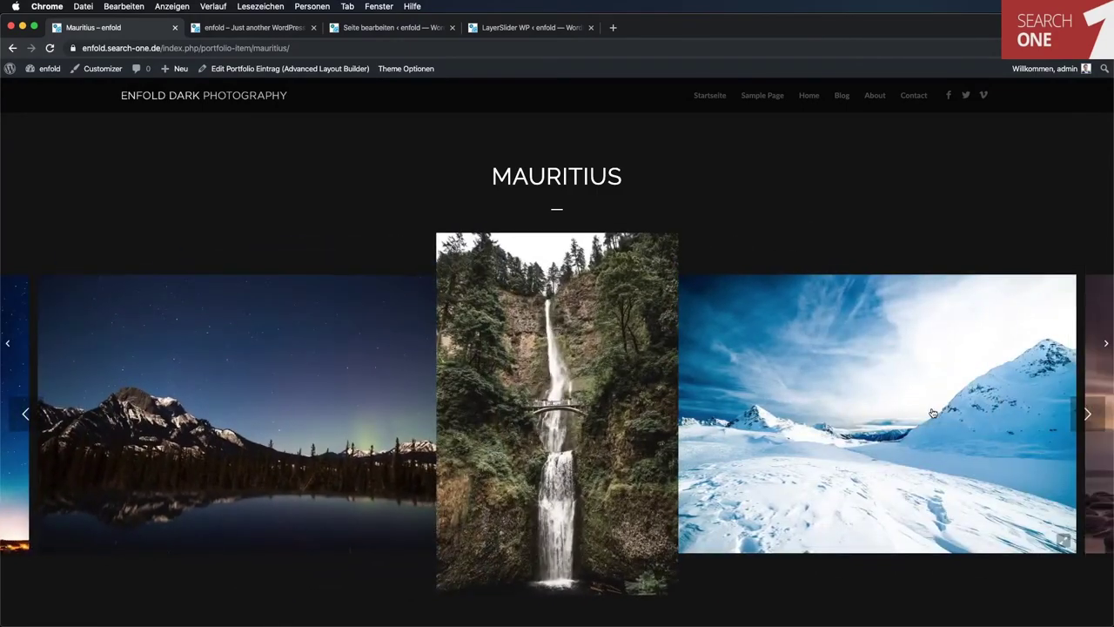
click(932, 414)
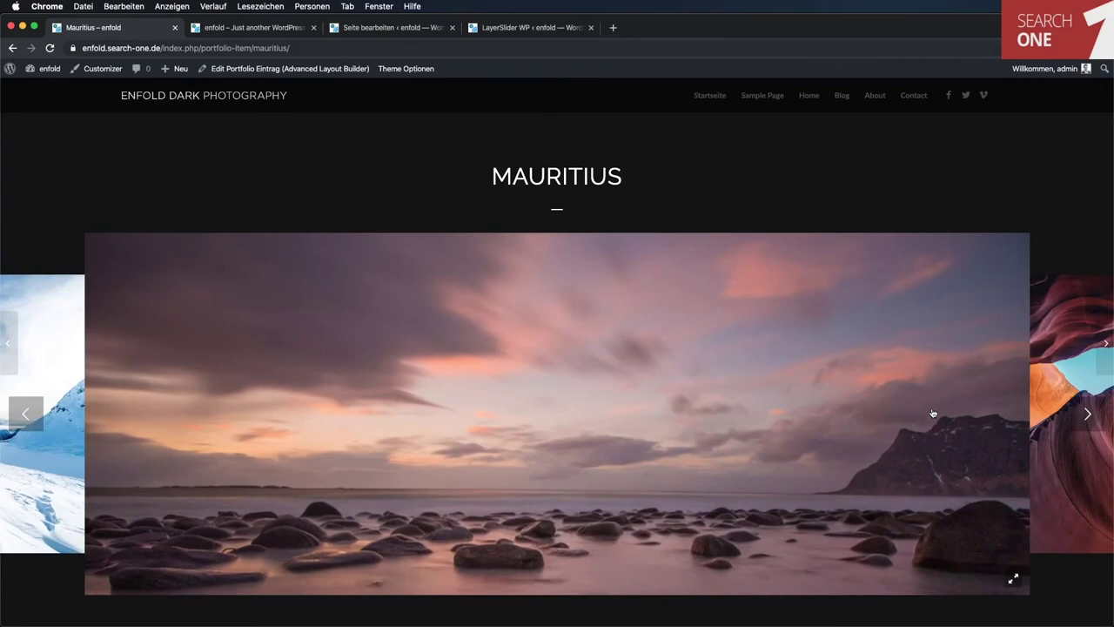
click(1083, 422)
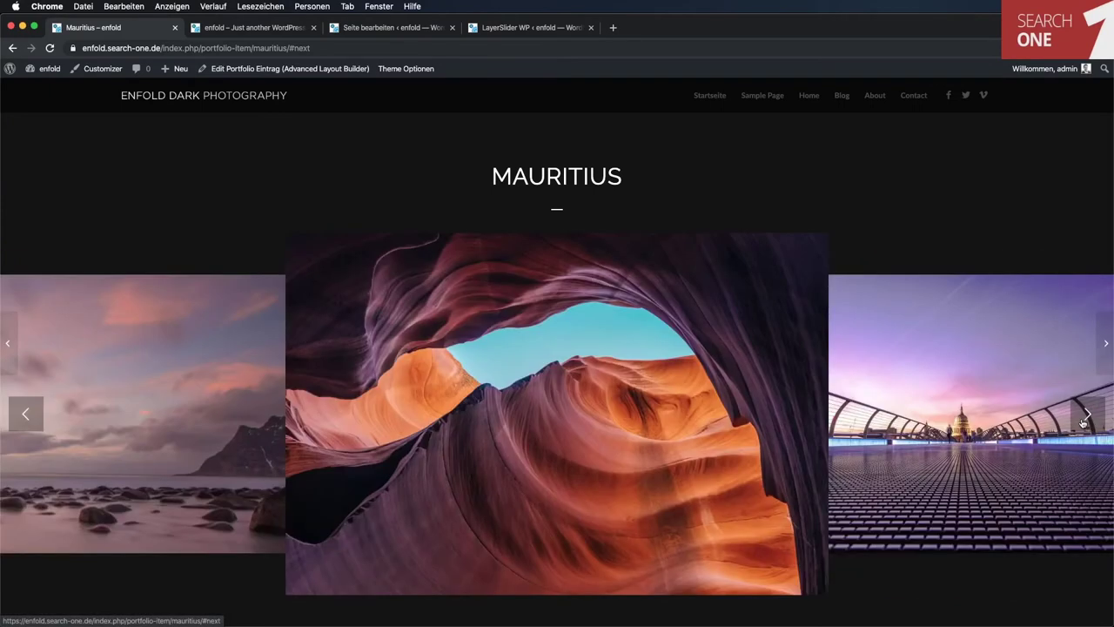
Step: Visit the Sample Page and the Blog page of the photography demo
click(769, 105)
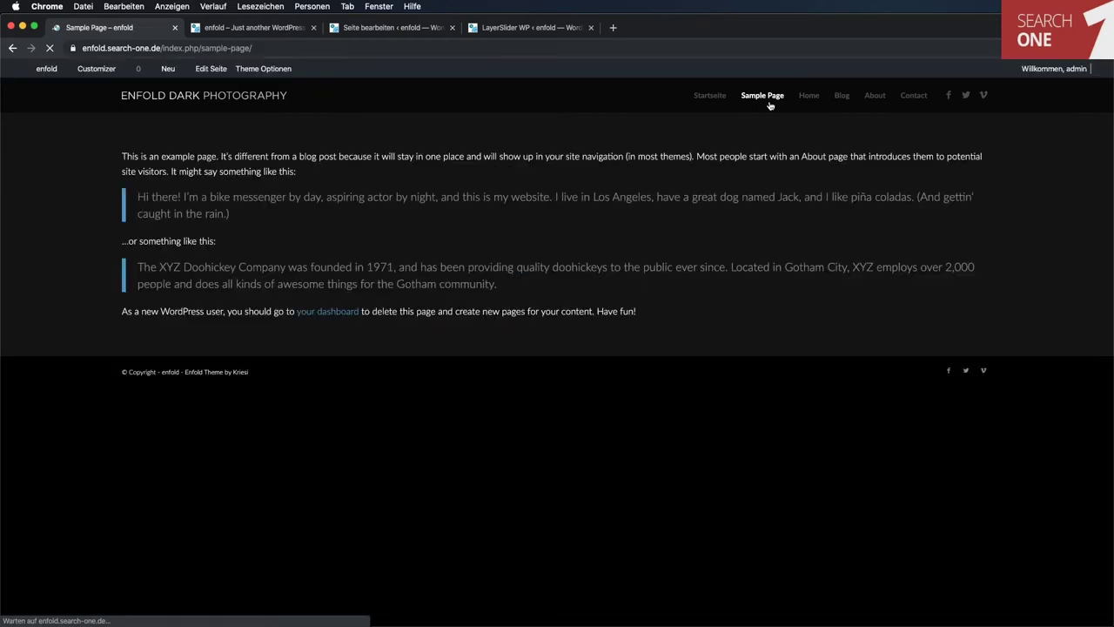
click(842, 97)
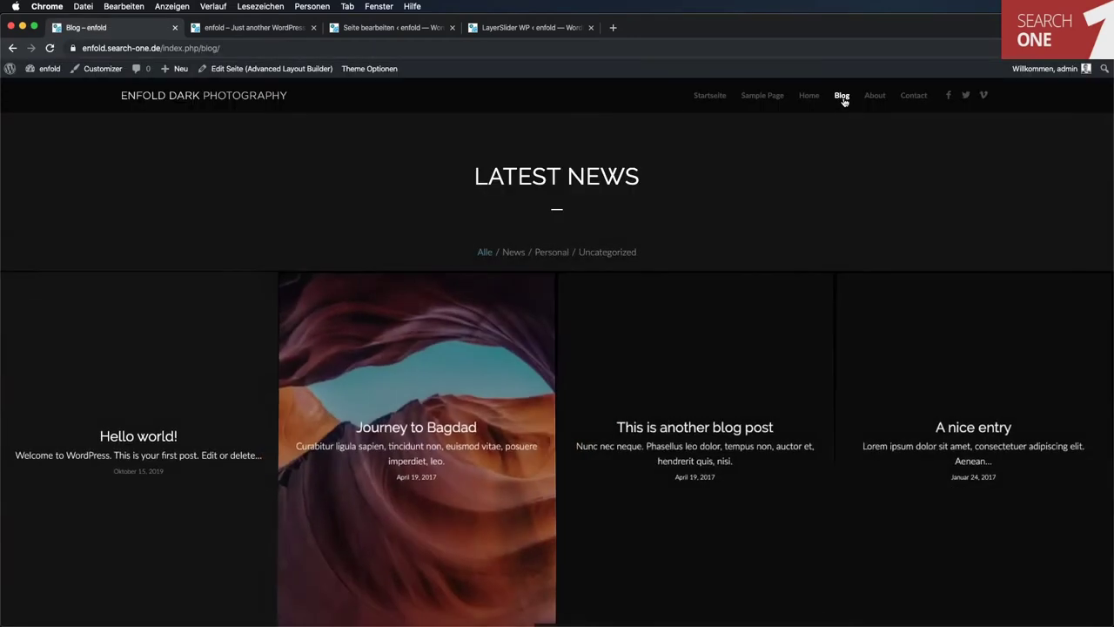
Step: Open the "Journey to Bagdad" blog post, look through it down to the related entries, and open "A small gallery"
click(417, 440)
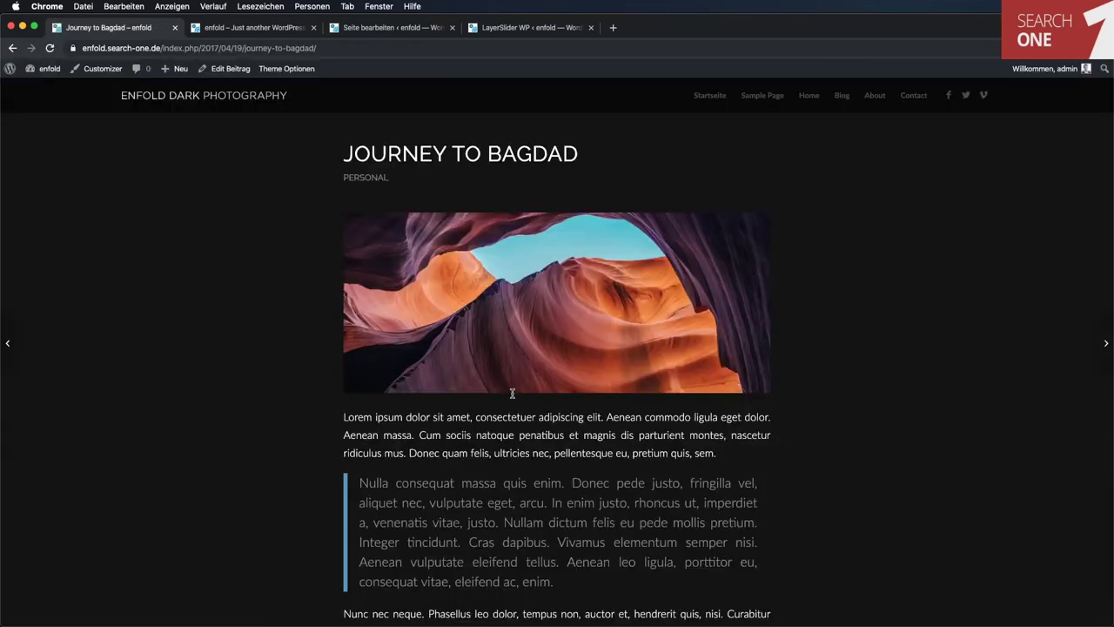
scroll(513, 397, down, 5)
scroll(513, 397, up, 5)
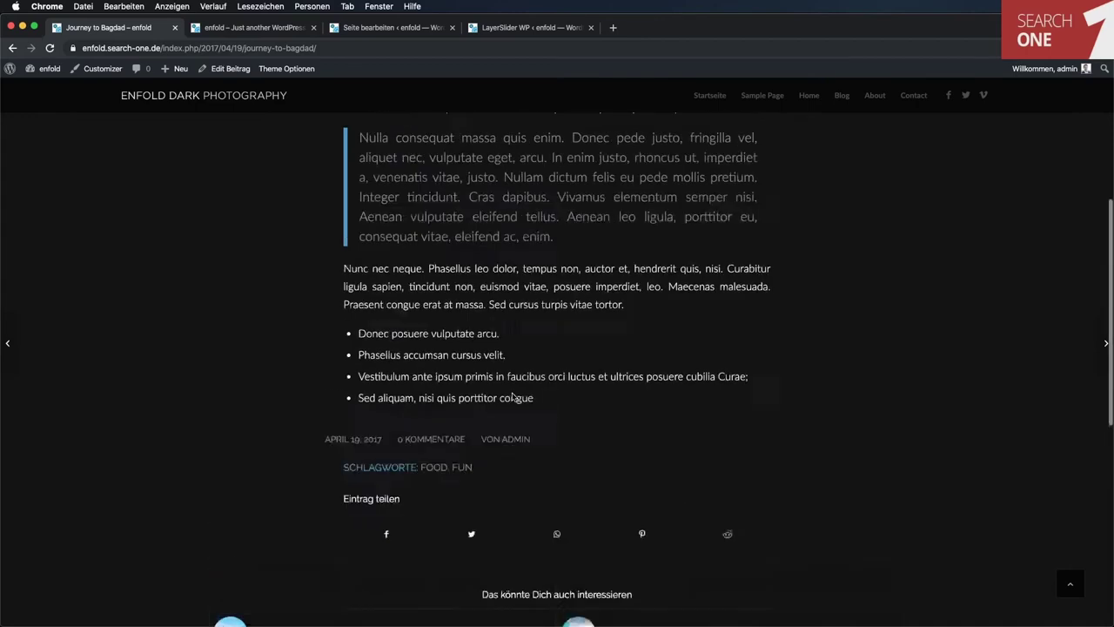
scroll(513, 397, down, 4)
scroll(512, 397, down, 5)
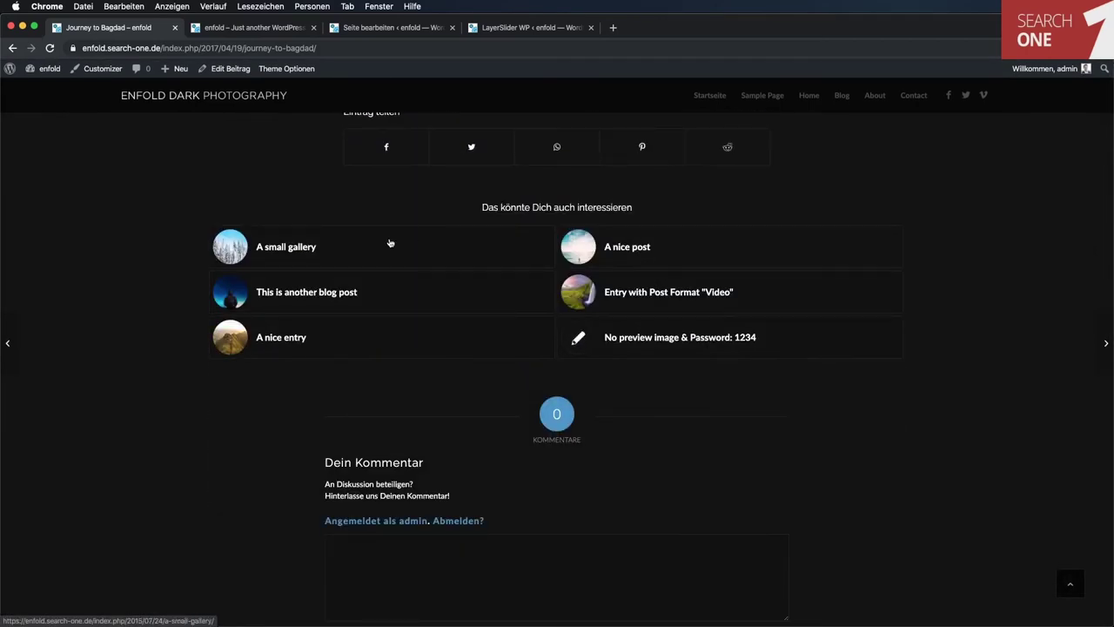
click(283, 248)
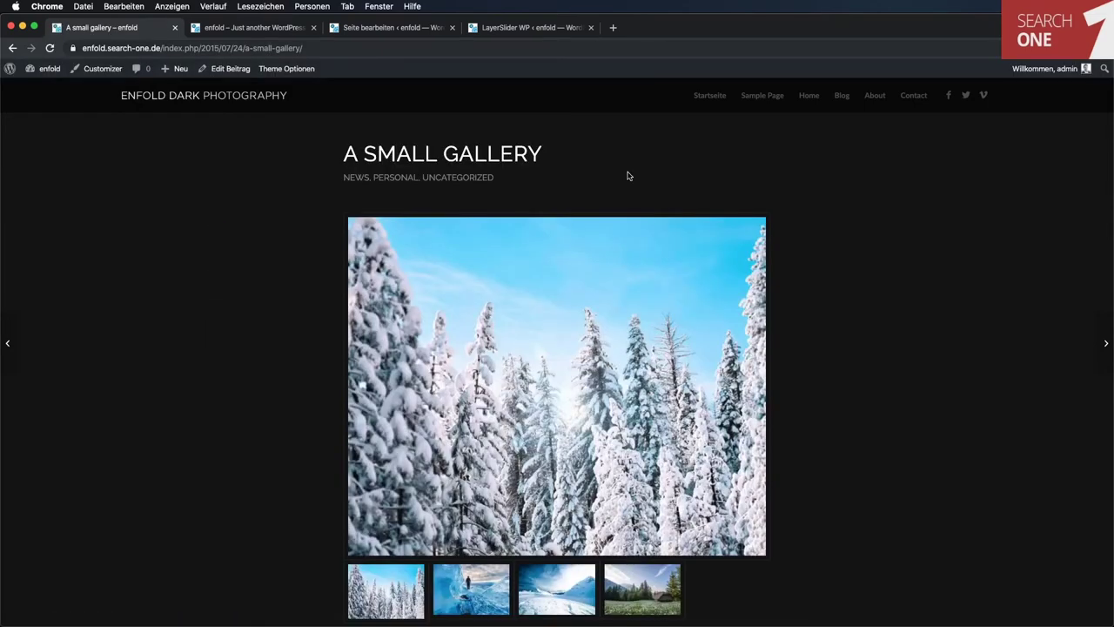
Step: Look through the "A small gallery" post and browse its gallery photos in the enlarged view, closing that view at the end
scroll(1001, 319, down, 5)
scroll(1001, 320, up, 3)
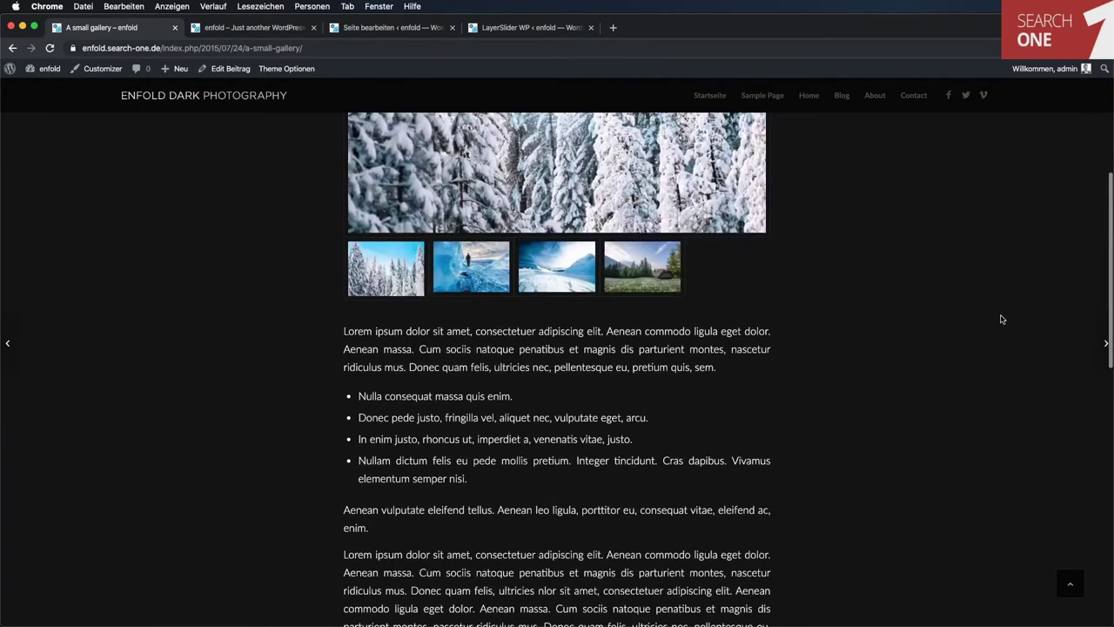
right_click(1001, 319)
key(Escape)
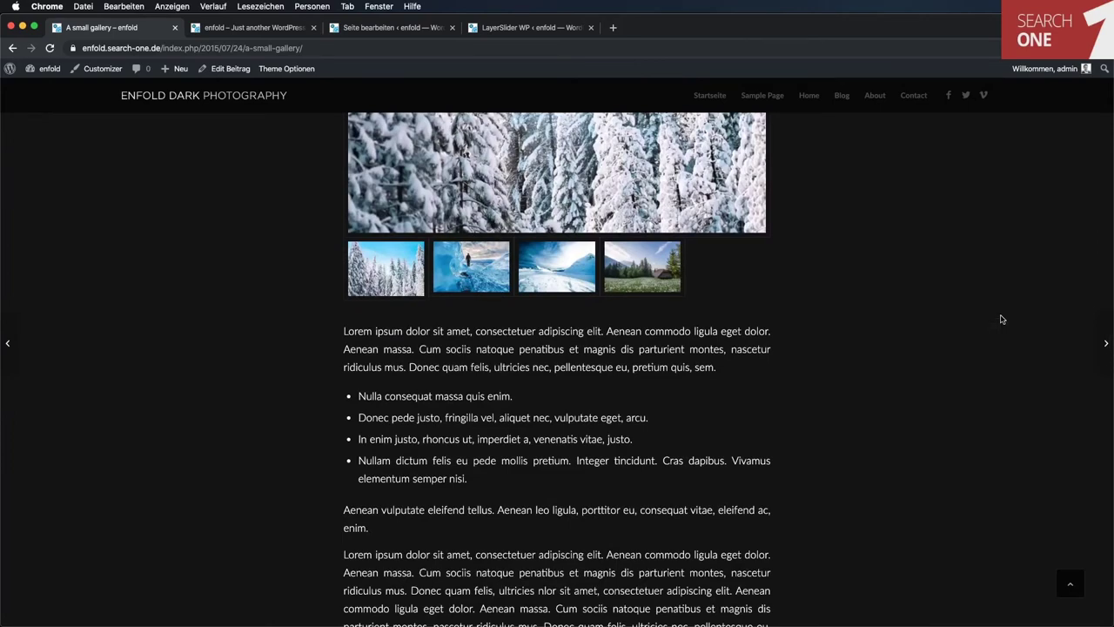
click(736, 213)
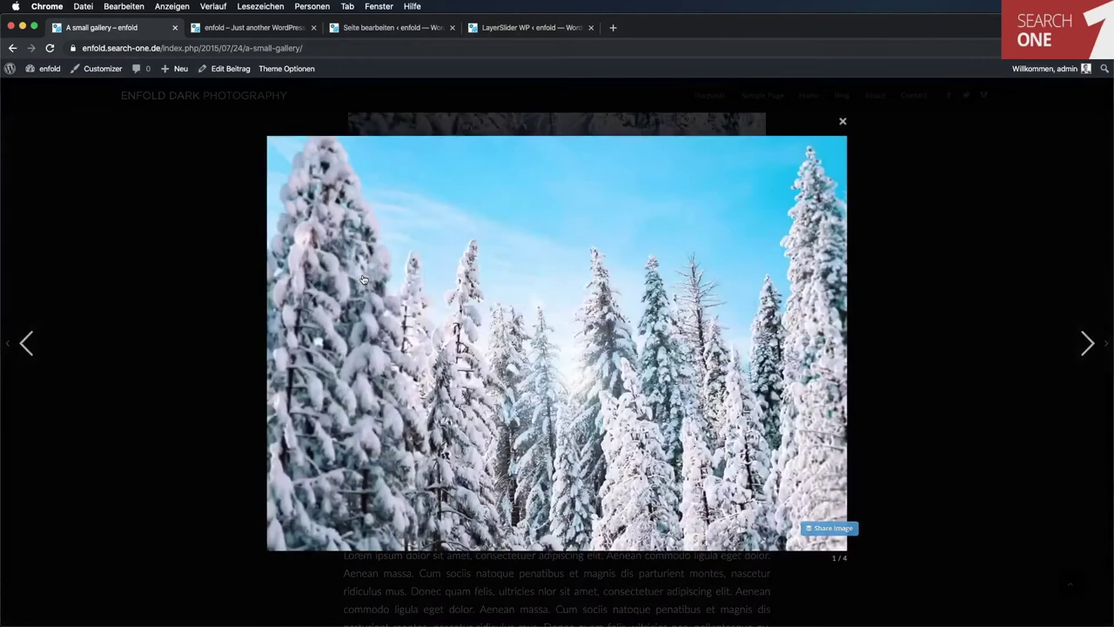
click(1087, 343)
click(1087, 342)
click(1087, 342)
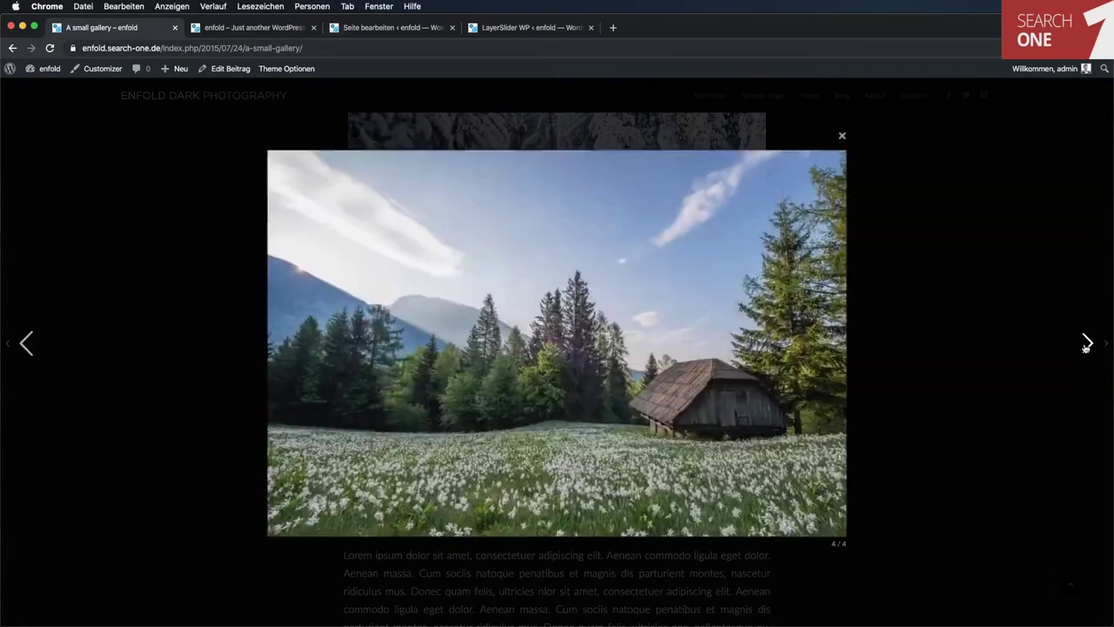
click(1010, 288)
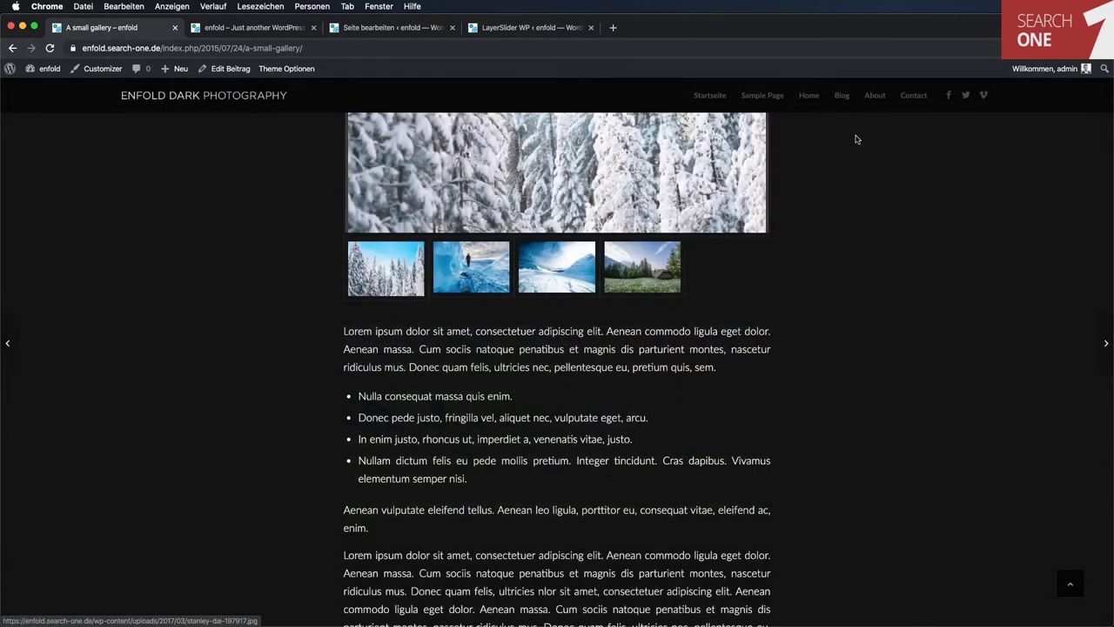
Step: Visit the About and Contact pages of the photography demo and go to the site's WordPress dashboard
click(875, 97)
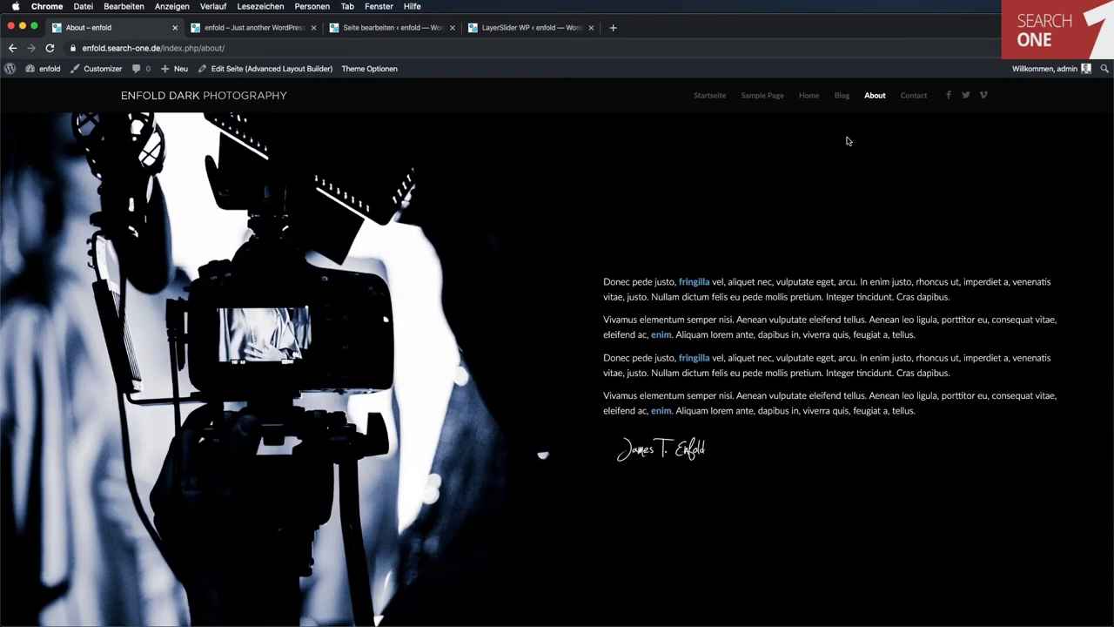
click(915, 97)
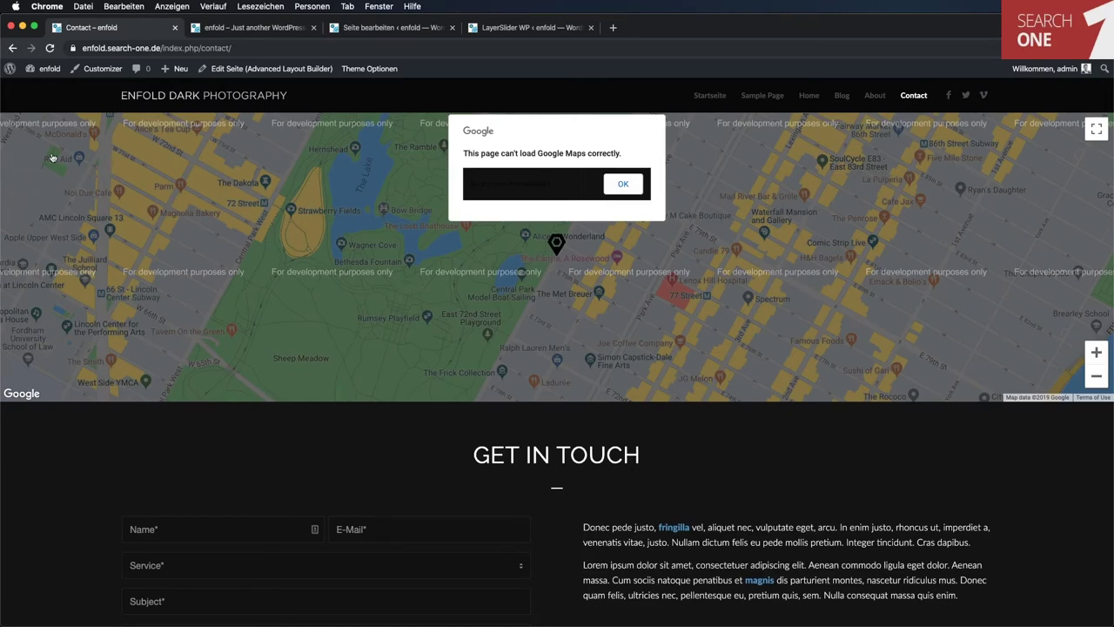
click(48, 73)
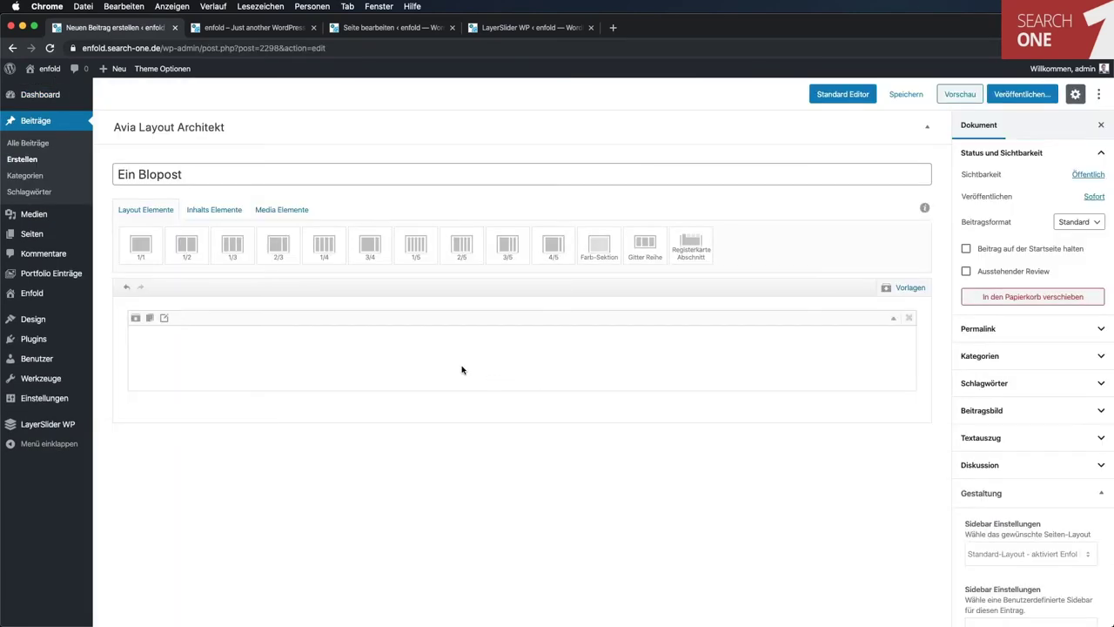
Step: Remove the empty colour section from the layout of the "Ein Blopost" post
drag(460, 320, 540, 140)
click(247, 171)
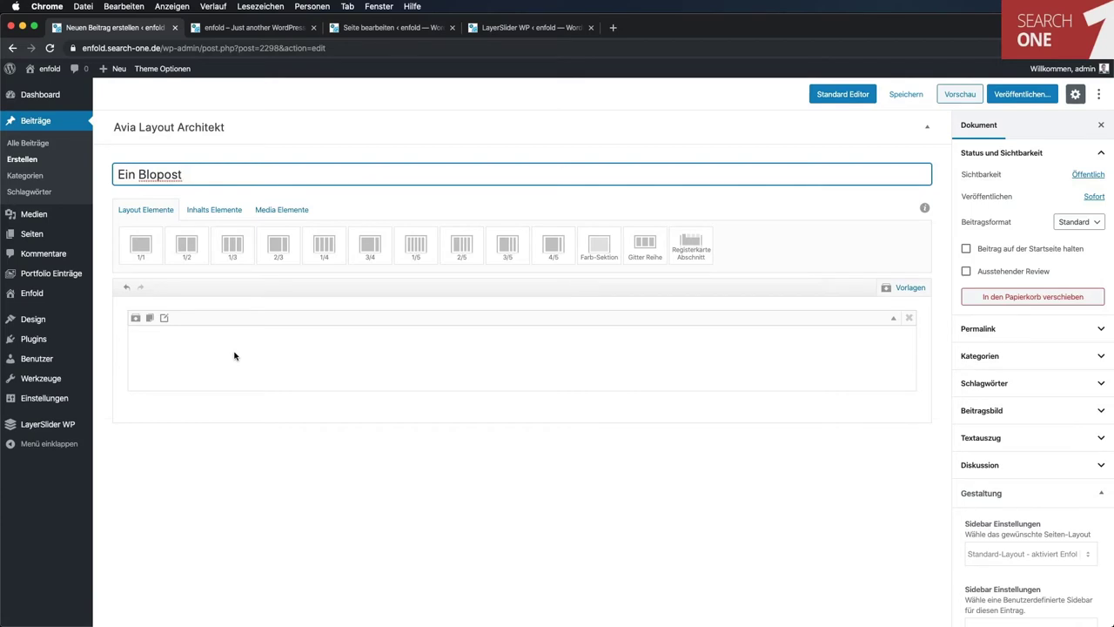
click(909, 318)
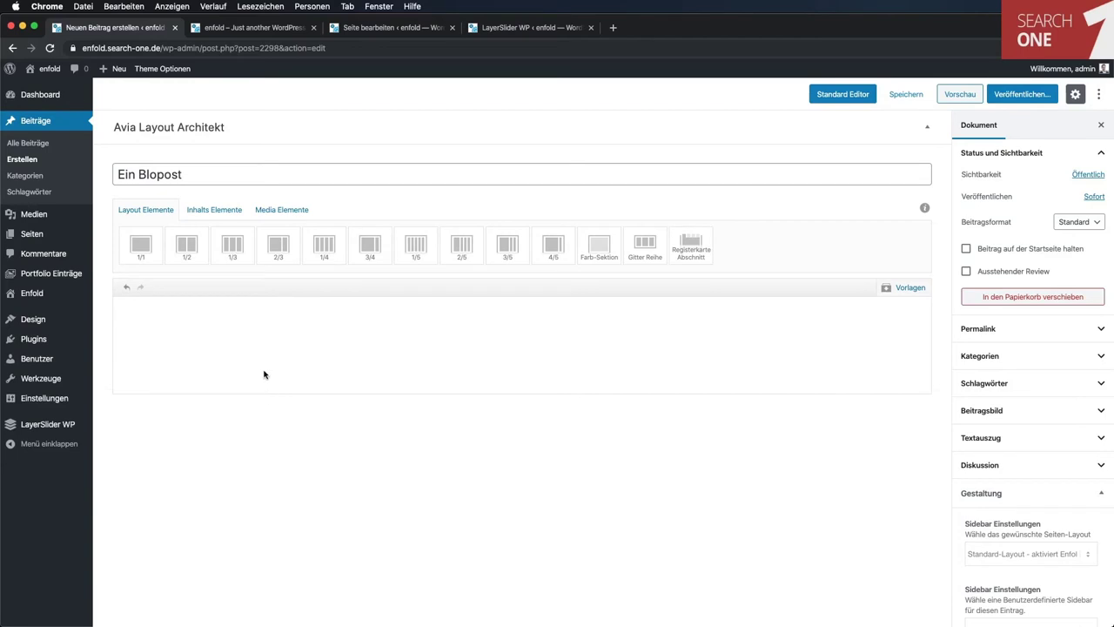
Step: Add a colour section (Farb-Sektion) to the post layout and place a full-width 1/1 column inside it
click(599, 249)
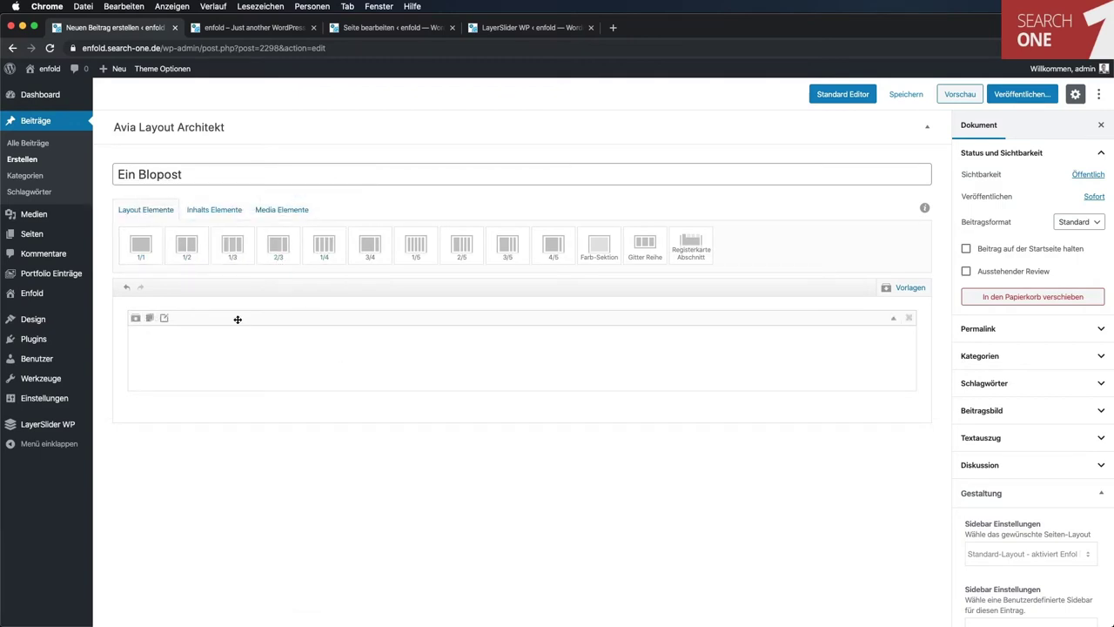
click(154, 248)
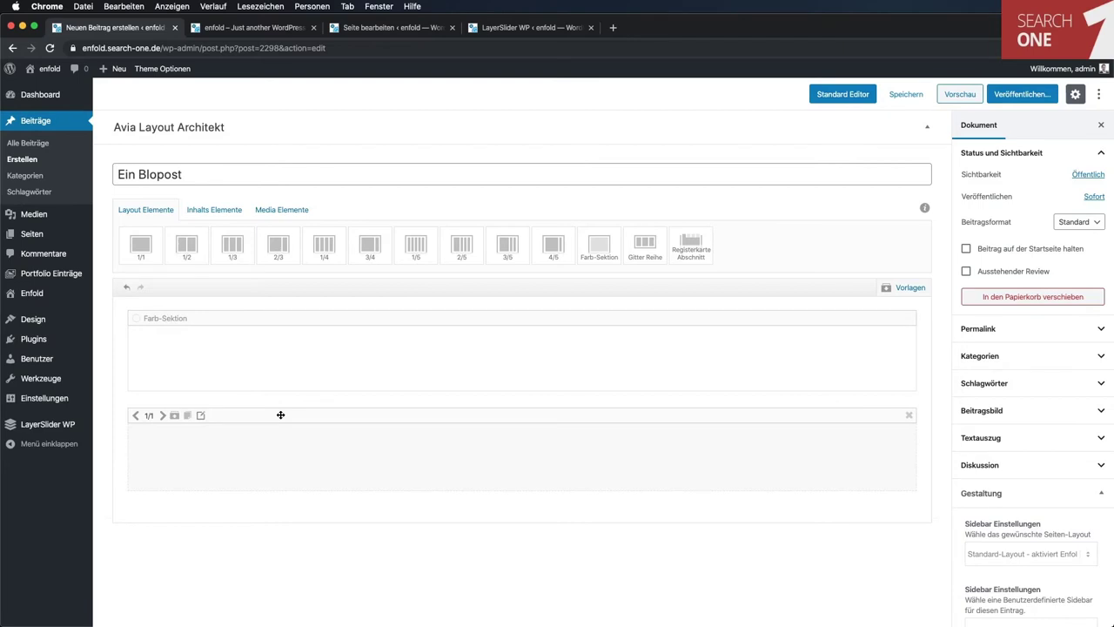
drag(223, 415, 226, 367)
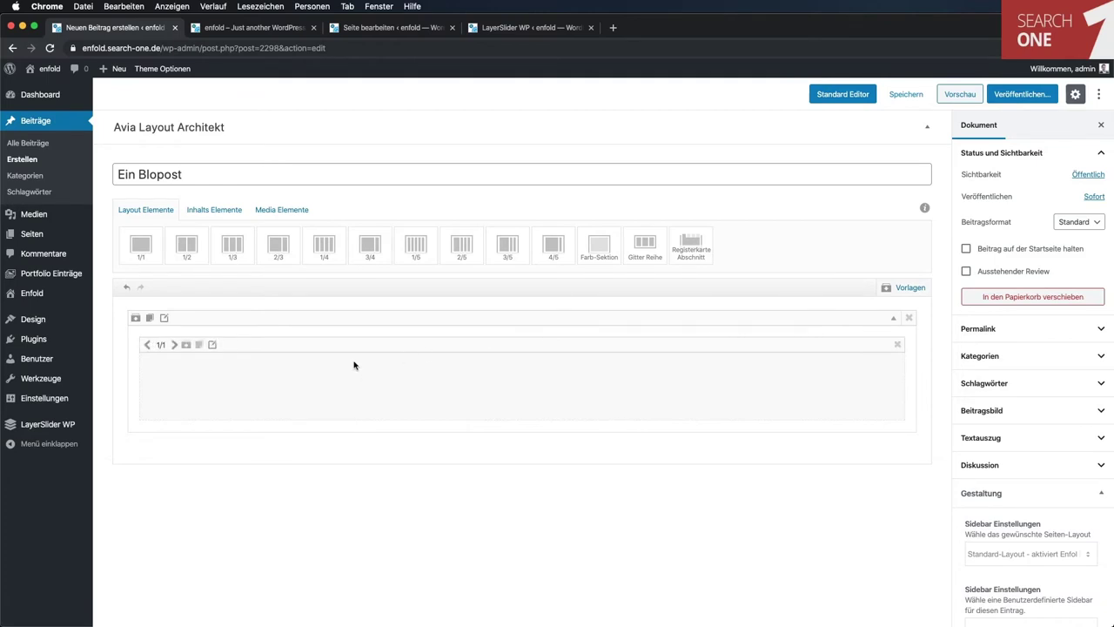
Step: Add a special heading reading "Eine nette Überschrift", view its settings, and move it into the 1/1 column
click(233, 211)
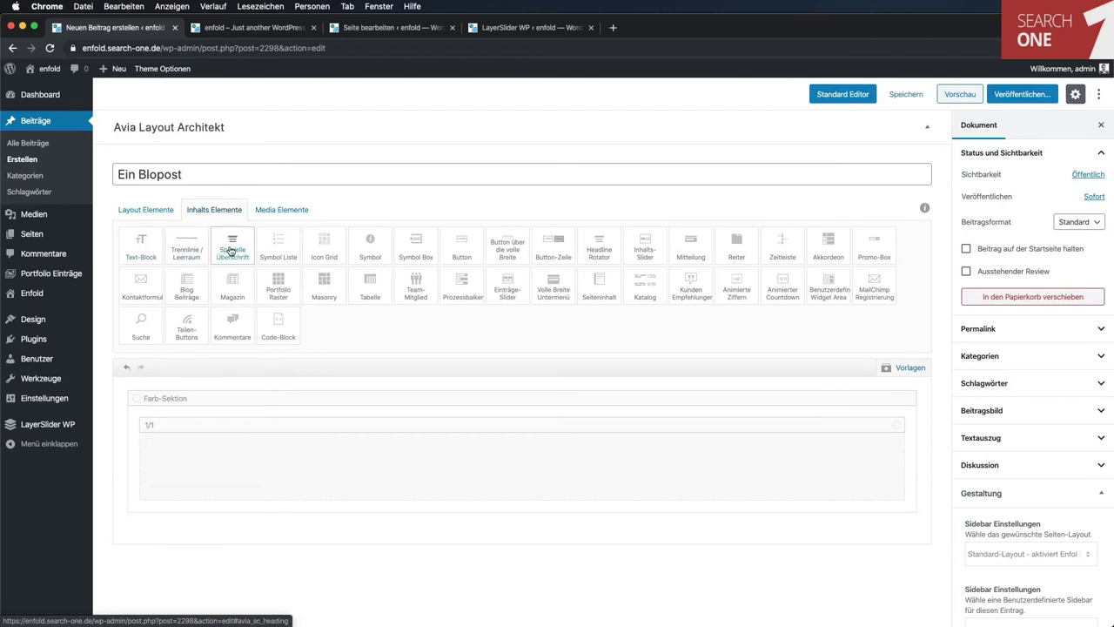
click(231, 251)
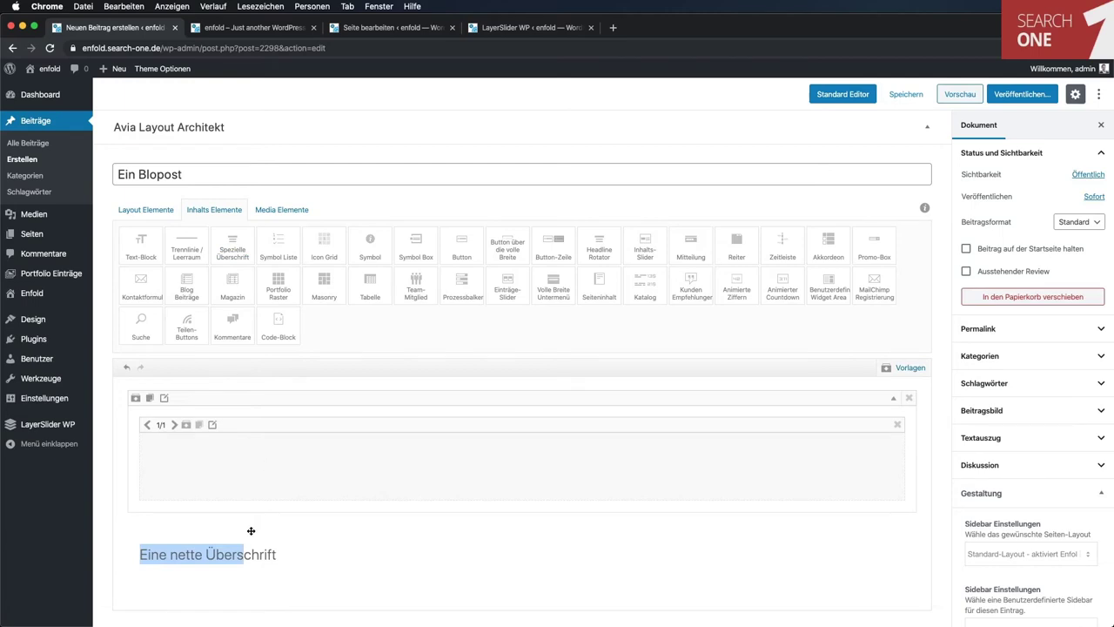
click(277, 535)
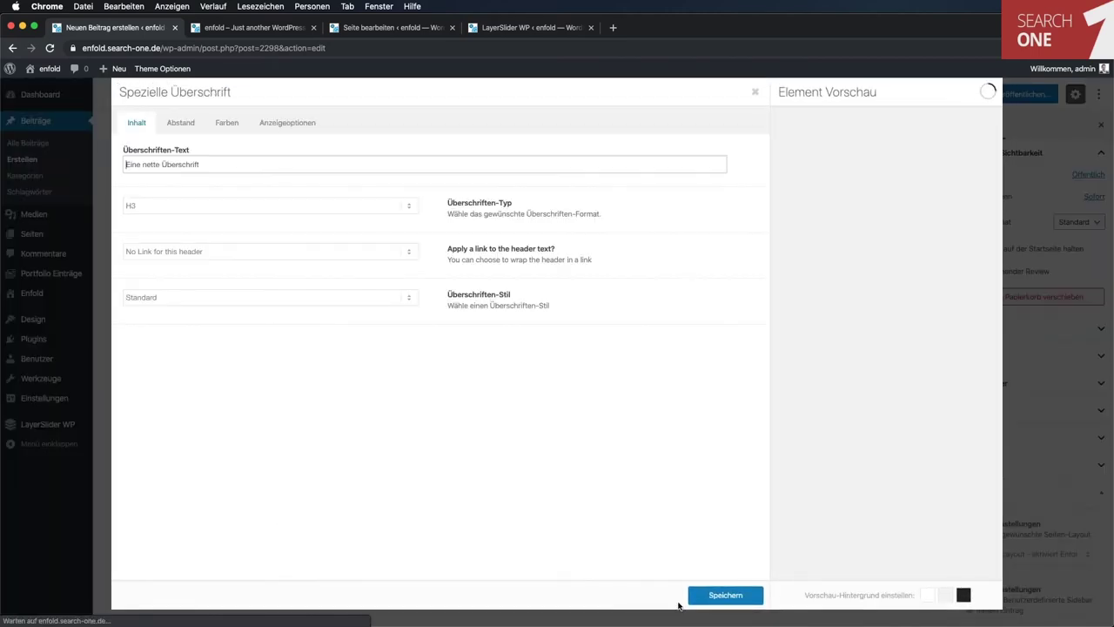
key(super+a)
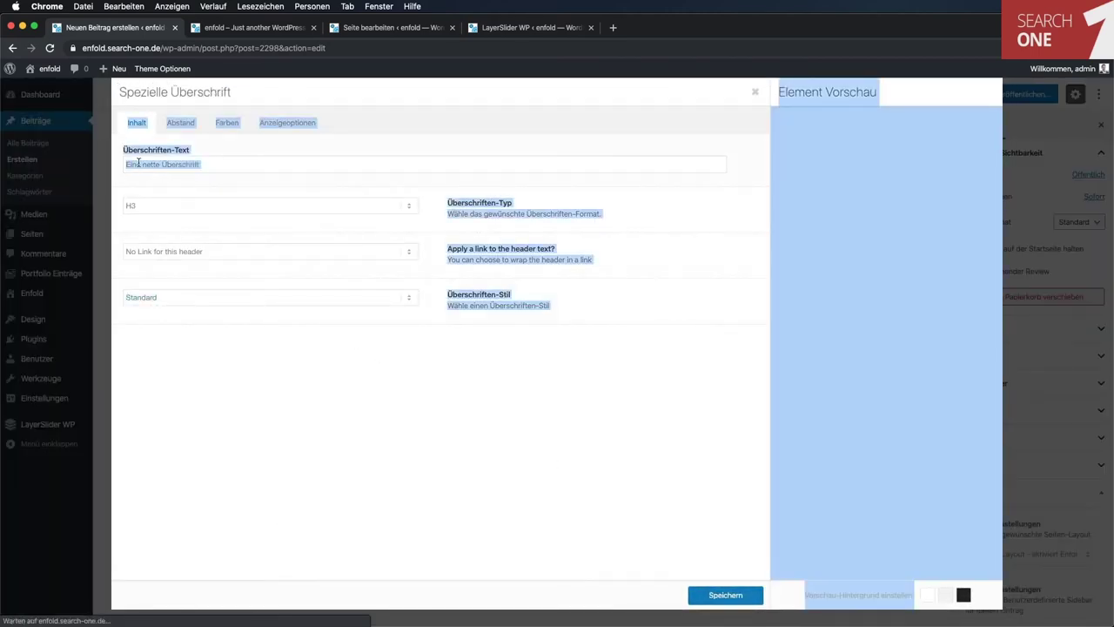
click(139, 164)
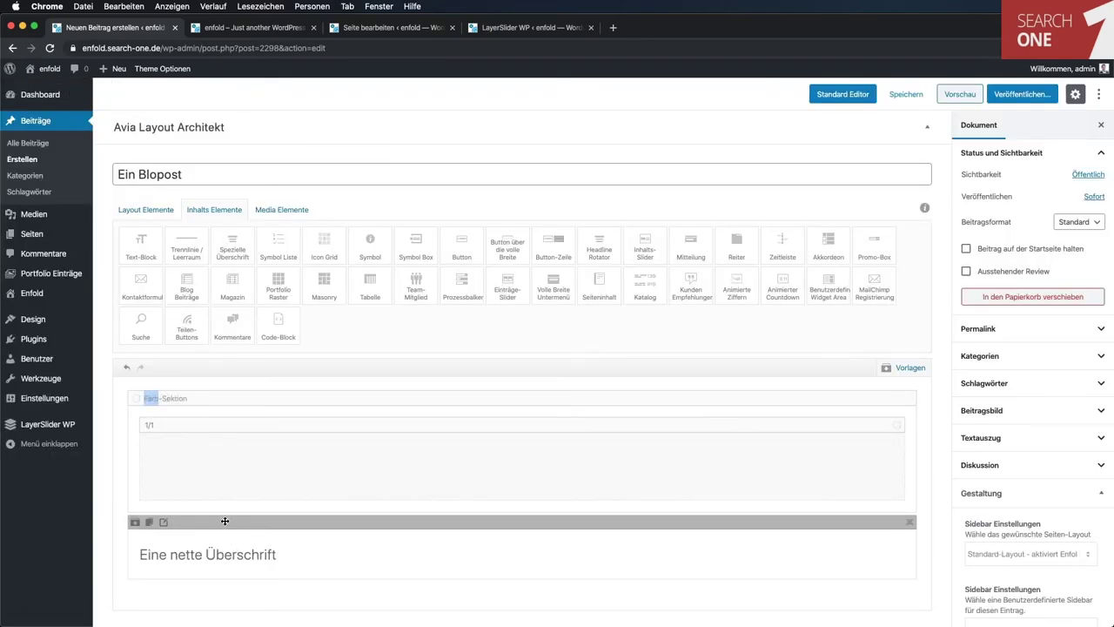
drag(224, 521, 251, 468)
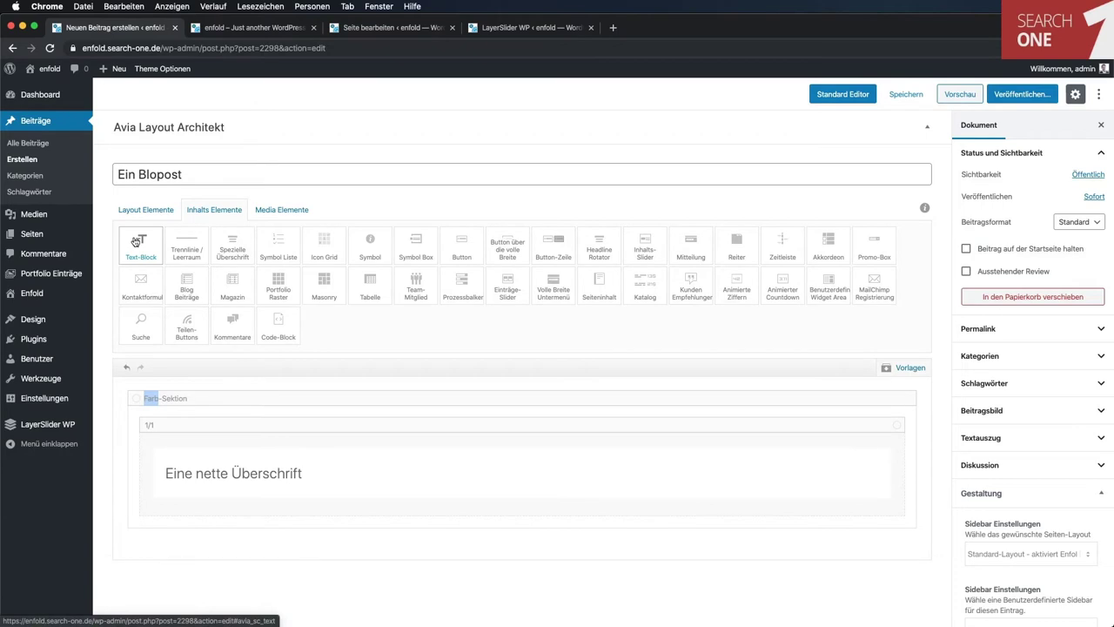
Step: Add a text block below the heading and fill it with five lines of "Klicke hier, um Ihren eigenen Text einzufügen.", saving it
drag(135, 241, 181, 504)
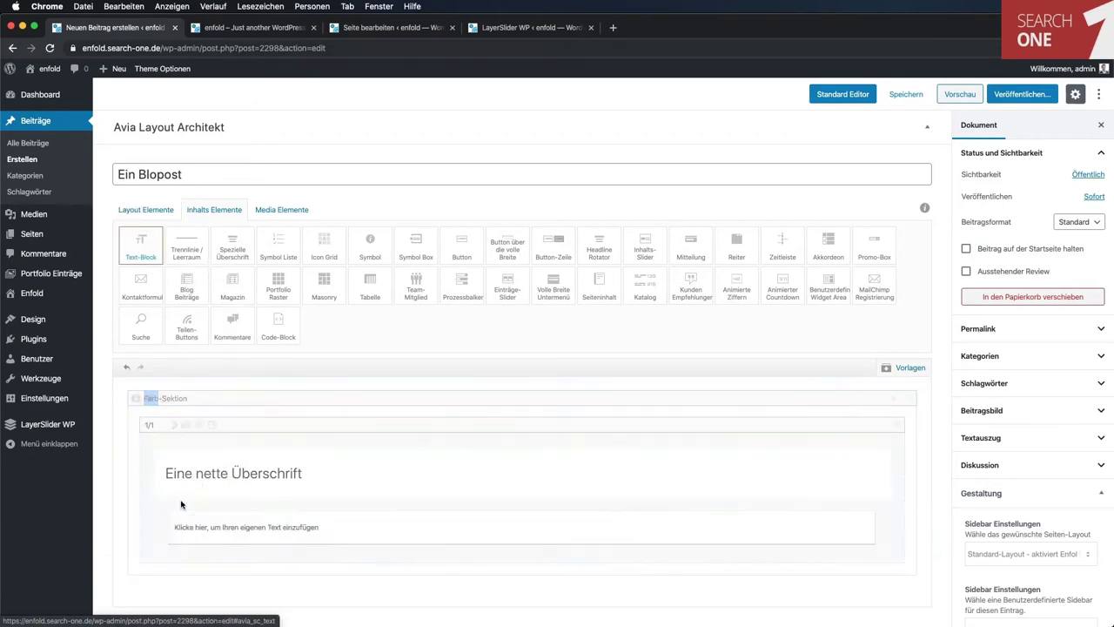
click(234, 529)
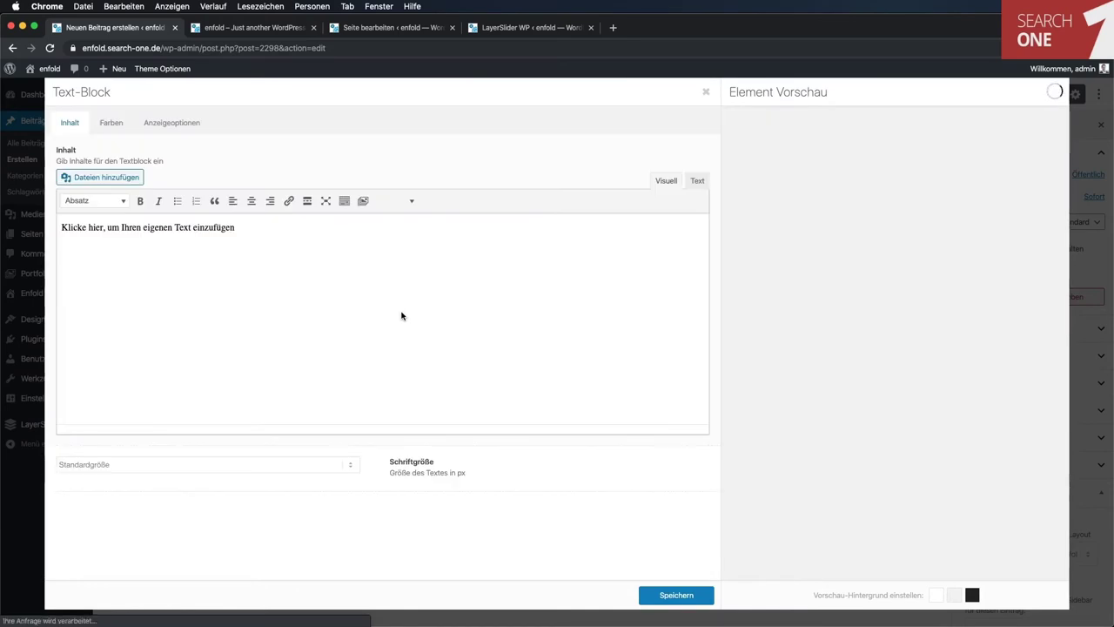
click(676, 594)
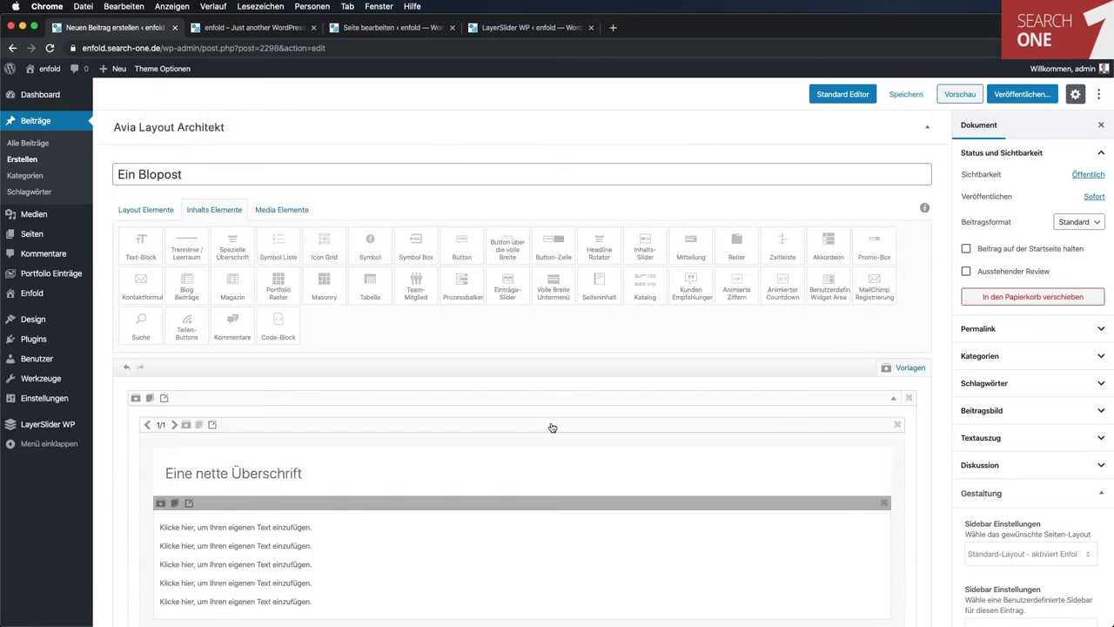
Step: Add an image element (Bild) below the text block in the 1/1 column
scroll(550, 426, down, 2)
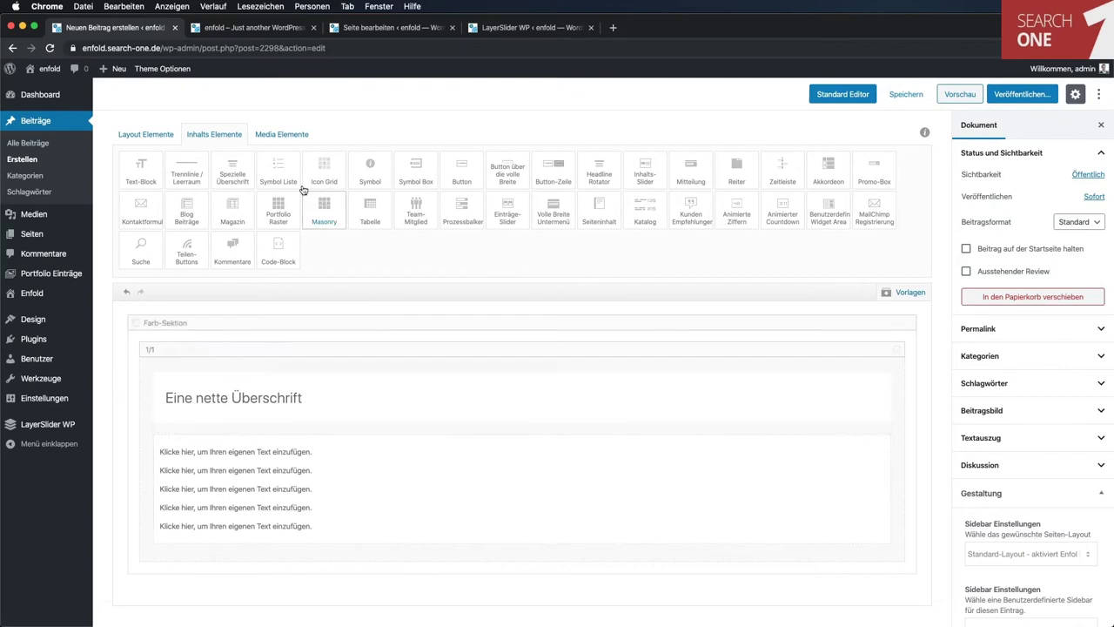
click(281, 135)
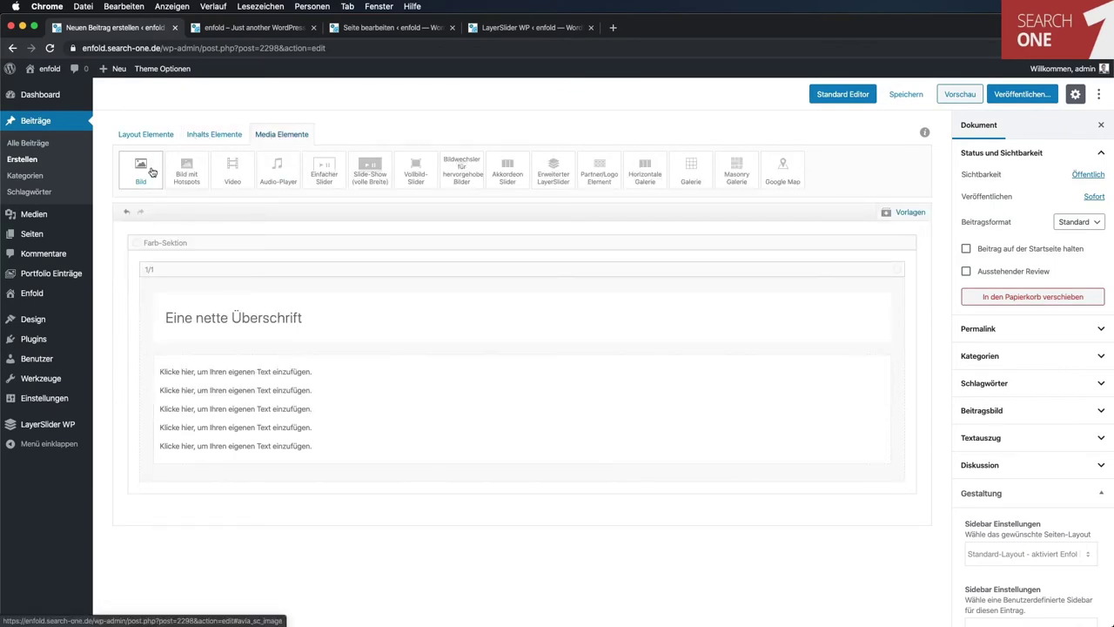
drag(150, 177, 191, 470)
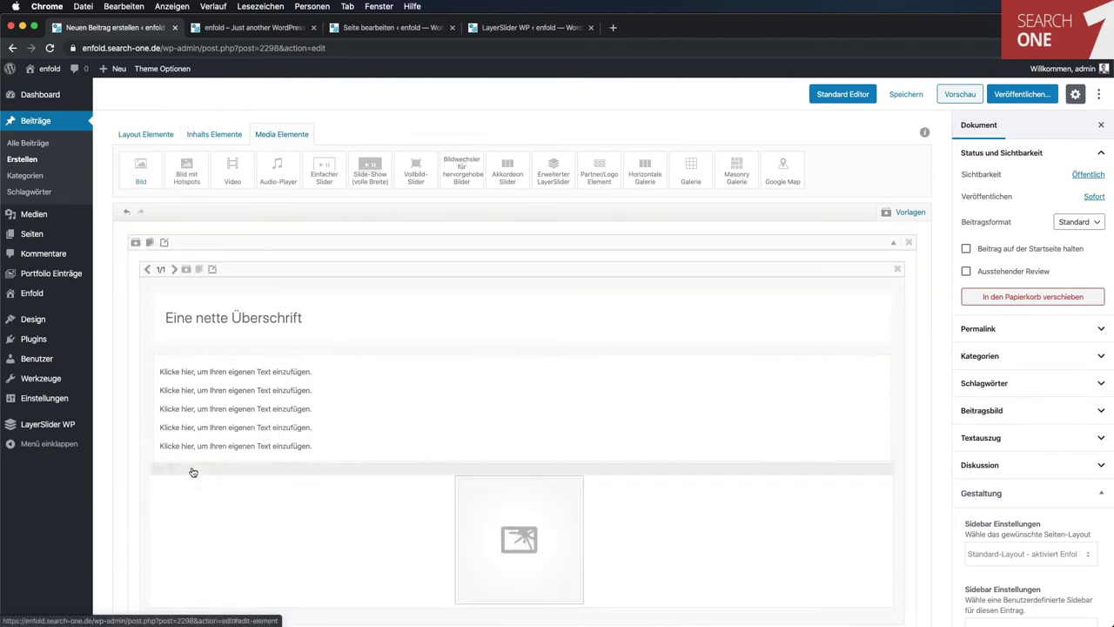
Step: Fill the image element with the media library's kayaker photo at full size (Vollständige Größe, 1000 × 667) and save the element
click(509, 499)
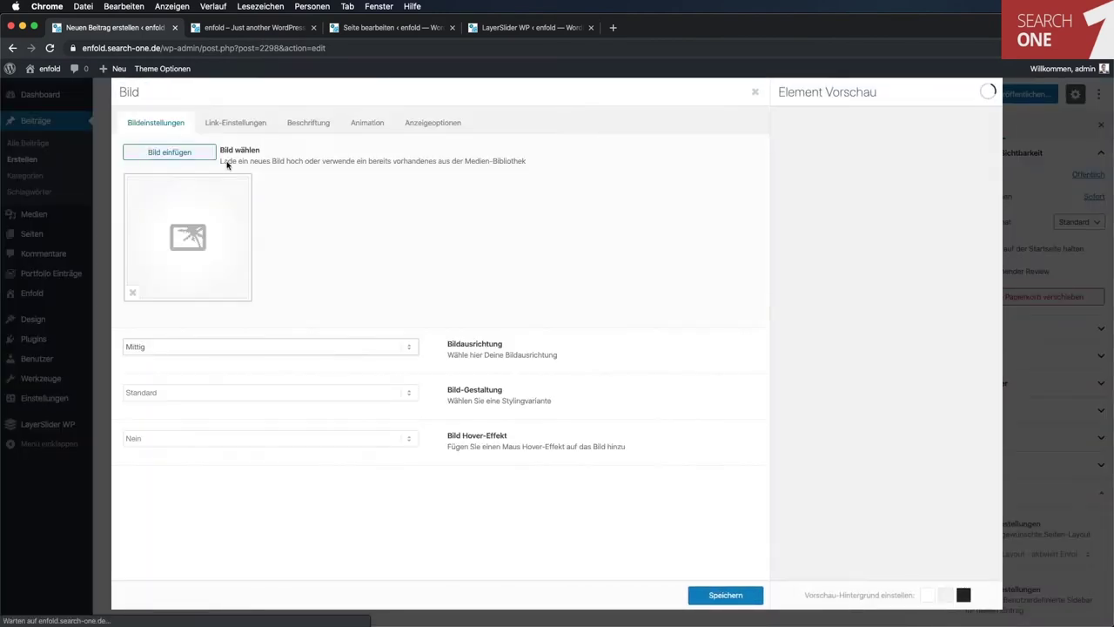
click(195, 211)
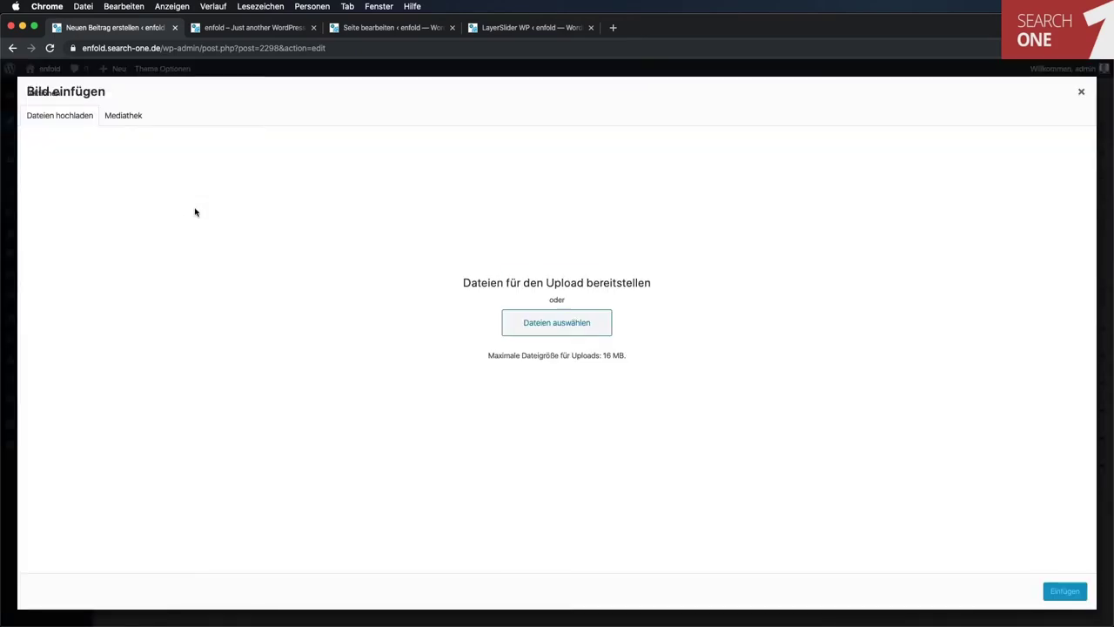
click(123, 116)
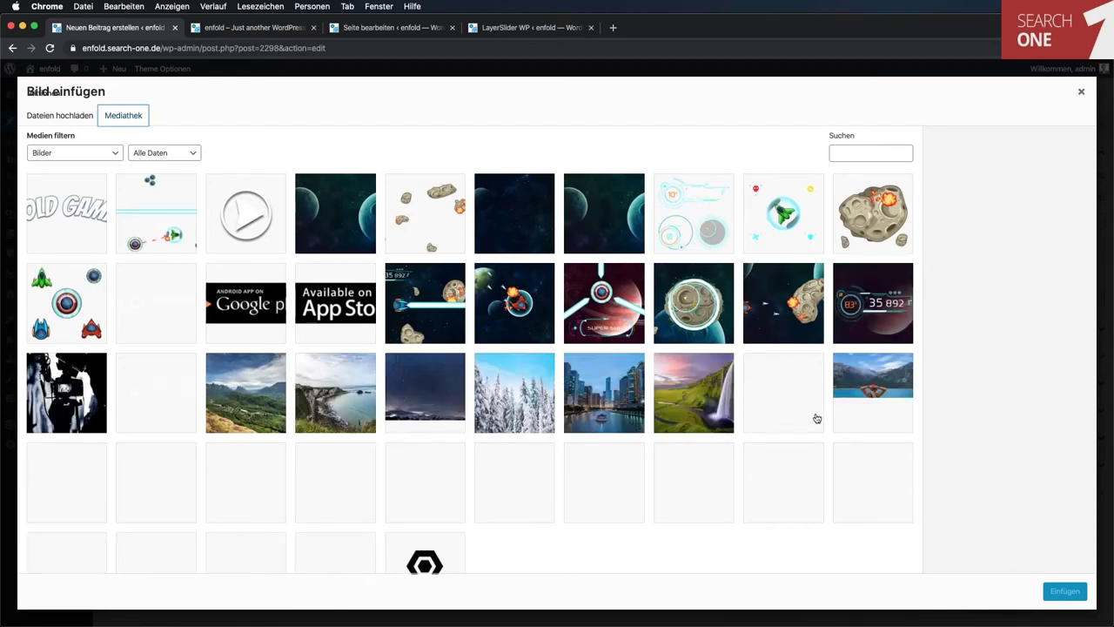
click(873, 392)
click(1030, 356)
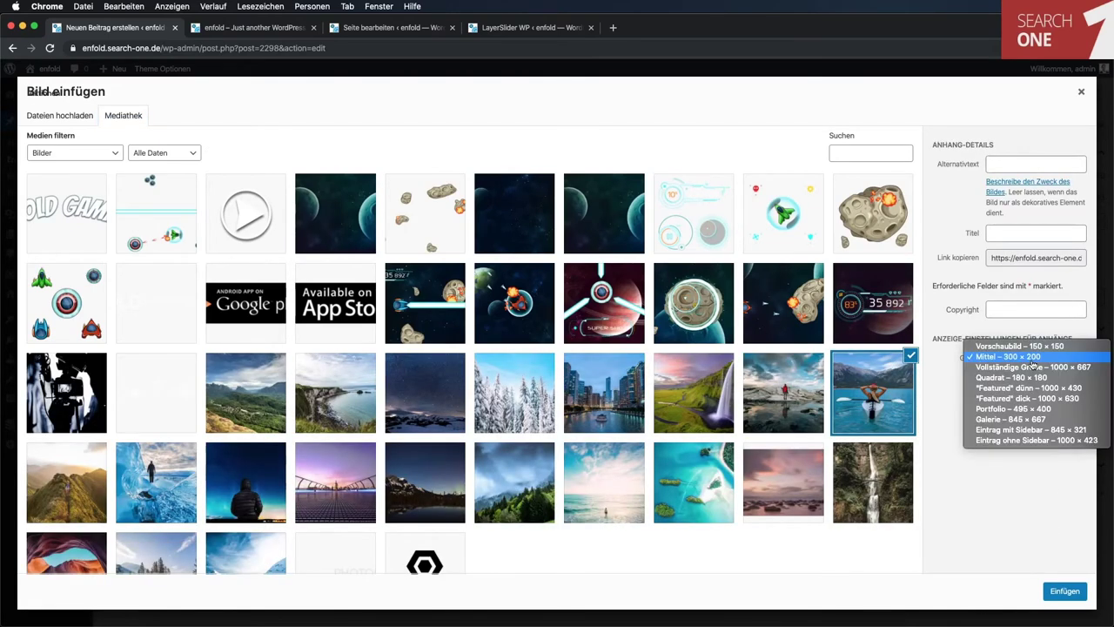
click(1034, 367)
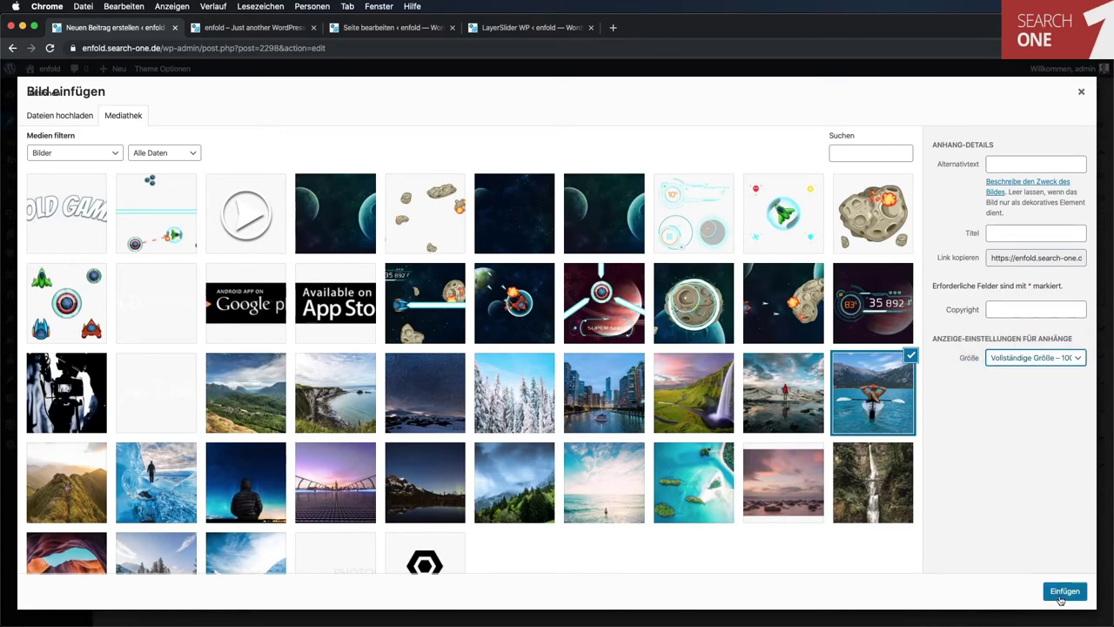
click(1064, 592)
click(744, 595)
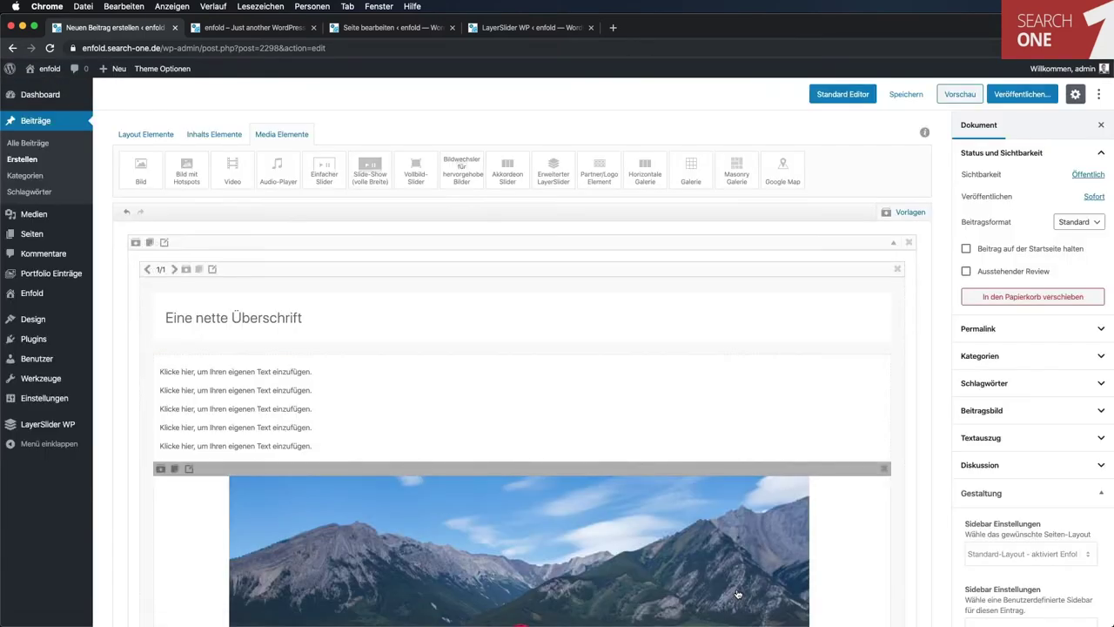
Step: Check the finished layout, save the "Ein Blopost" draft, and view the post's preview
scroll(630, 363, down, 6)
scroll(631, 427, up, 10)
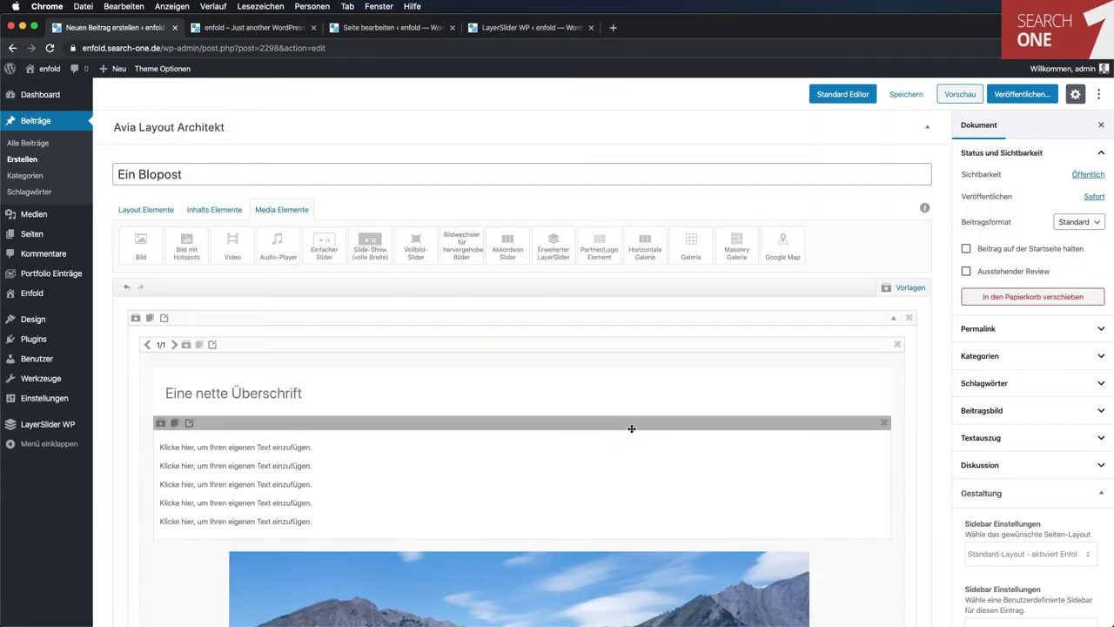
click(905, 94)
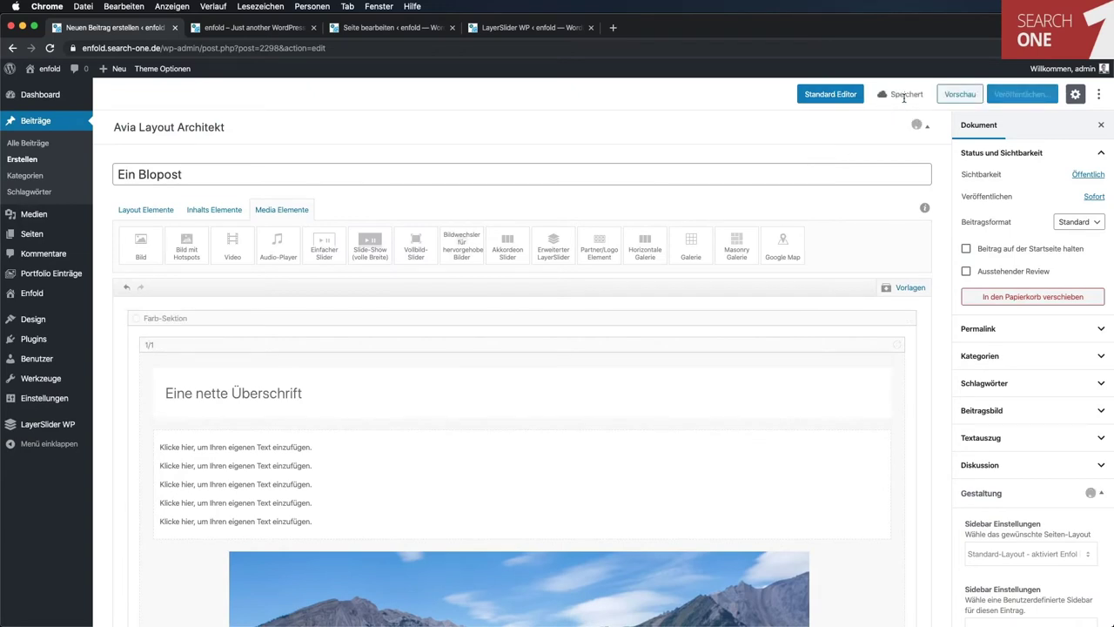
click(957, 94)
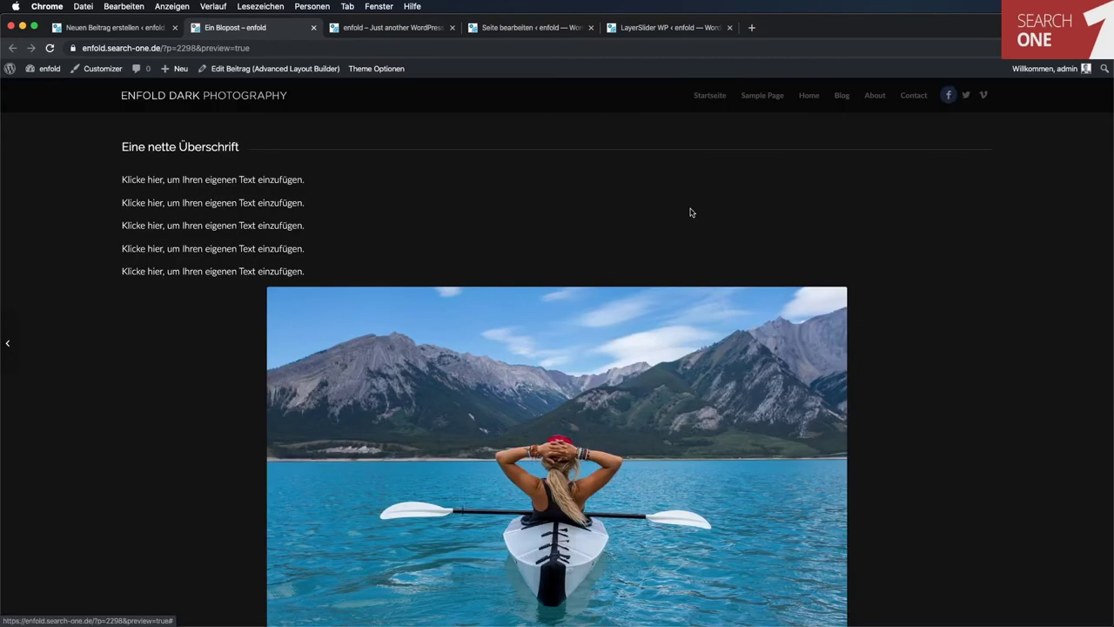
scroll(690, 213, down, 1)
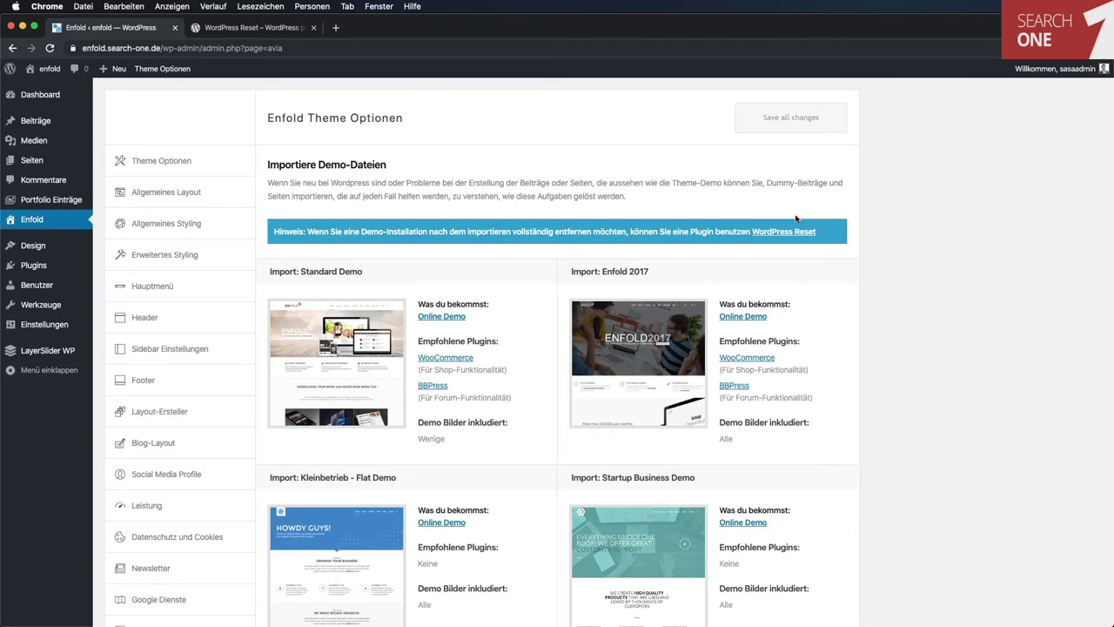
Step: Look at the WordPress Reset plugin page, return to the site's admin and activate the installed WordPress Reset plugin
click(291, 29)
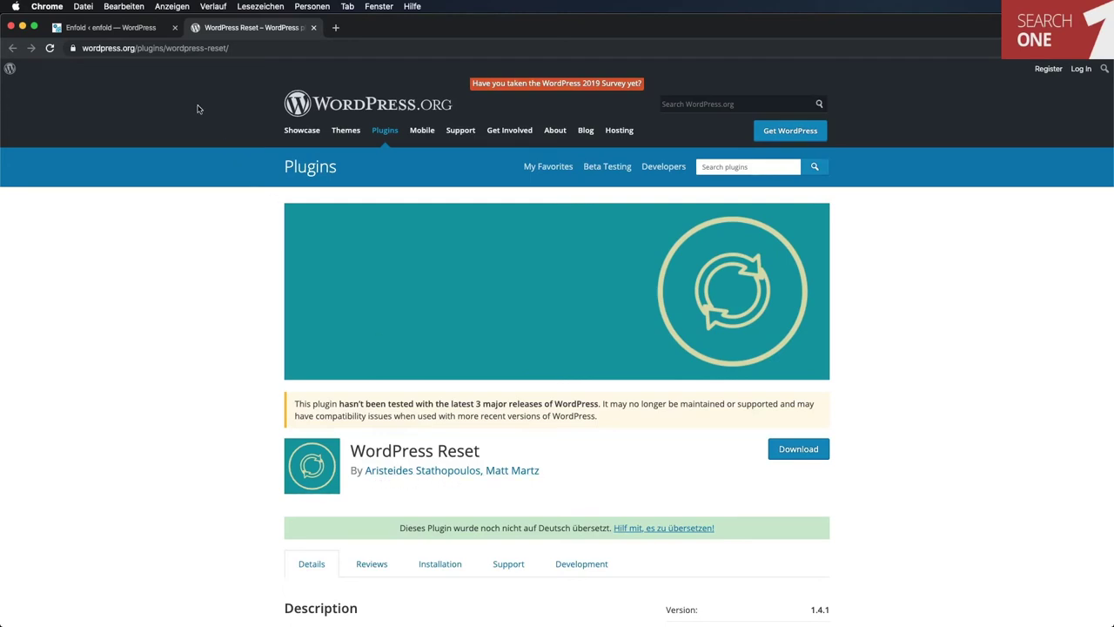
click(150, 33)
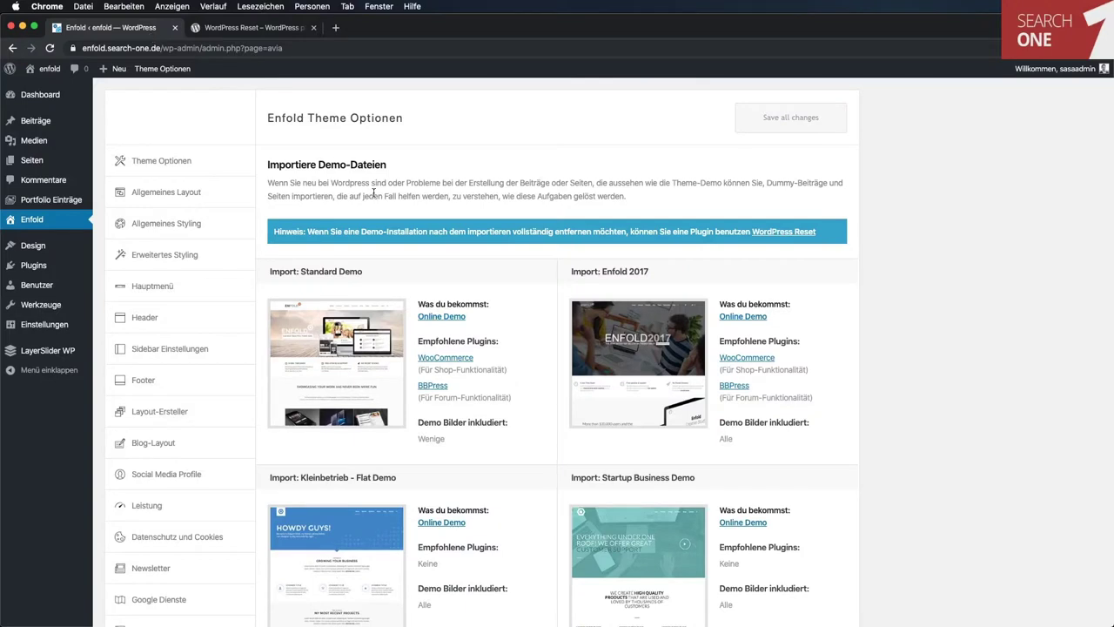
mouse_move(61, 268)
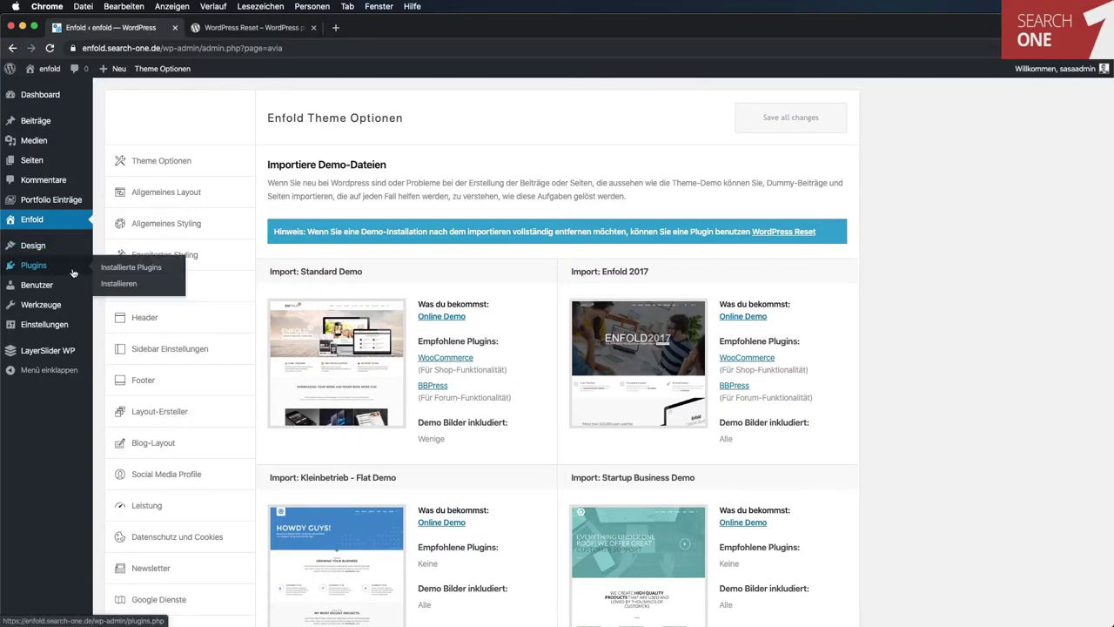
click(130, 270)
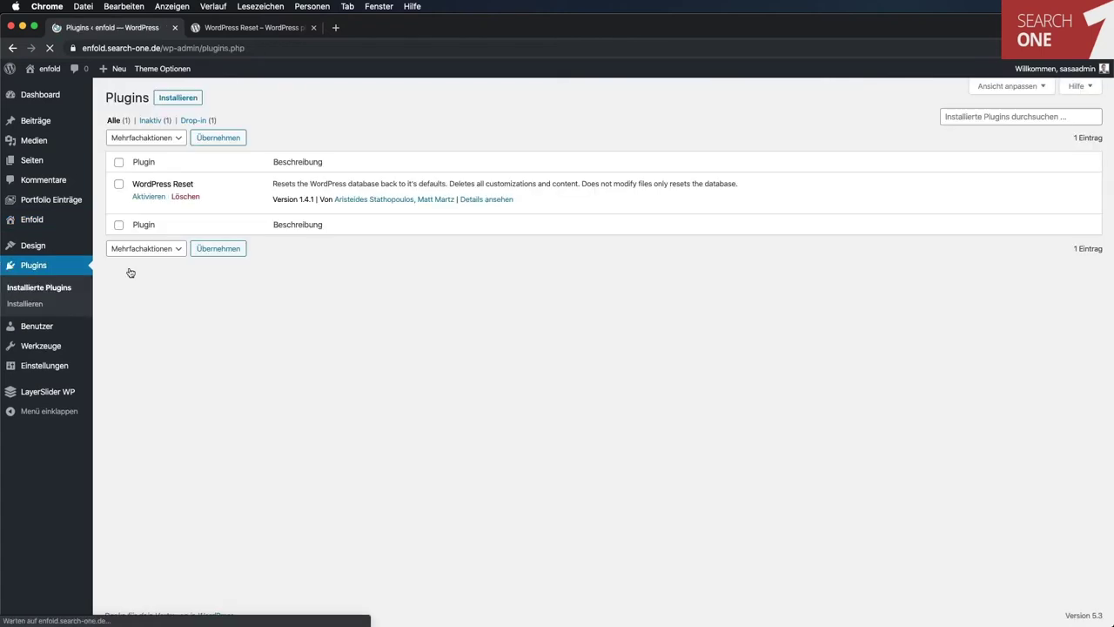
click(148, 196)
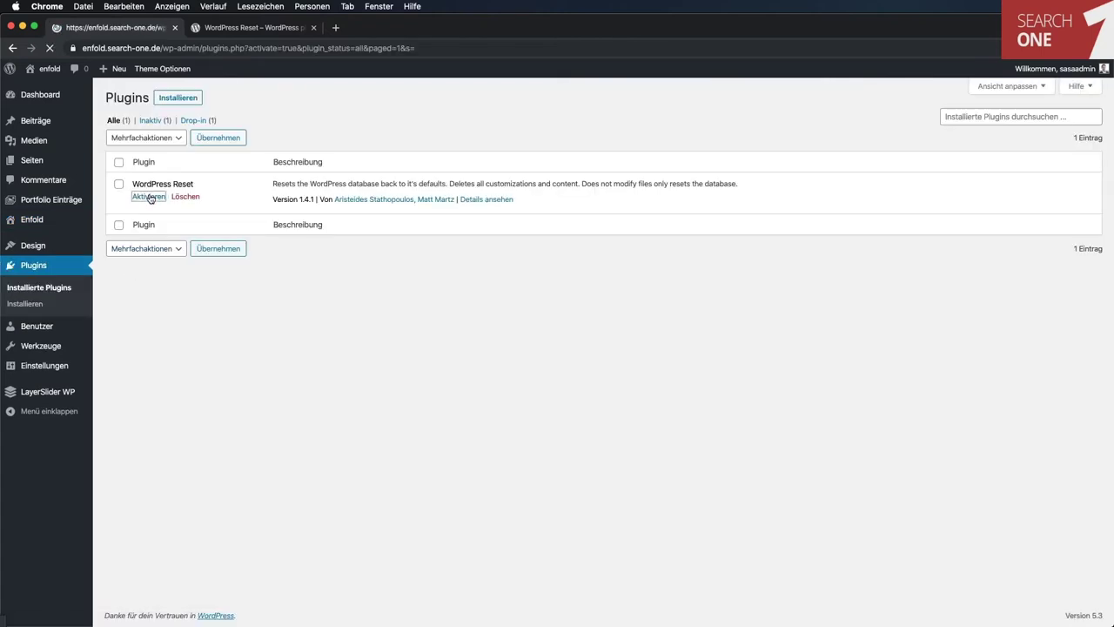
Step: Reset the WordPress site with the Reset Site tool, entering "reset" as confirmation and accepting the warning
mouse_move(48, 73)
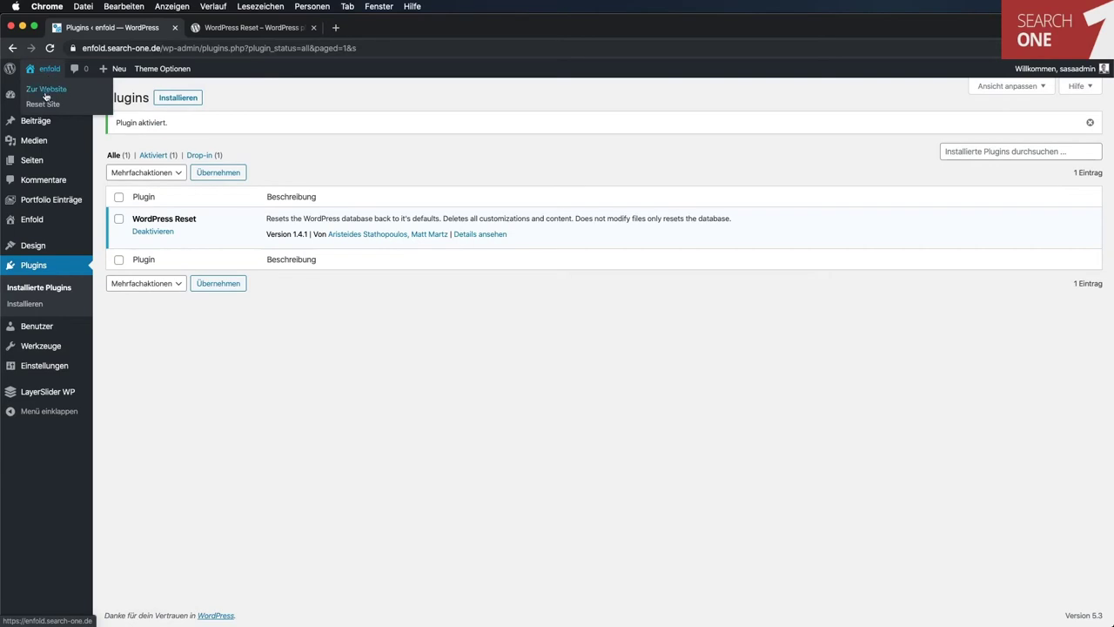
click(46, 104)
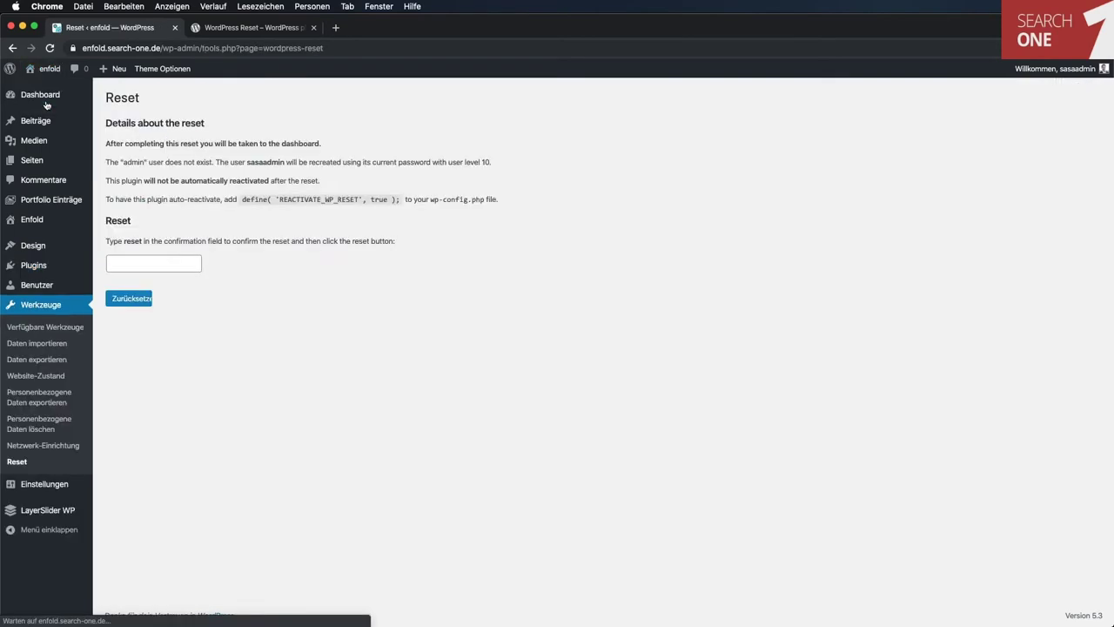
click(157, 262)
text(reset)
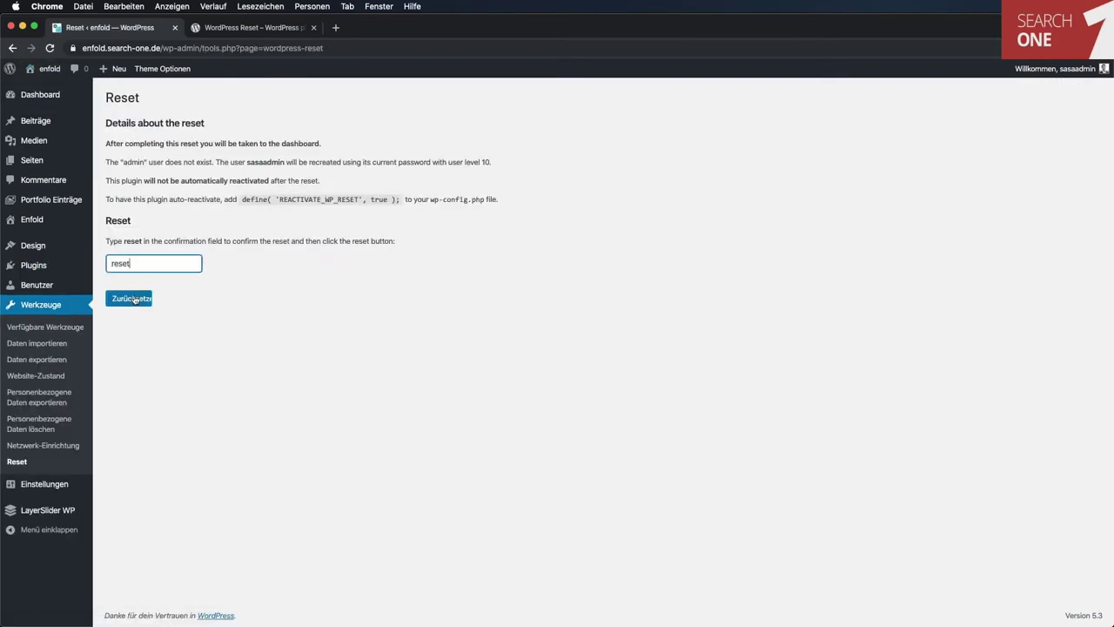
click(133, 298)
click(644, 127)
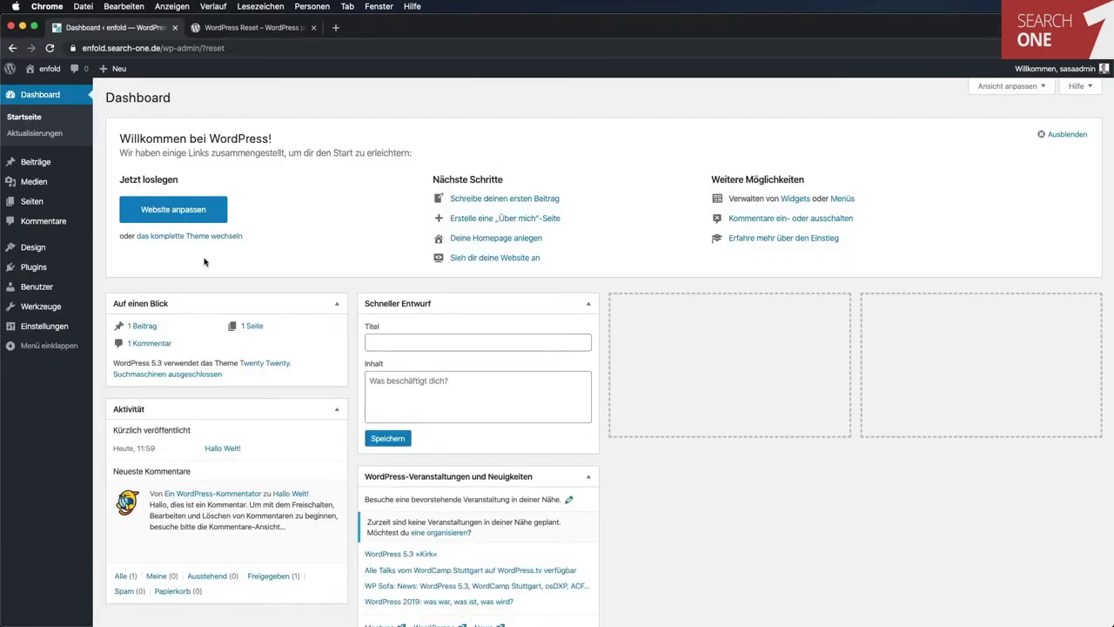
Step: Activate the Enfold theme and view the website's front page
click(49, 250)
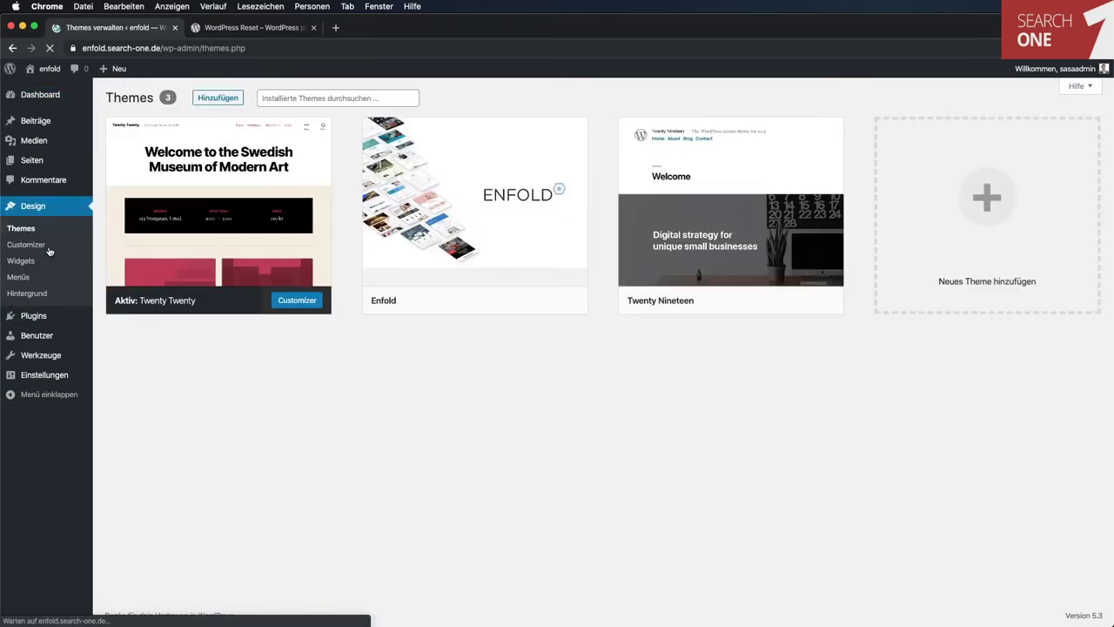
mouse_move(490, 227)
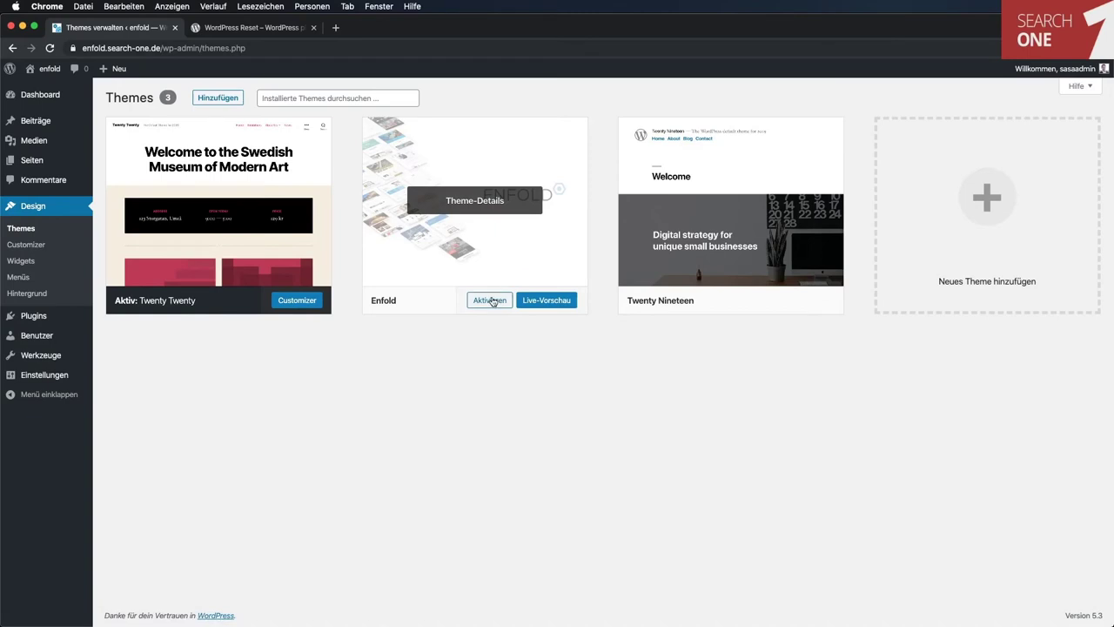
click(490, 300)
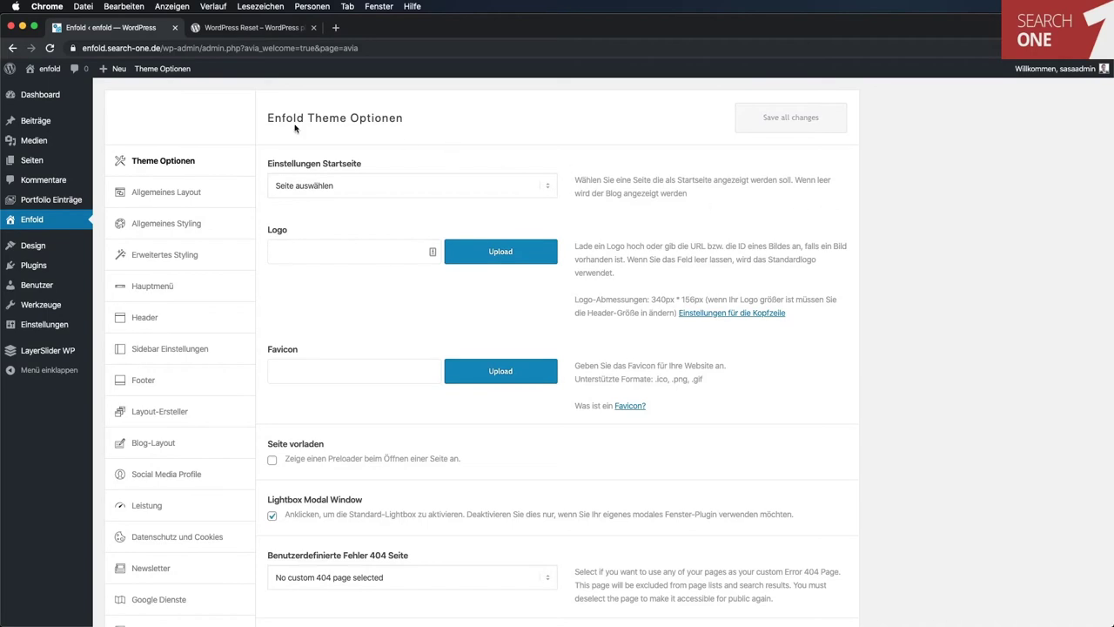
click(49, 81)
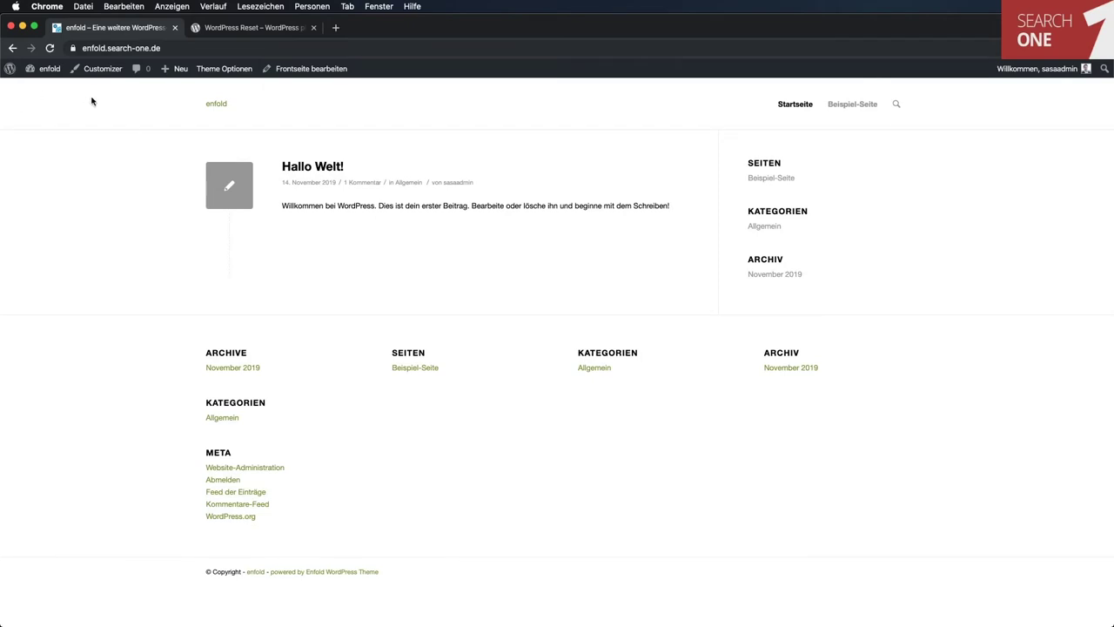
Step: Return to the dashboard and import the Standard Demo from Enfold's demo data, accepting that it overwrites the theme option settings
click(50, 71)
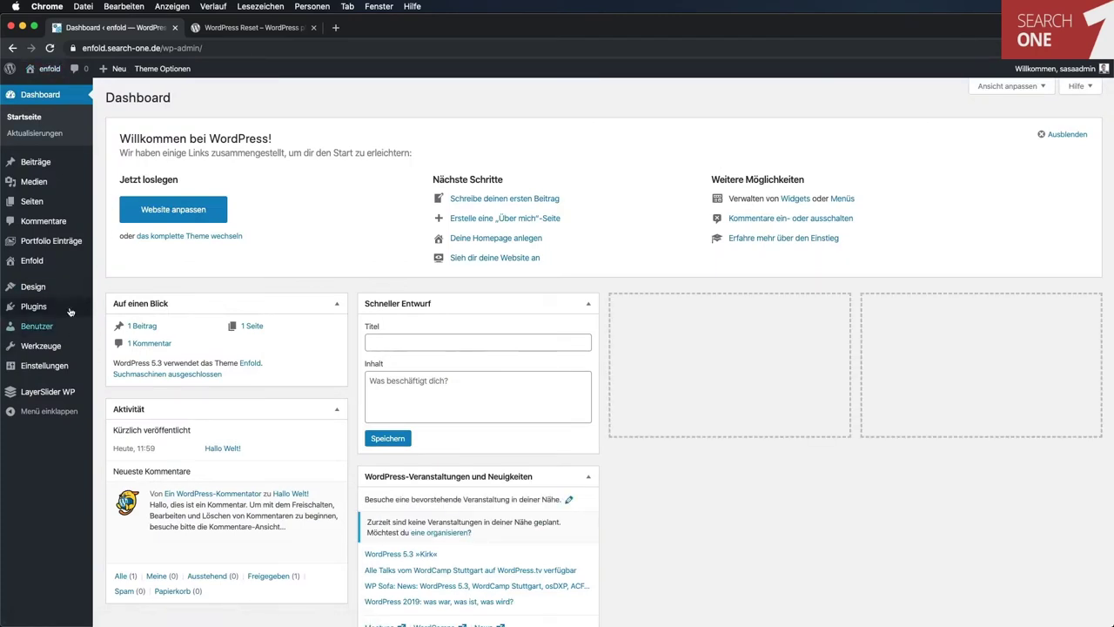
mouse_move(48, 290)
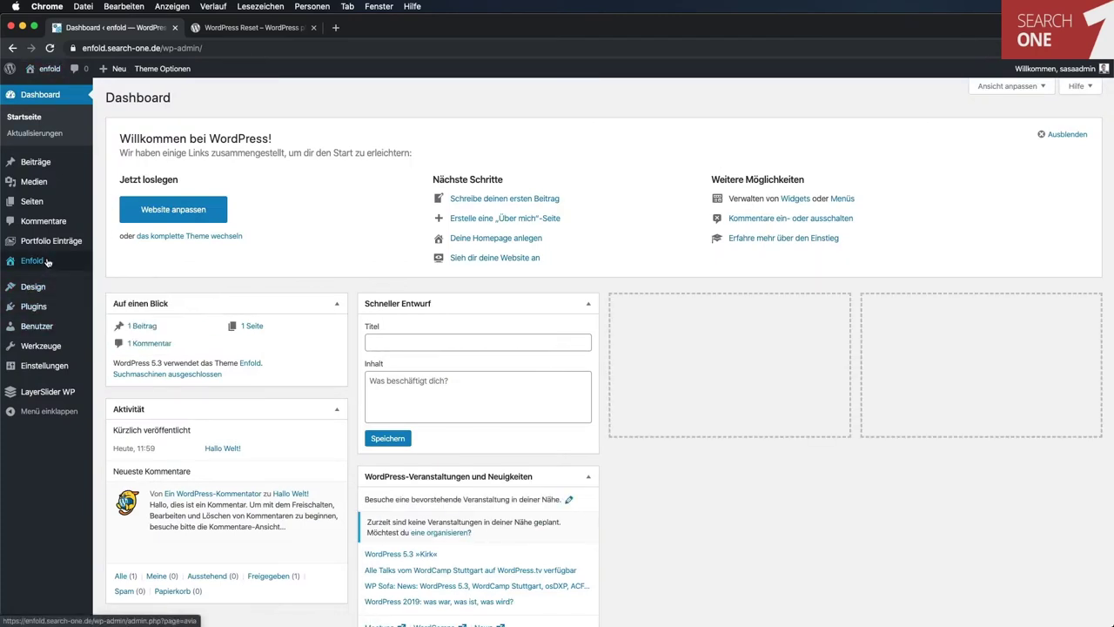
click(48, 262)
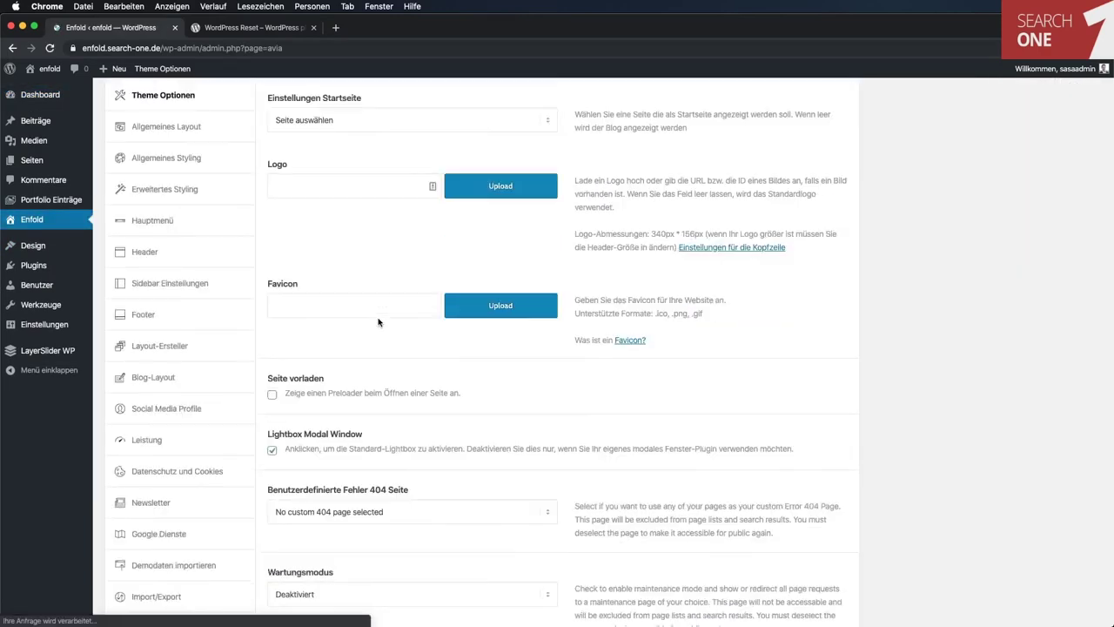
scroll(261, 305, down, 5)
click(174, 305)
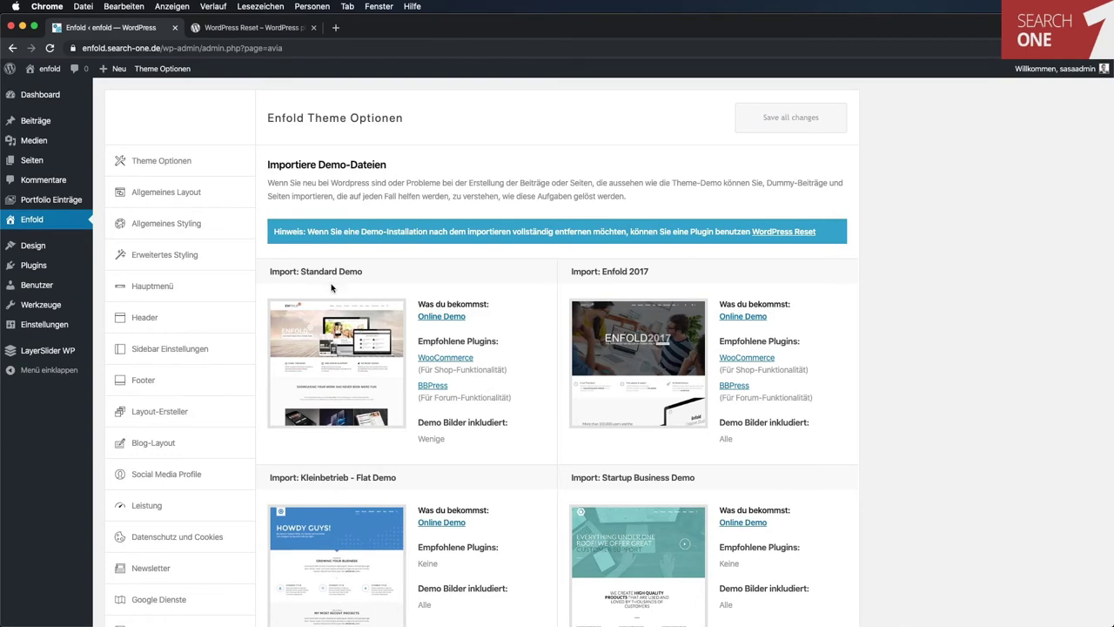
click(339, 356)
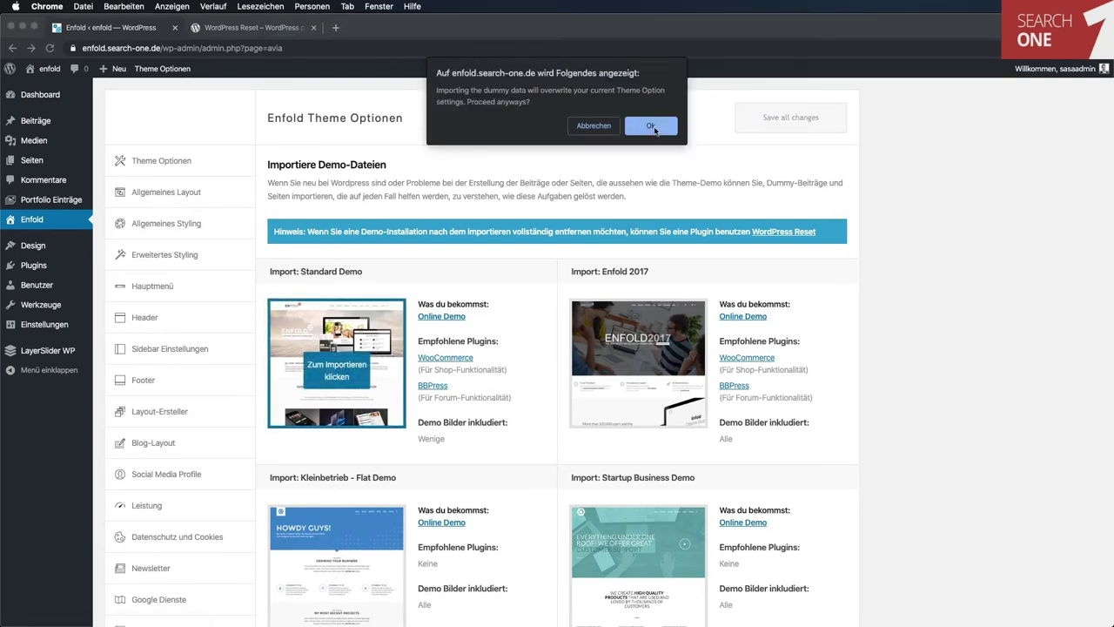
click(651, 122)
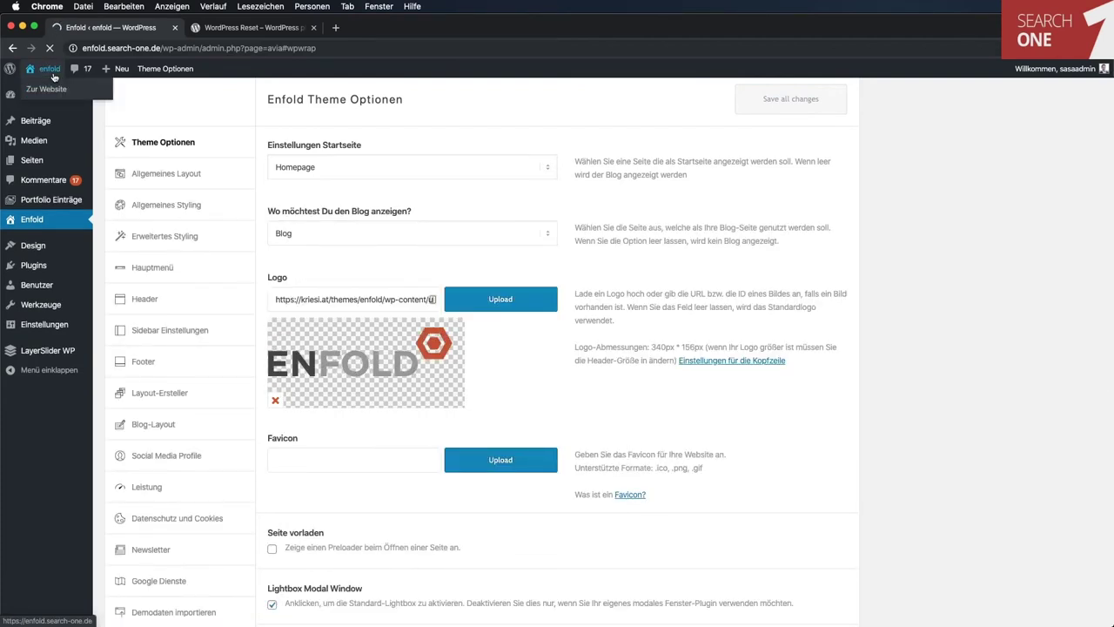
Step: View the website's front page with the imported Standard Demo and examine its slider and content sections
click(54, 77)
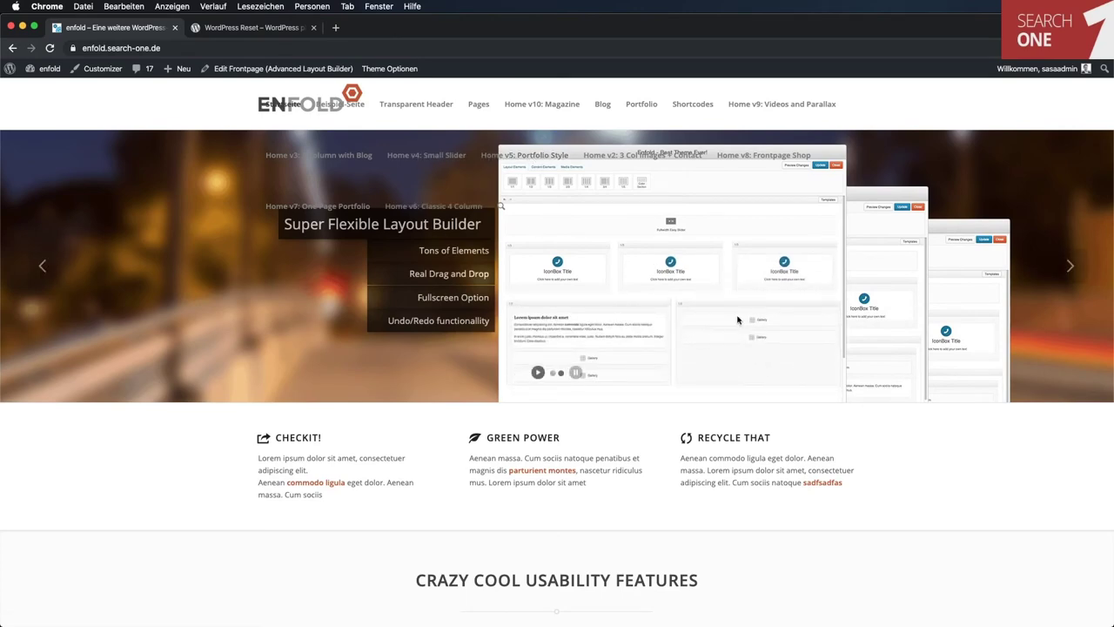
scroll(988, 452, down, 5)
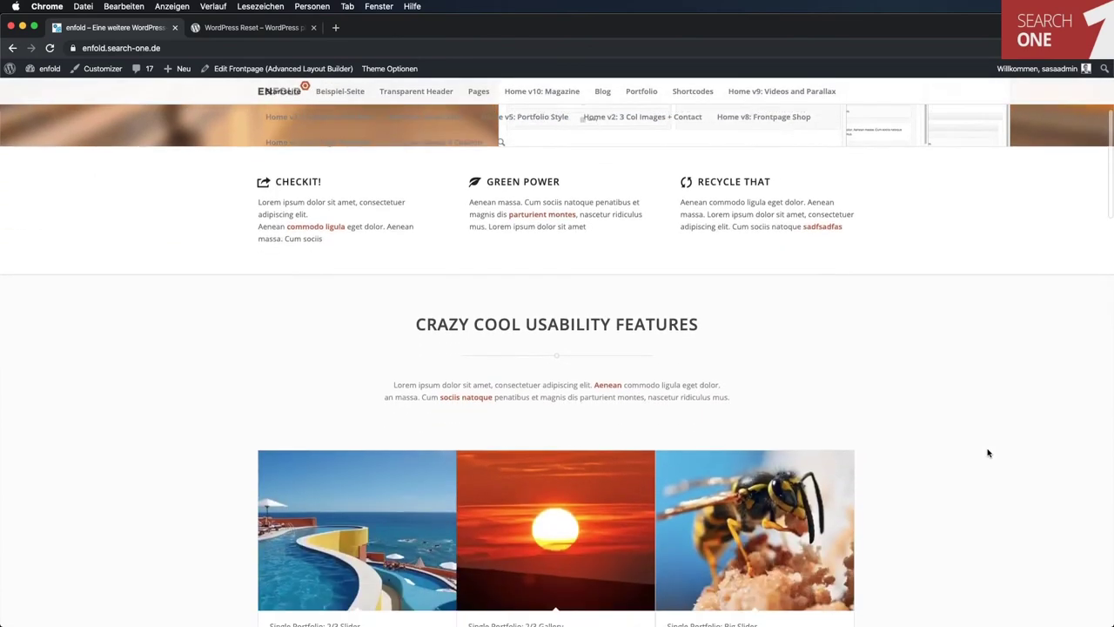
scroll(988, 452, down, 10)
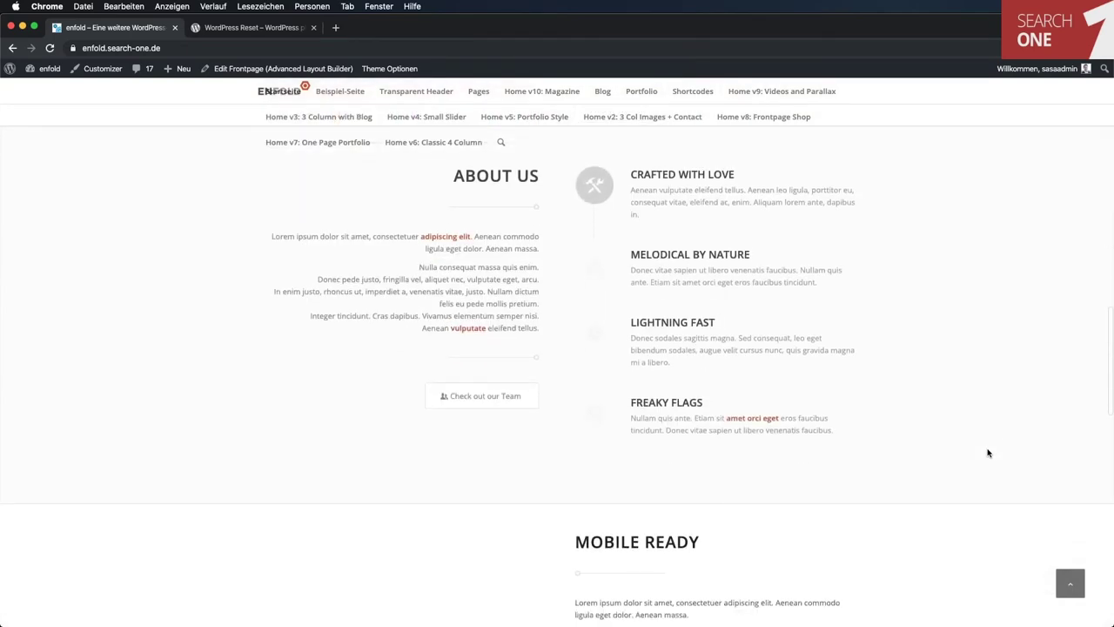
scroll(988, 453, up, 15)
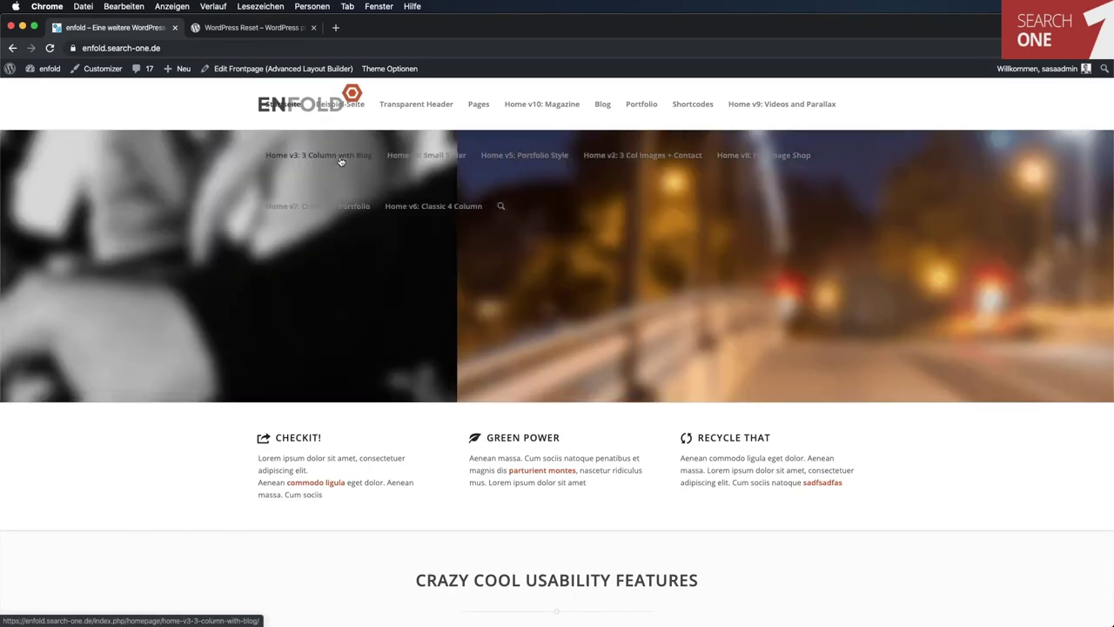
Step: Open the demo pages Home v3: 3 Column with Blog, Home v4: Small Slider and Home v5: Portfolio Style in separate browser tabs
super+click(340, 161)
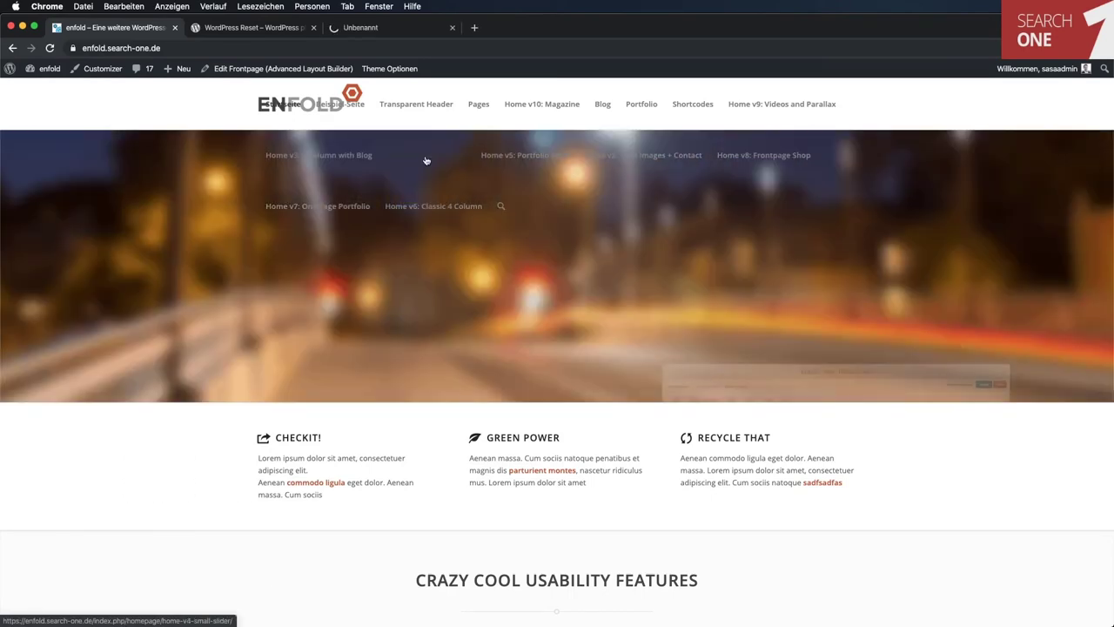
super+click(426, 158)
super+click(537, 156)
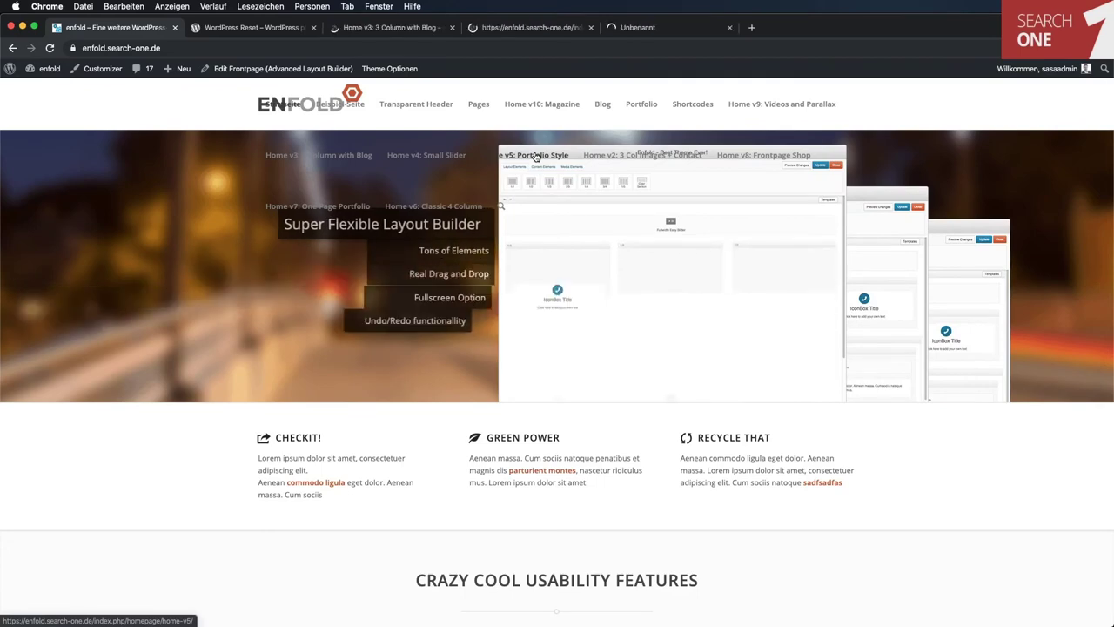
Step: Examine the layouts of the Home v3, Home v4 and Home v5 demo pages one after another
click(421, 29)
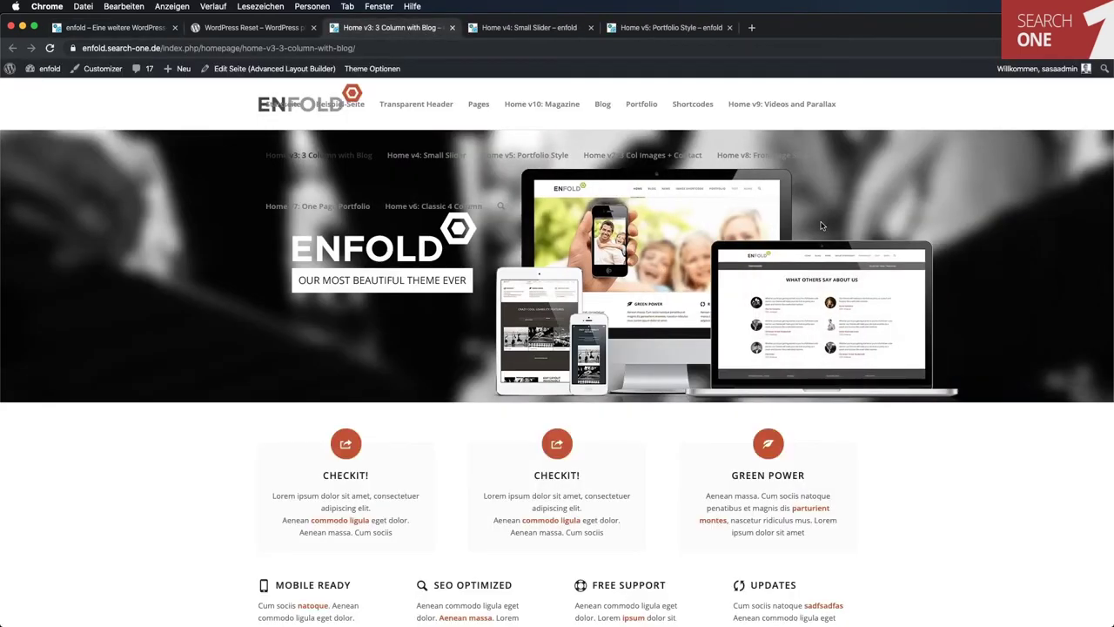
scroll(821, 224, down, 5)
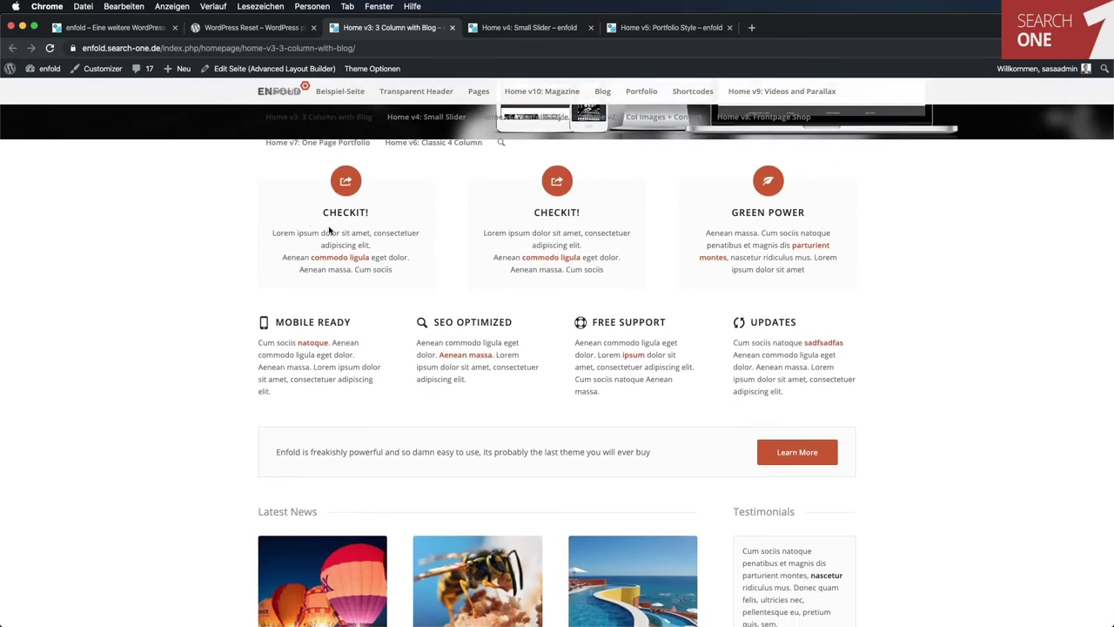
scroll(819, 347, down, 7)
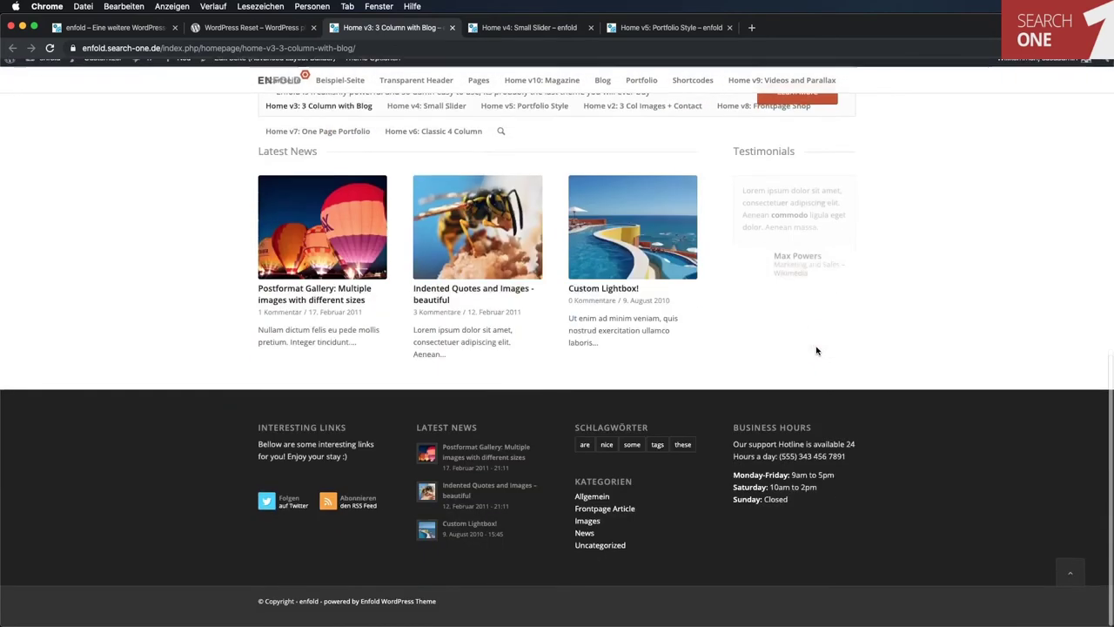
click(532, 28)
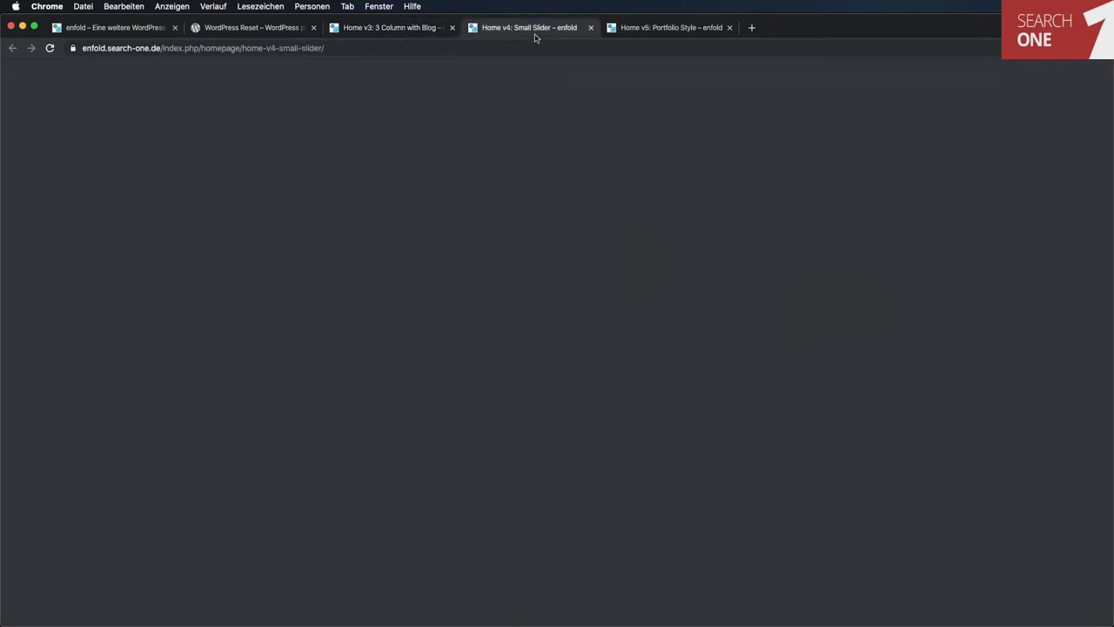
scroll(888, 190, down, 12)
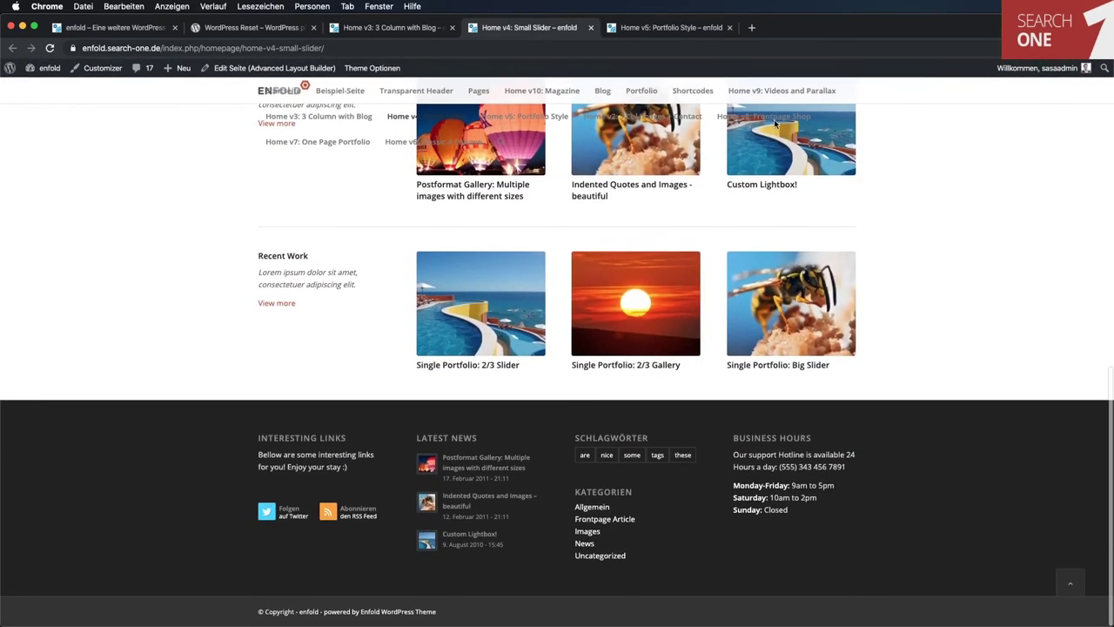
click(655, 32)
scroll(926, 195, down, 5)
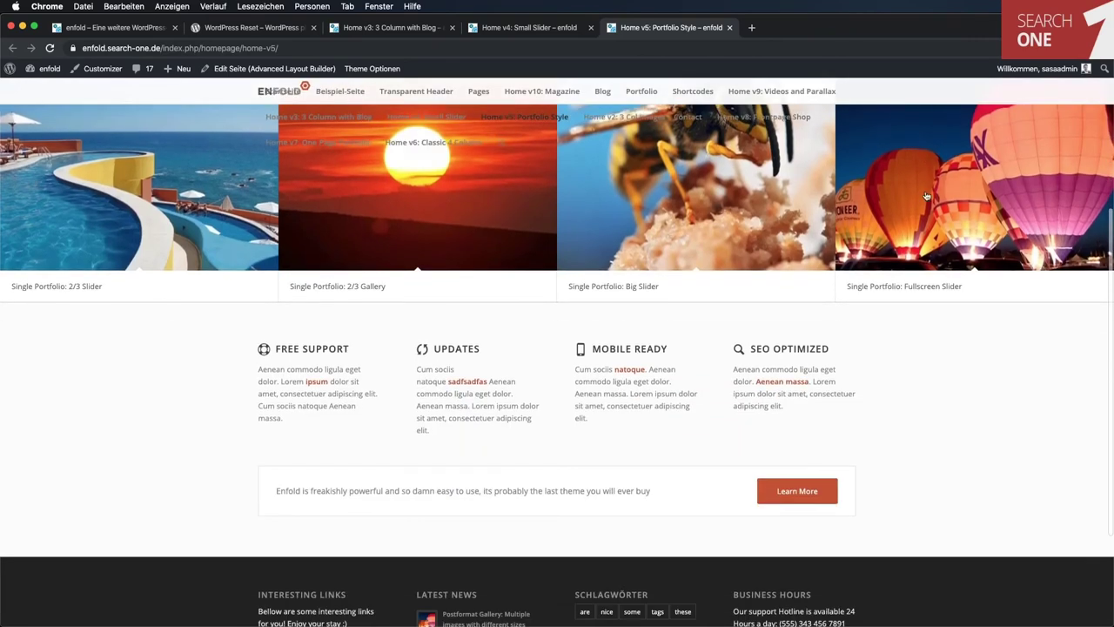
scroll(856, 194, up, 5)
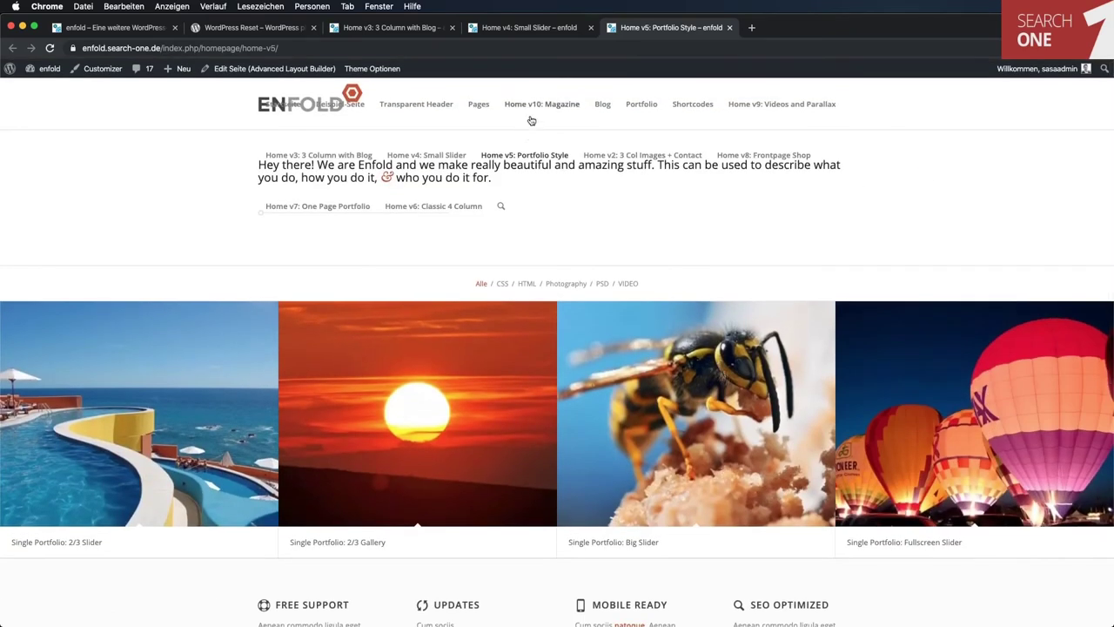
Step: View the demo's Masonry Blog page and look through its post tiles
mouse_move(644, 107)
mouse_move(609, 107)
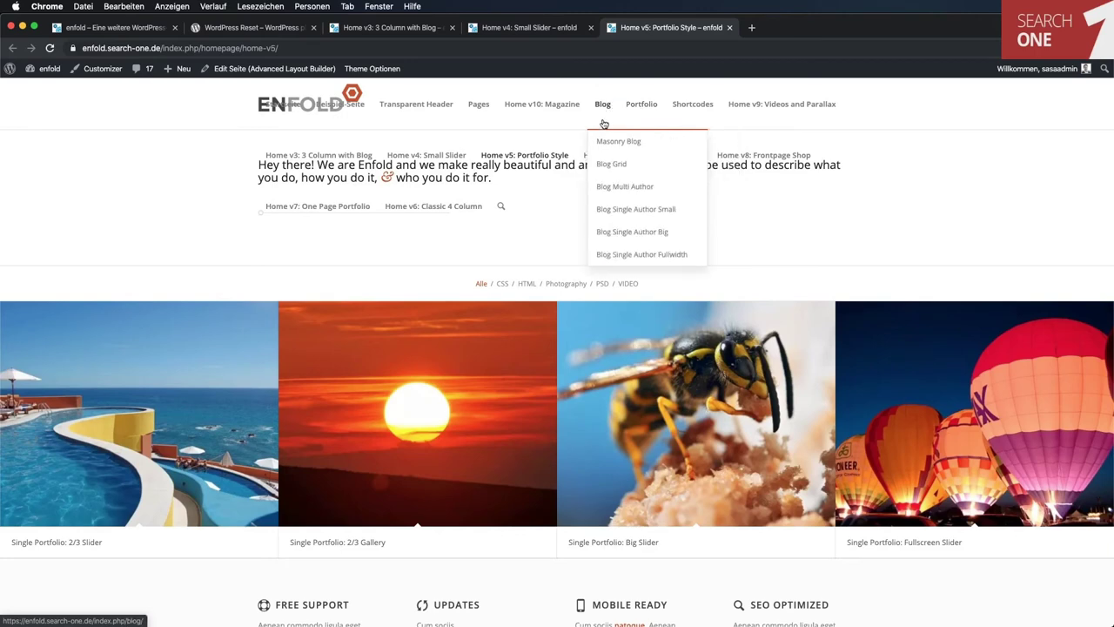
click(623, 142)
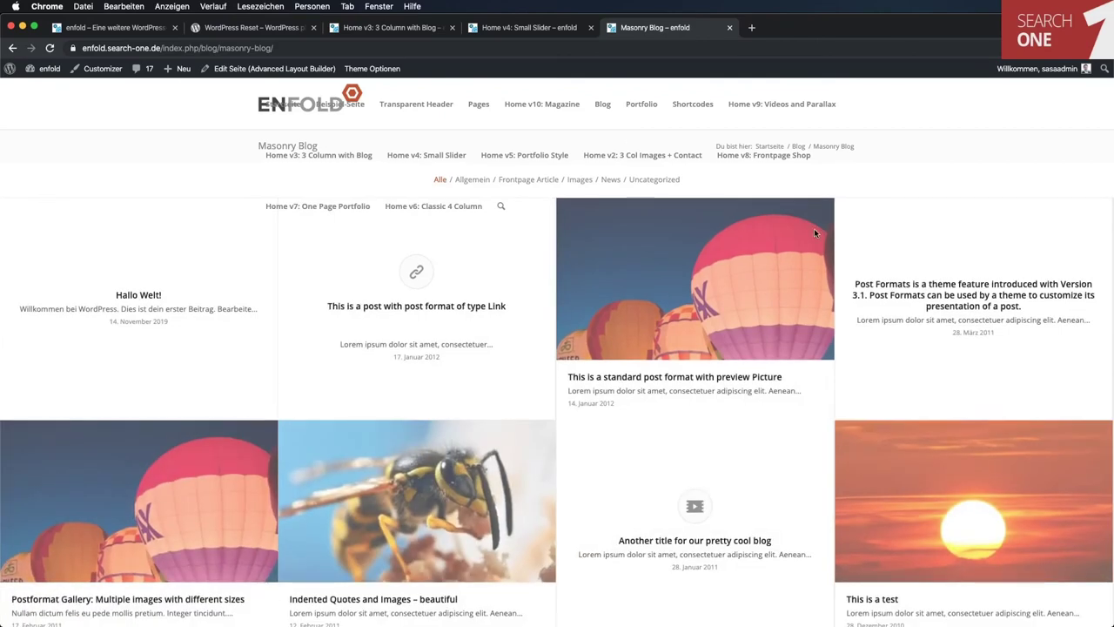
scroll(870, 295, down, 5)
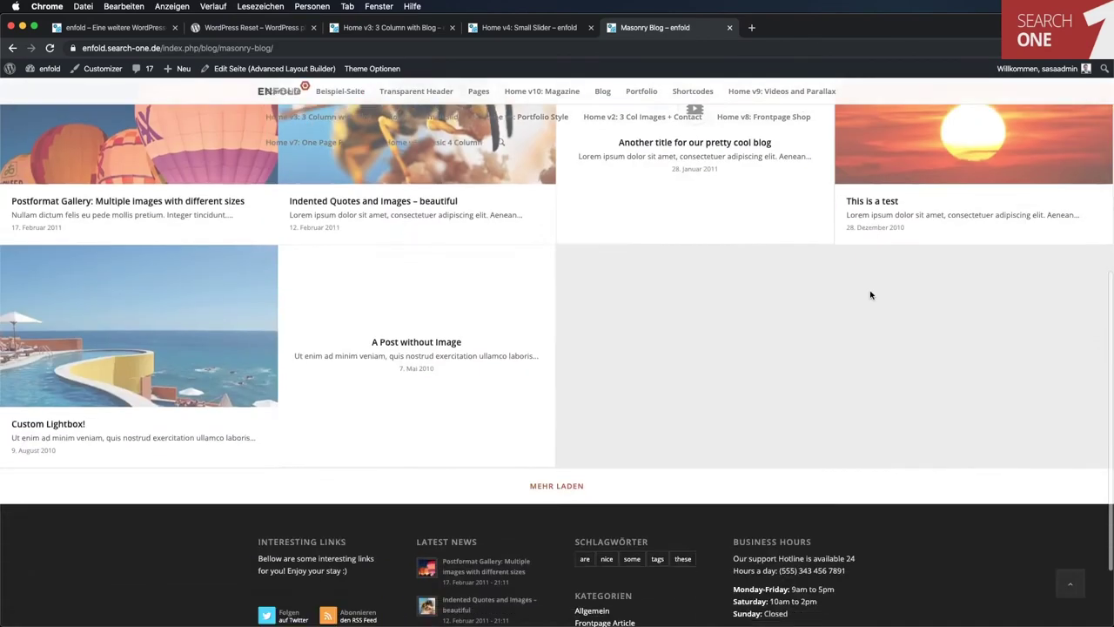
Step: View the demo's Gallery shortcode page and browse through its gallery images in the lightbox
scroll(871, 295, up, 5)
mouse_move(692, 104)
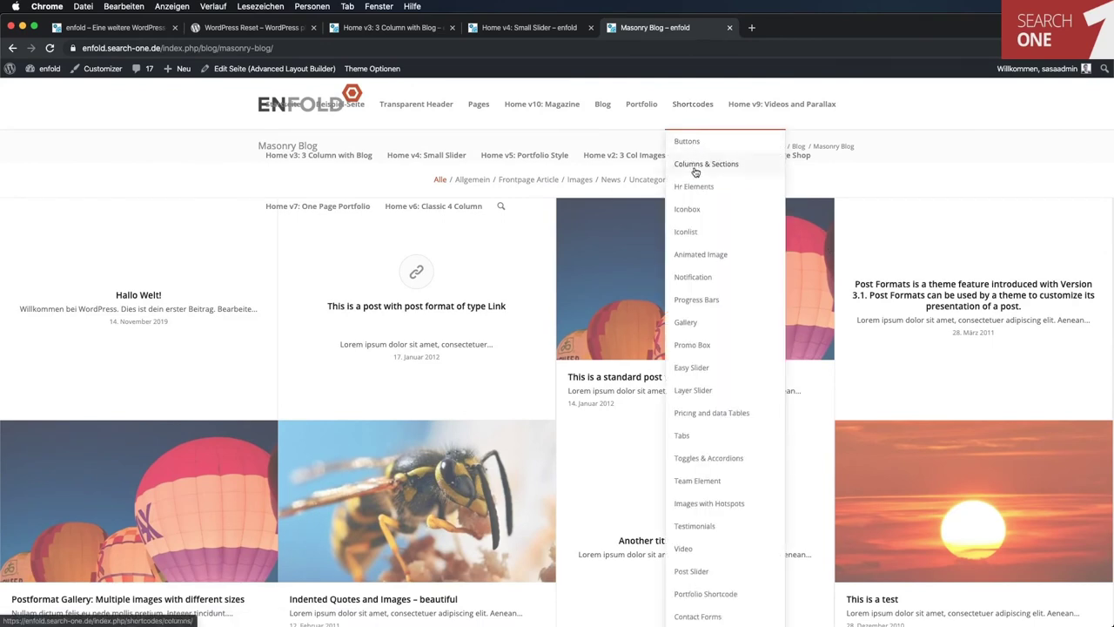
click(687, 324)
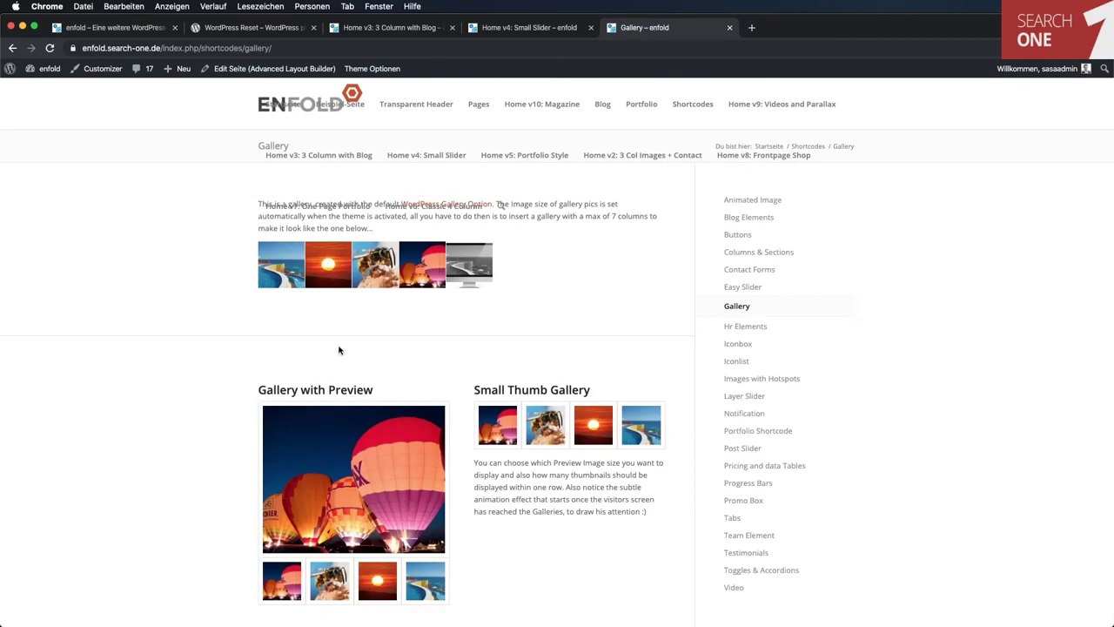
click(283, 255)
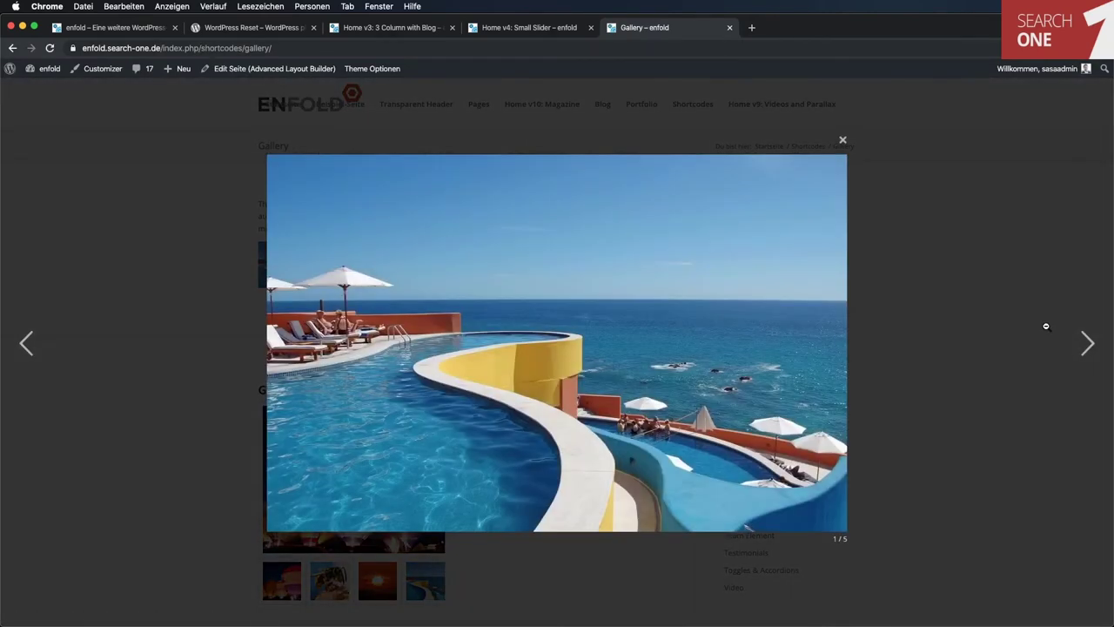
click(1067, 357)
click(1067, 356)
click(1067, 357)
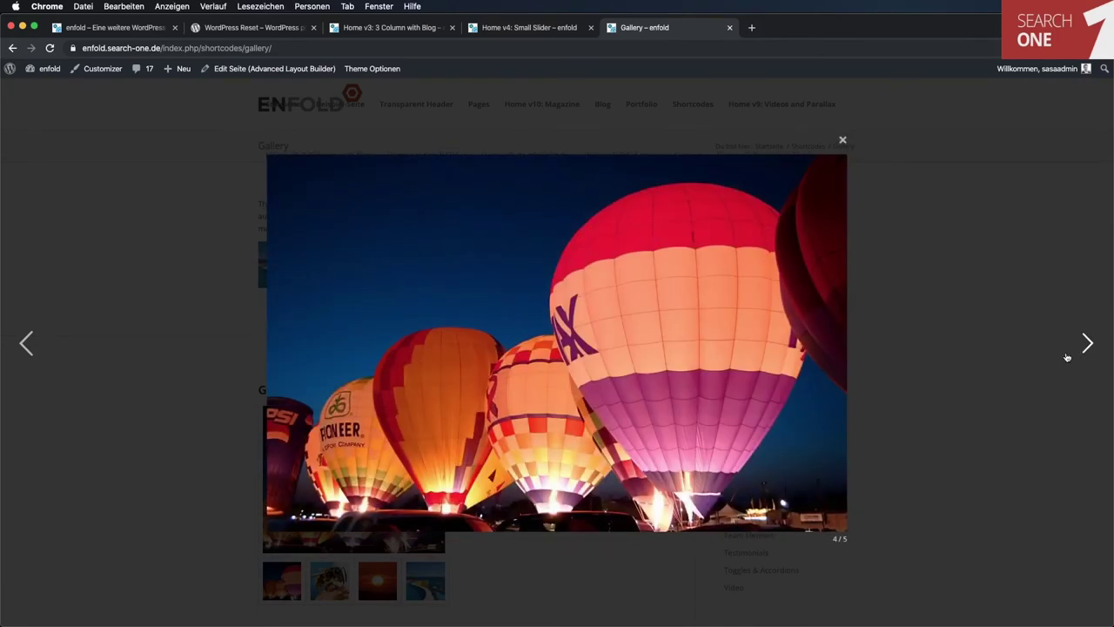
click(1067, 357)
click(945, 288)
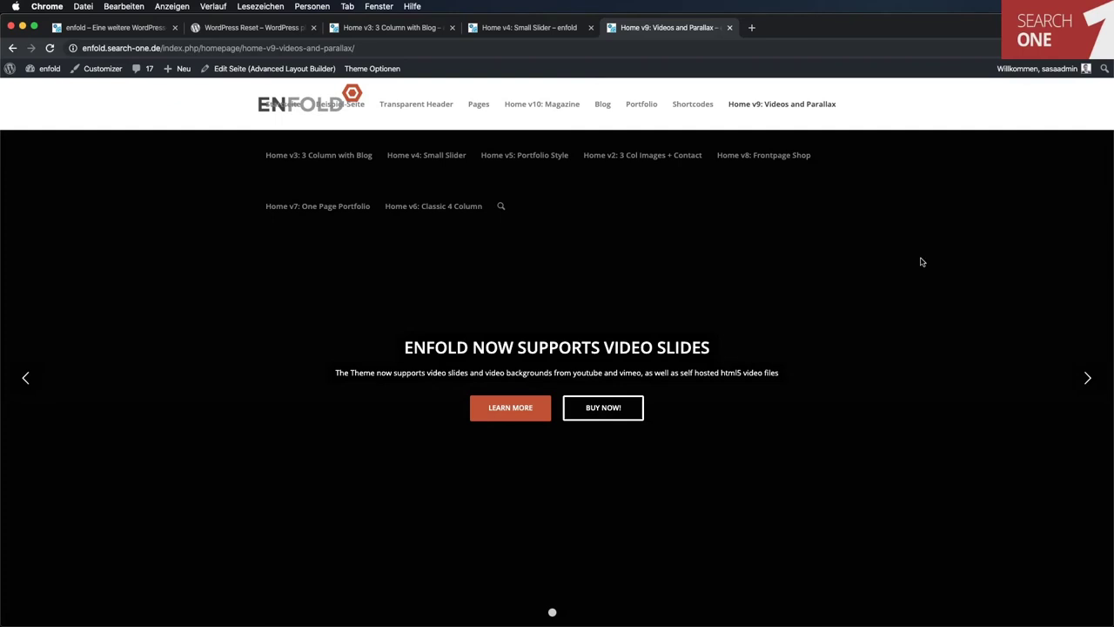
Step: Examine the Home v9: Videos and Parallax demo page, including its video slider and the sections below
scroll(898, 310, down, 3)
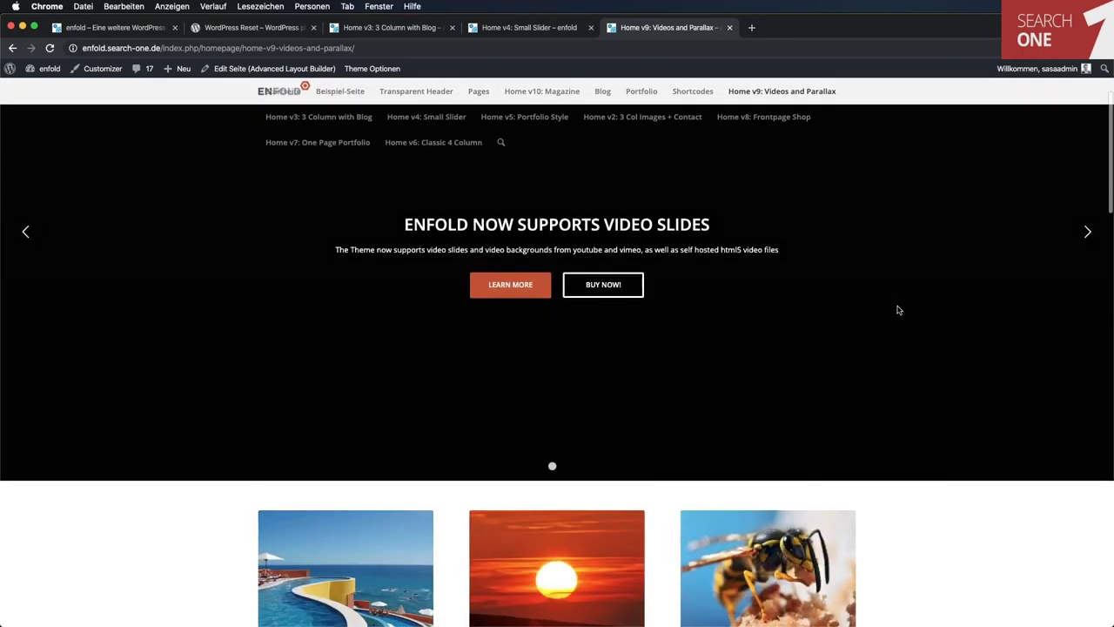
scroll(898, 310, up, 3)
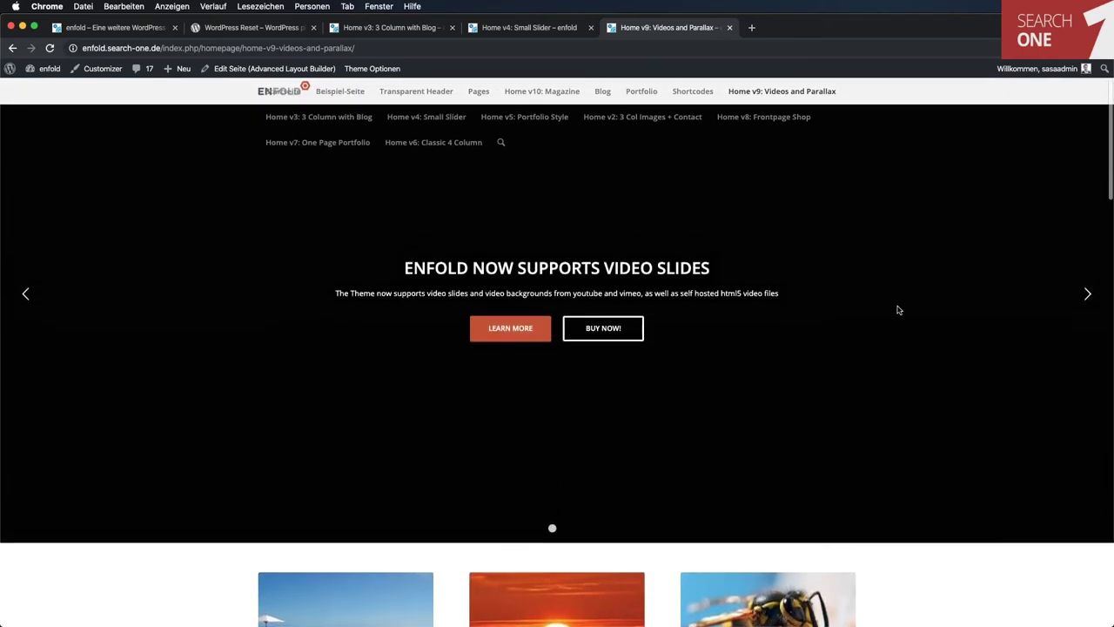
scroll(914, 304, down, 3)
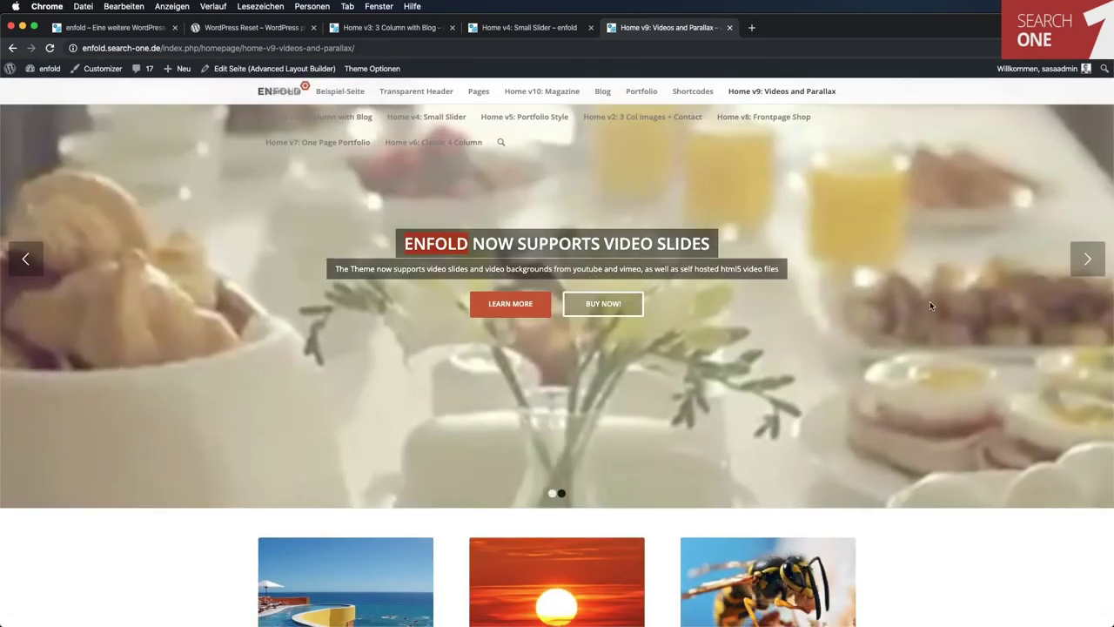
scroll(930, 301, up, 3)
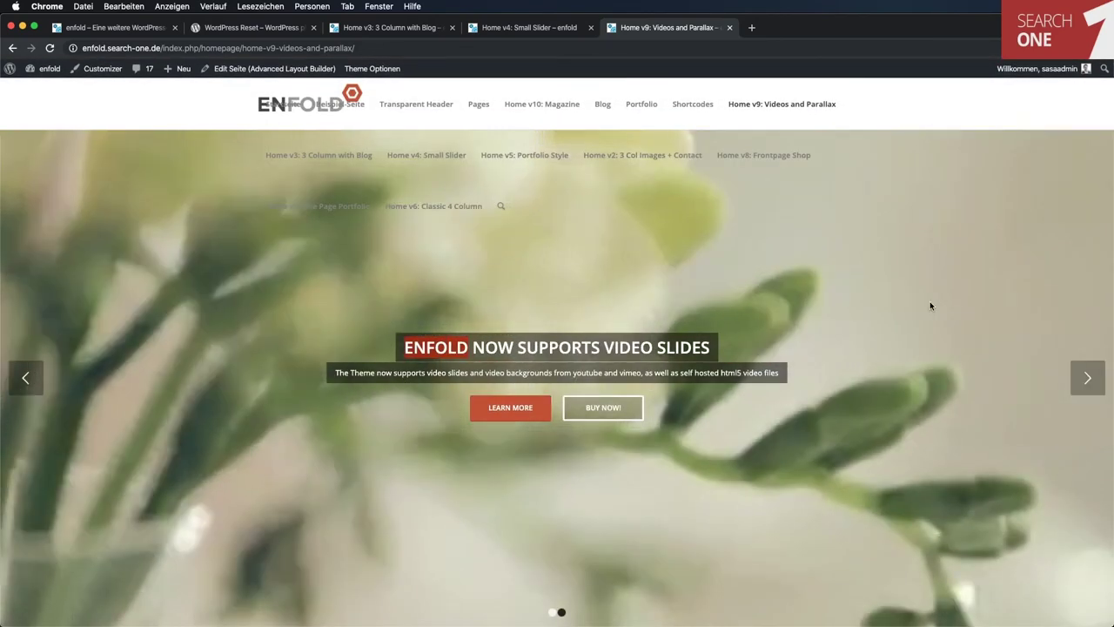
scroll(929, 305, down, 5)
scroll(930, 305, down, 2)
scroll(930, 305, up, 8)
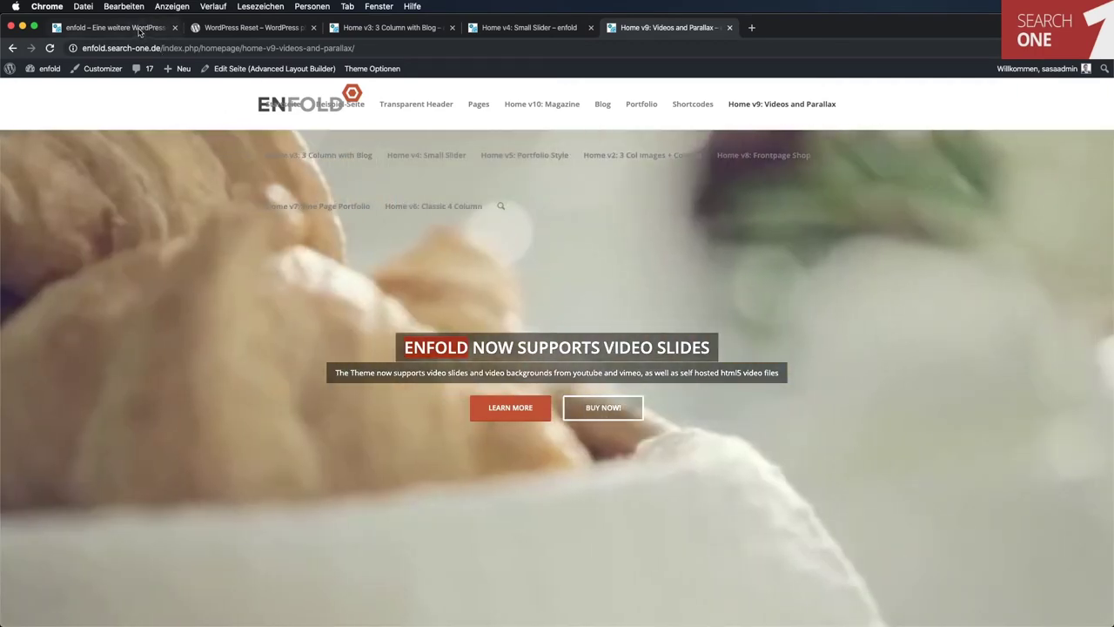
Step: Go to the site's admin dashboard and review the lists of imported demo pages and blog posts
click(139, 32)
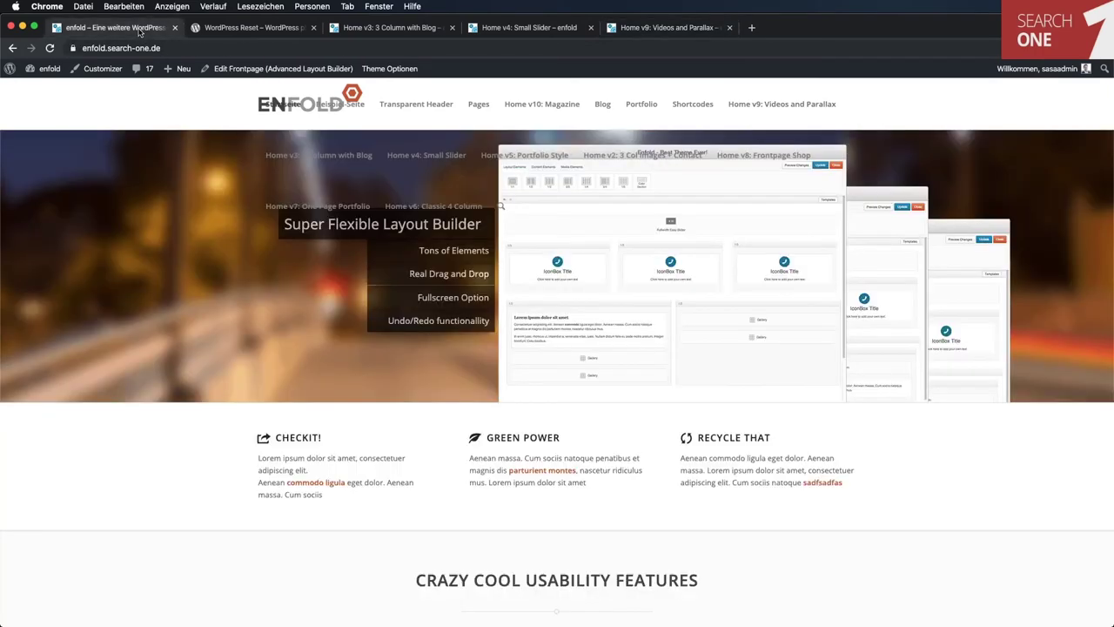
click(54, 73)
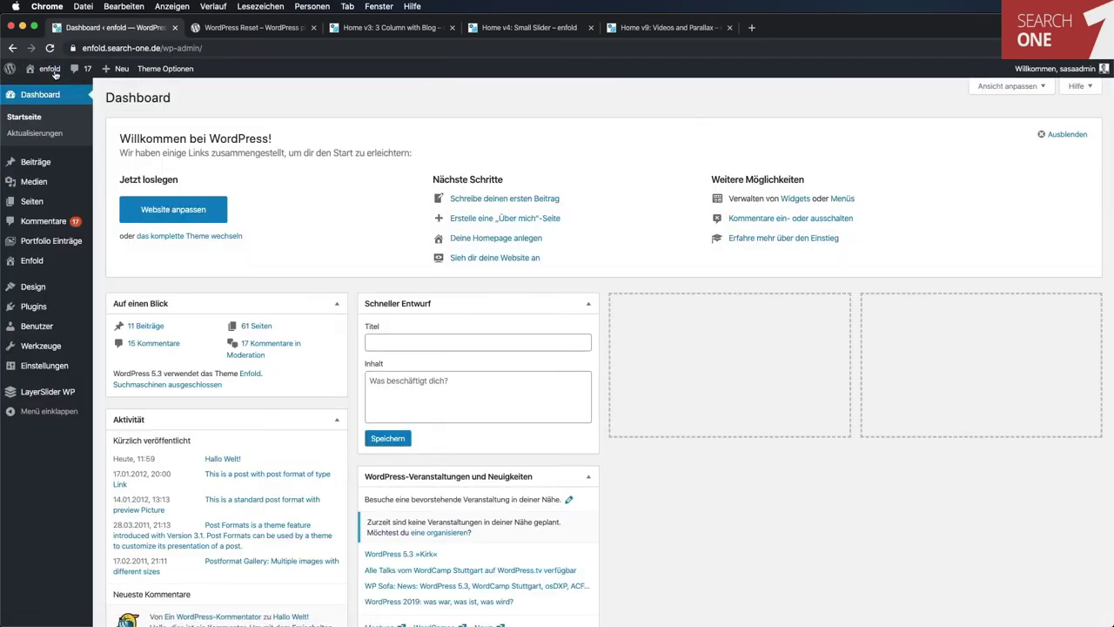
click(40, 201)
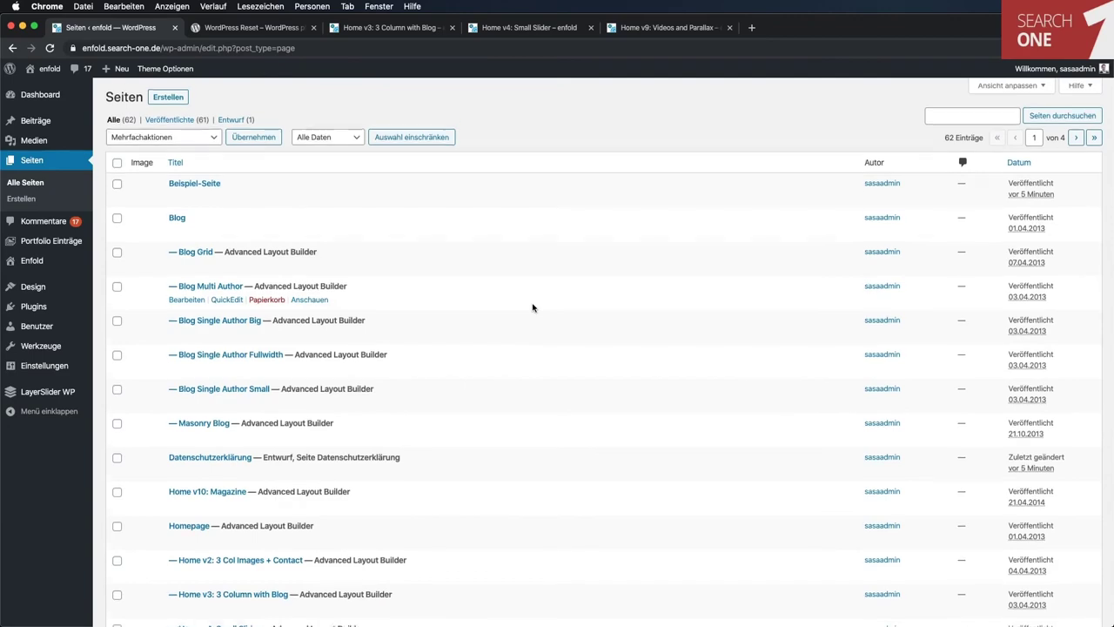
scroll(533, 307, down, 5)
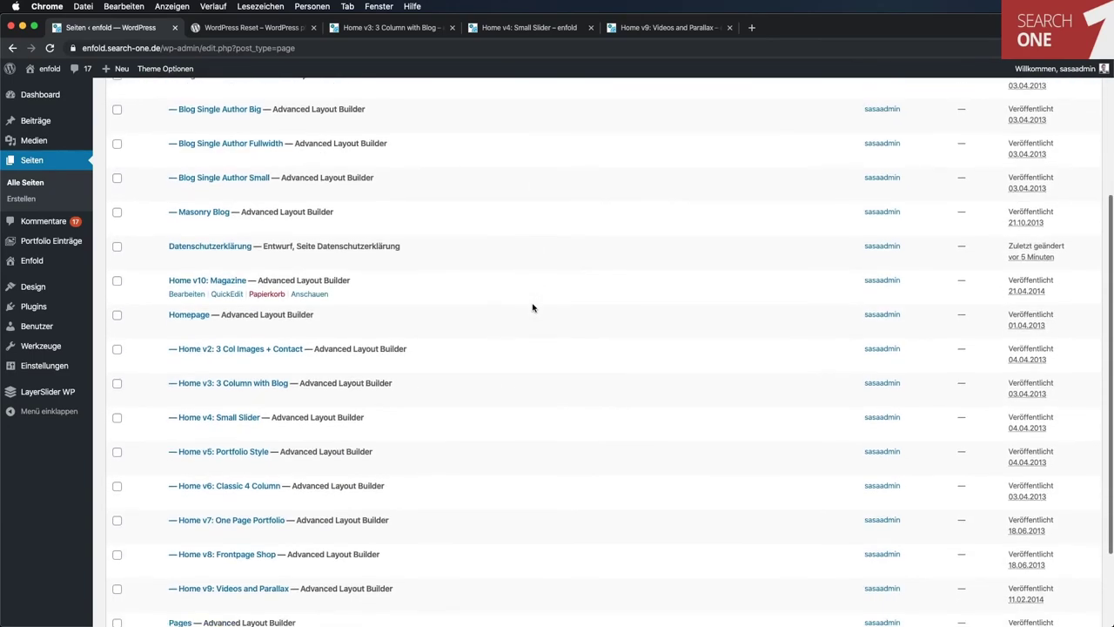
scroll(532, 307, down, 3)
scroll(532, 308, up, 7)
scroll(533, 307, down, 7)
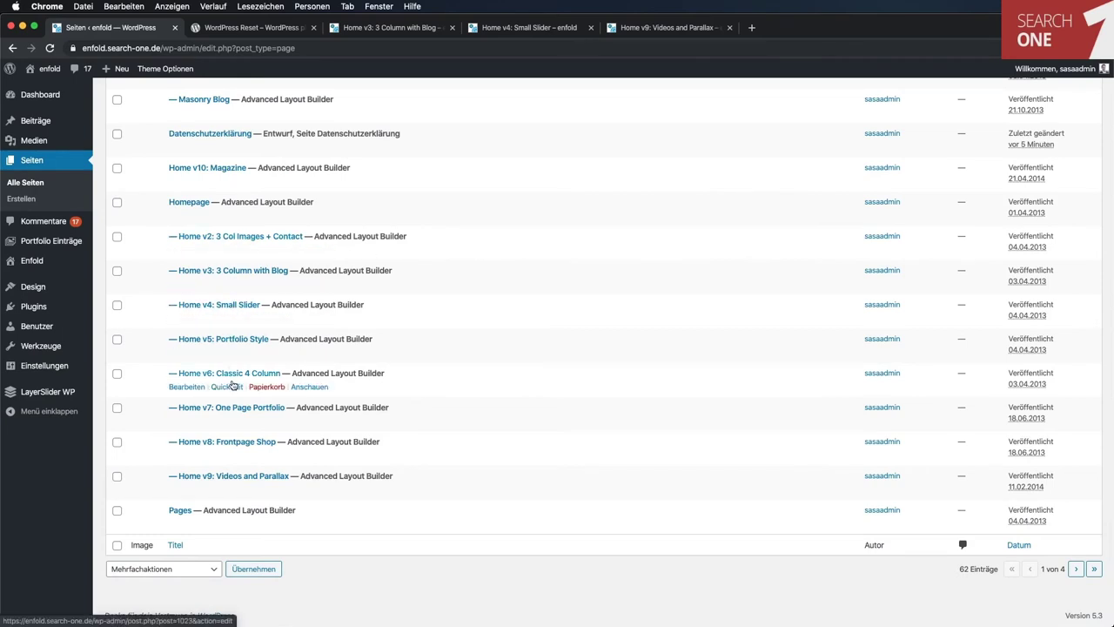
click(45, 126)
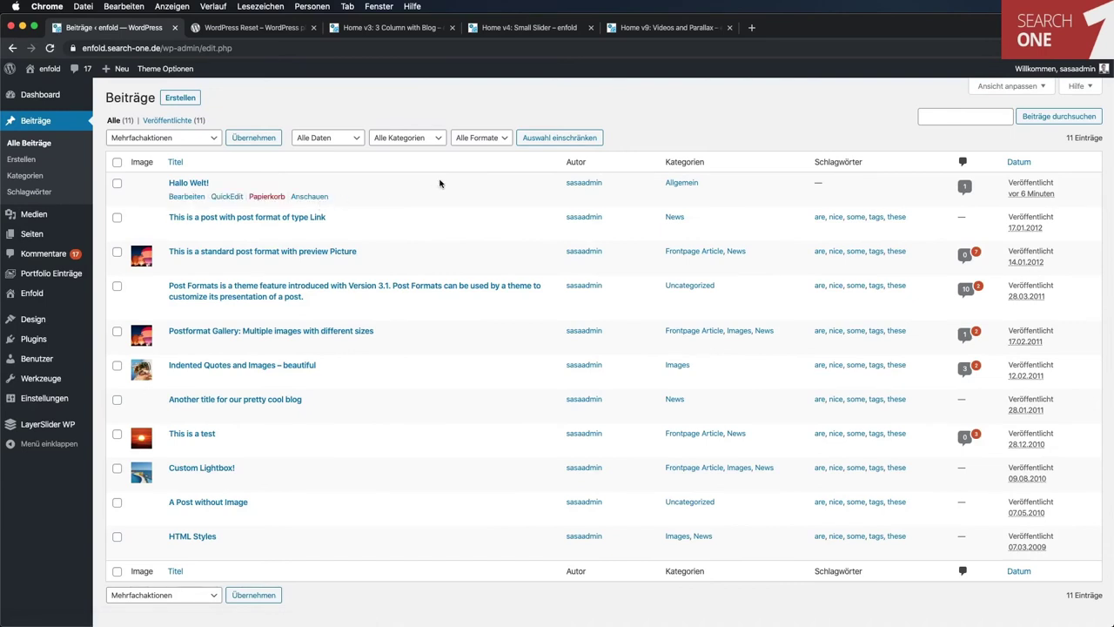
scroll(439, 183, down, 2)
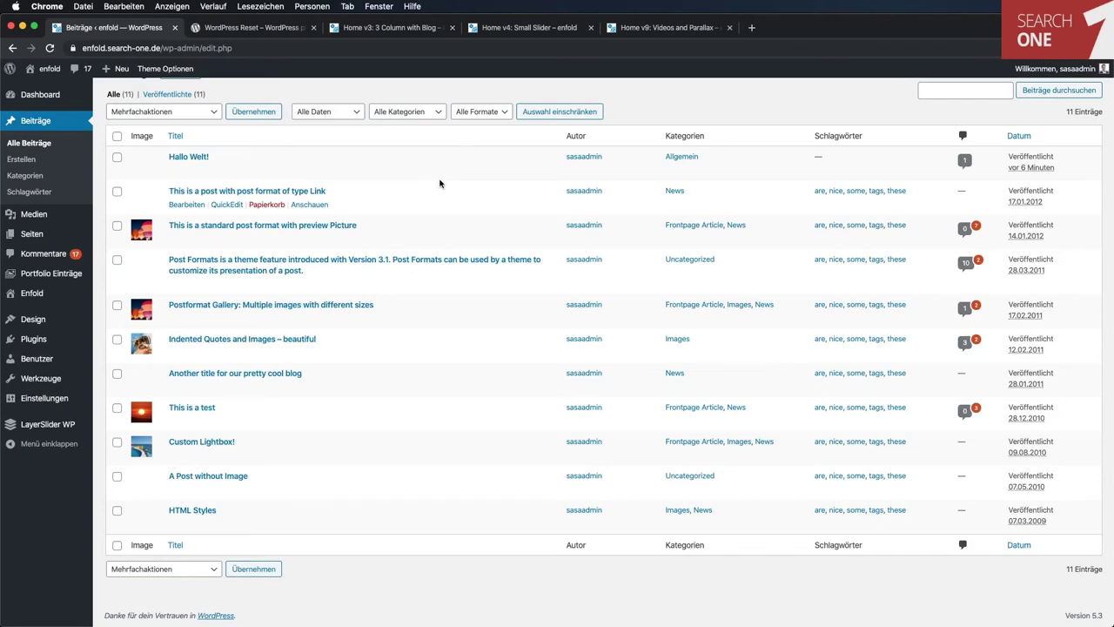
Step: Set search-one-1.jpg from the media library as the logo in the Enfold theme options, save, and check it on the front page
click(43, 294)
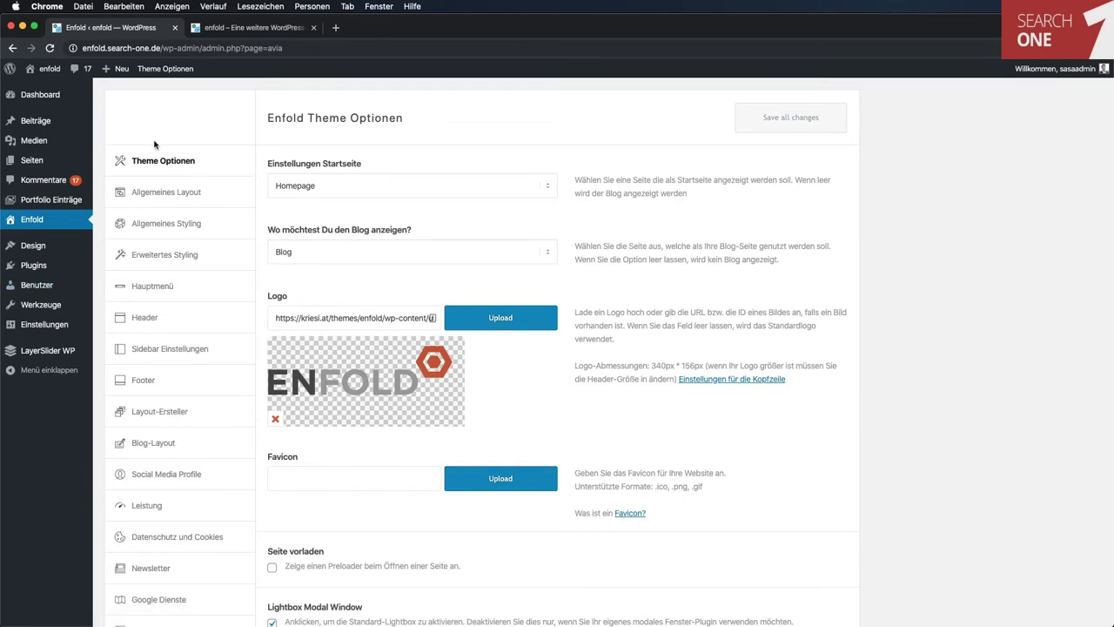
click(499, 319)
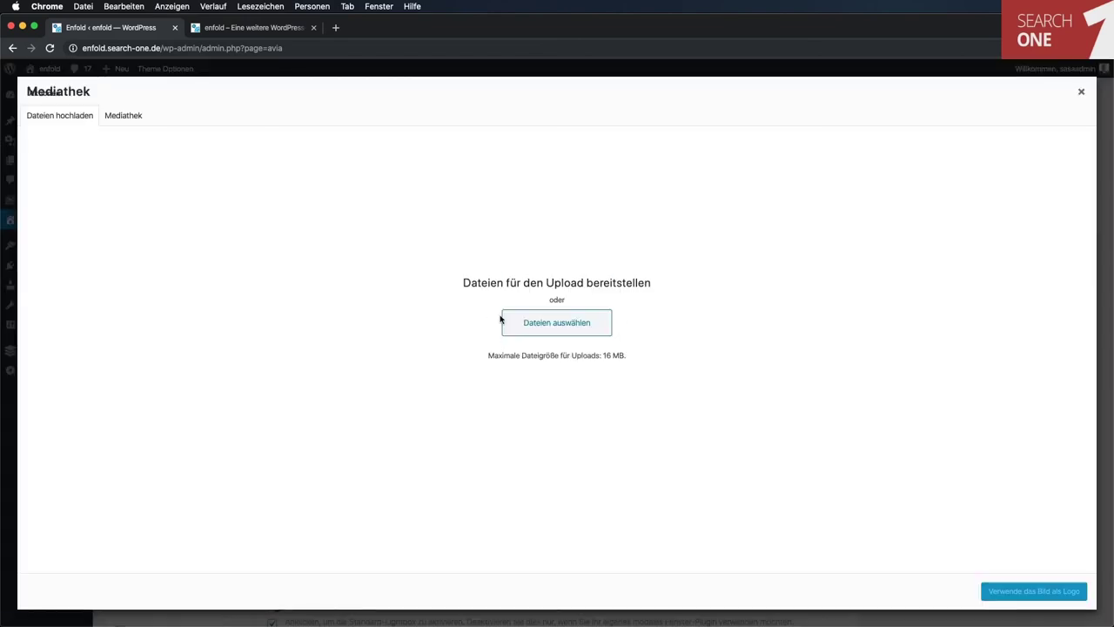
click(121, 115)
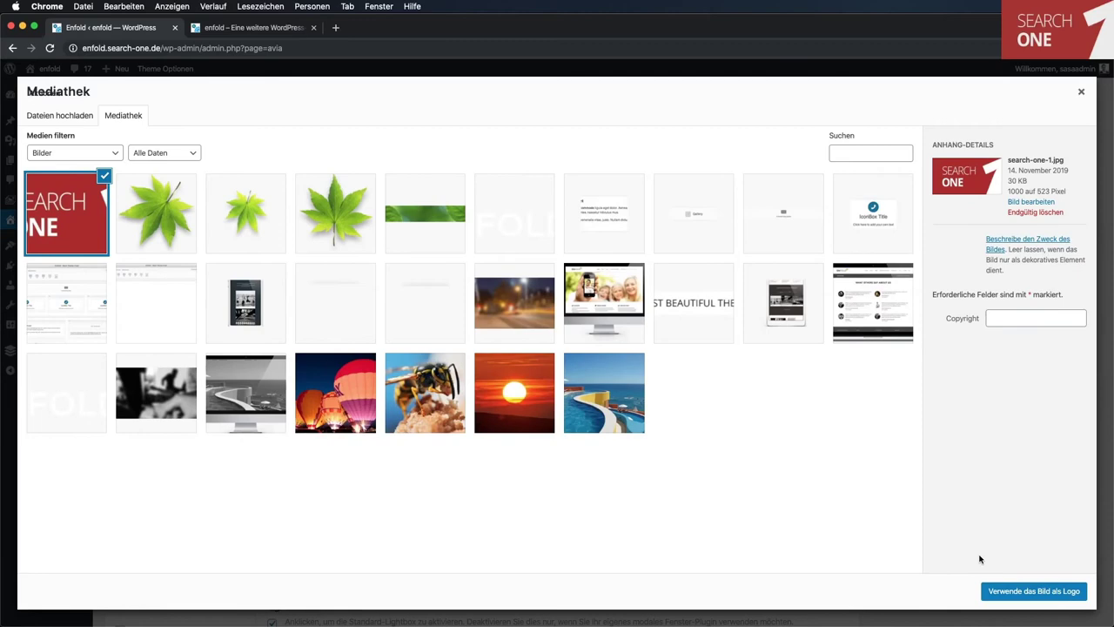
click(1035, 591)
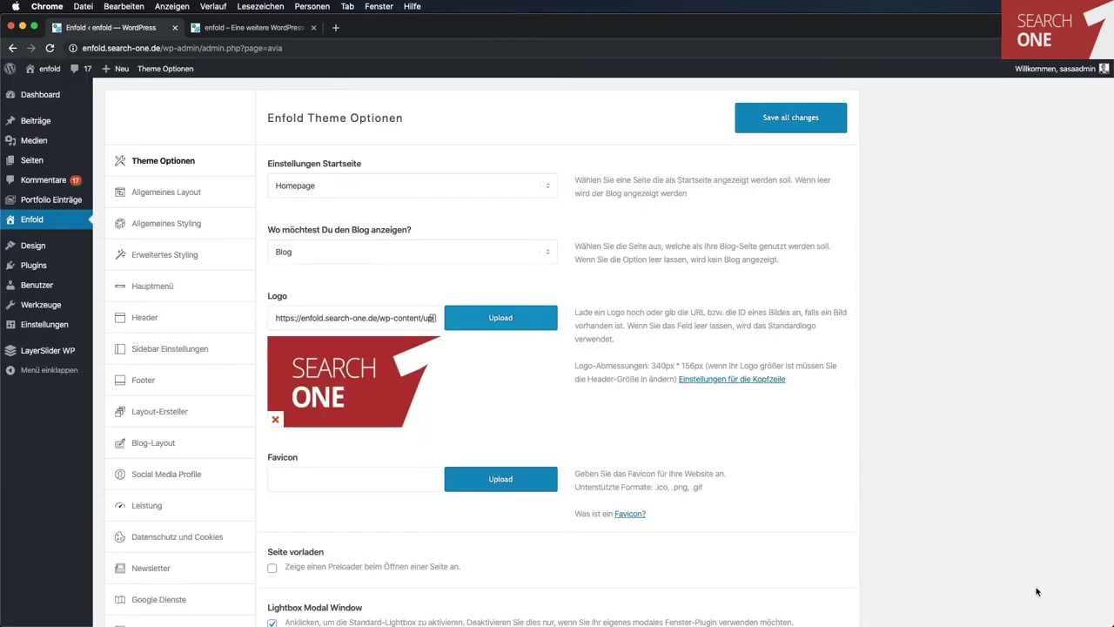
click(788, 126)
click(284, 29)
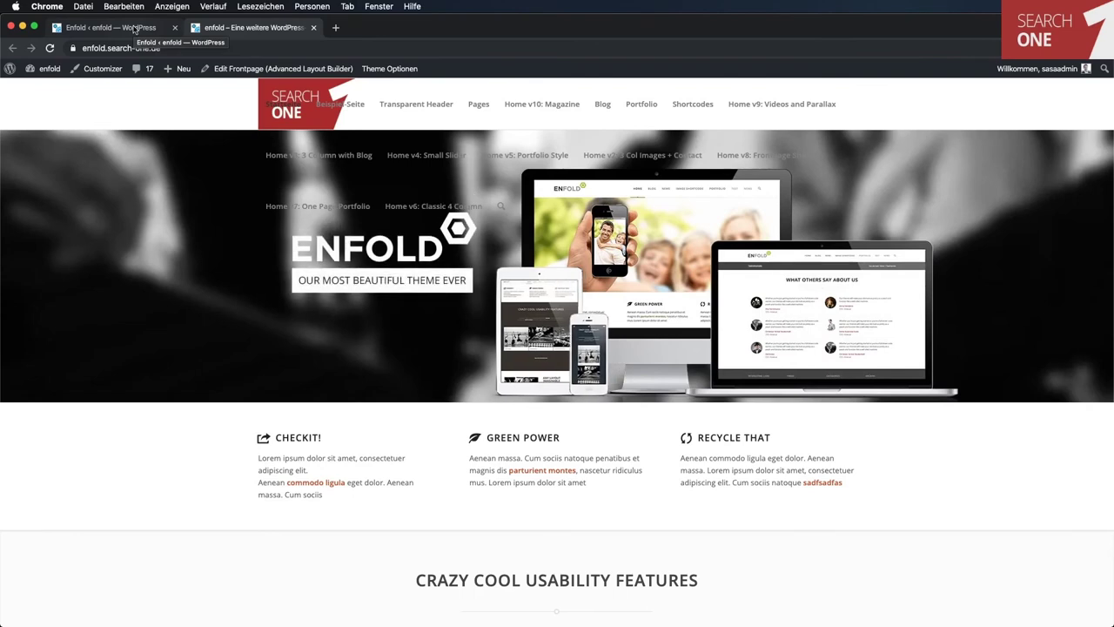
Step: Remove the entries Home v2 through Home v11 from the Main Menu, keeping only Home v1: Landing Page Style under Home
click(135, 31)
mouse_move(60, 246)
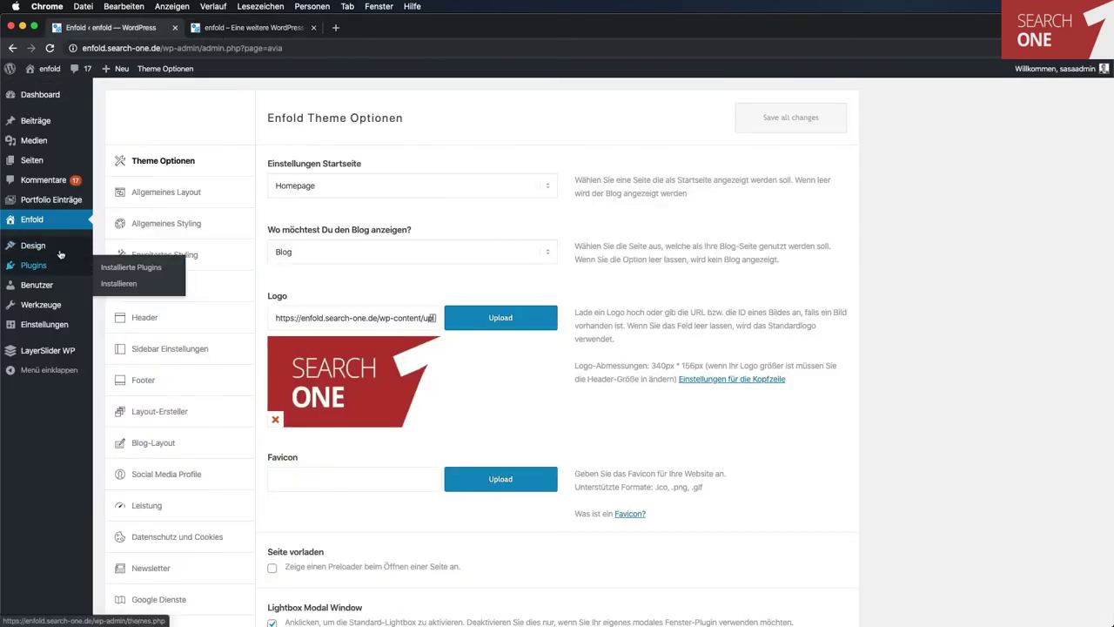
click(112, 297)
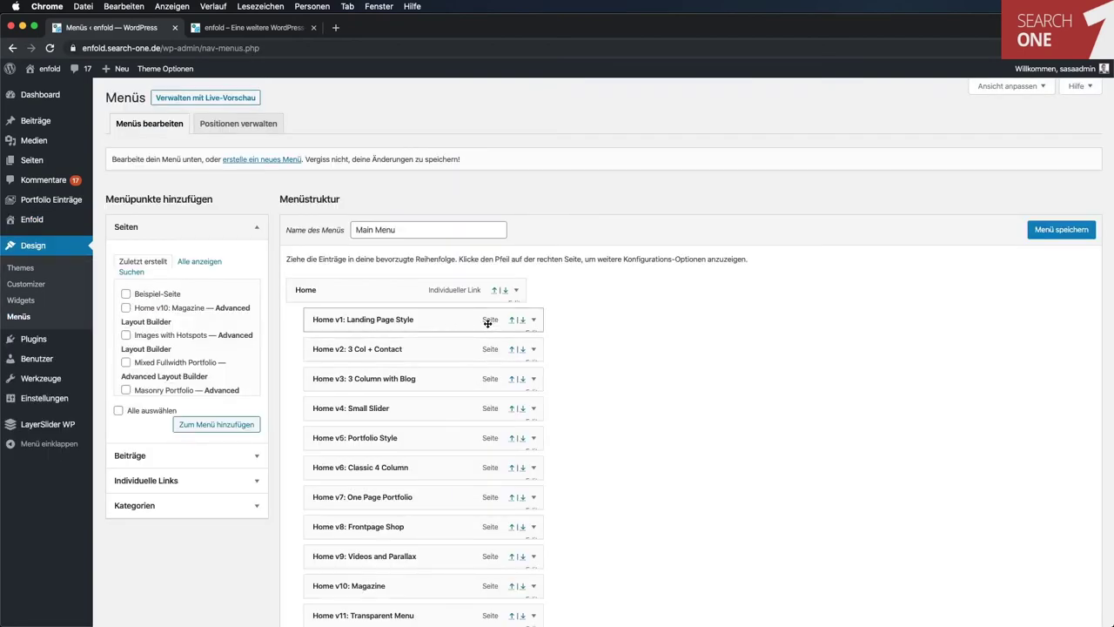
click(534, 320)
click(533, 322)
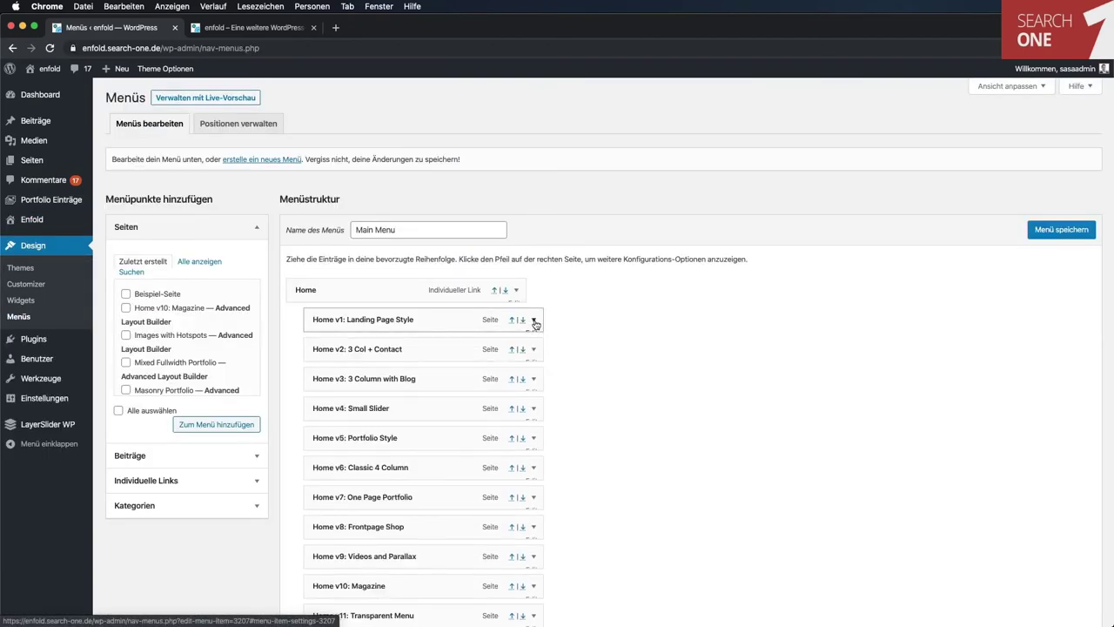
click(533, 349)
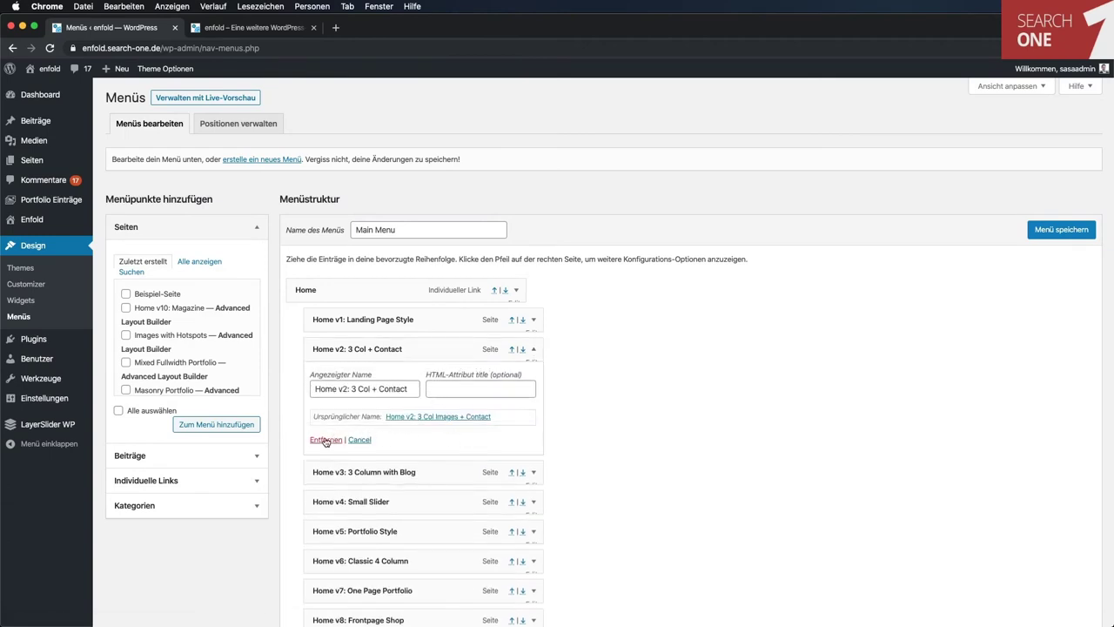
click(322, 443)
click(533, 350)
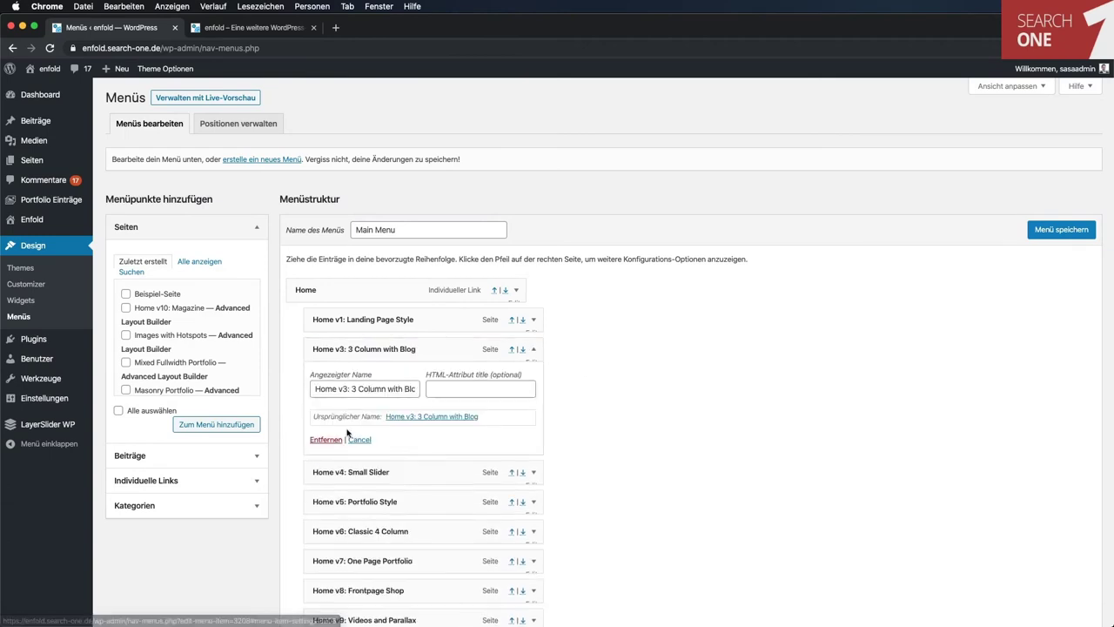
click(322, 442)
click(533, 349)
click(322, 442)
click(533, 349)
click(322, 442)
click(534, 349)
click(322, 442)
click(533, 349)
click(322, 442)
click(534, 349)
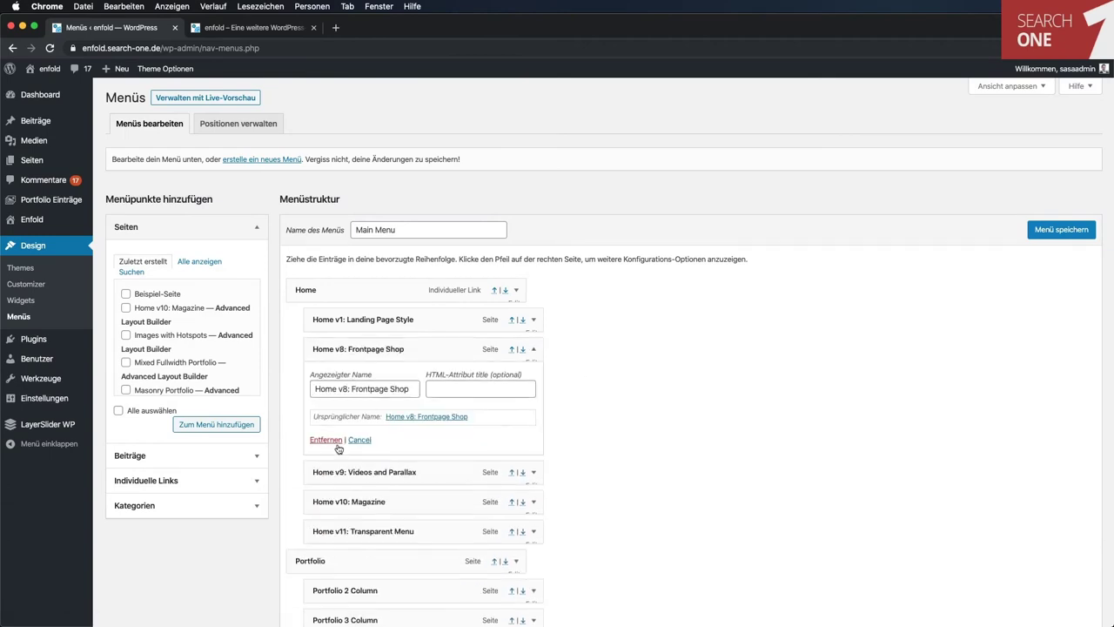
click(322, 442)
click(533, 349)
click(322, 443)
click(533, 349)
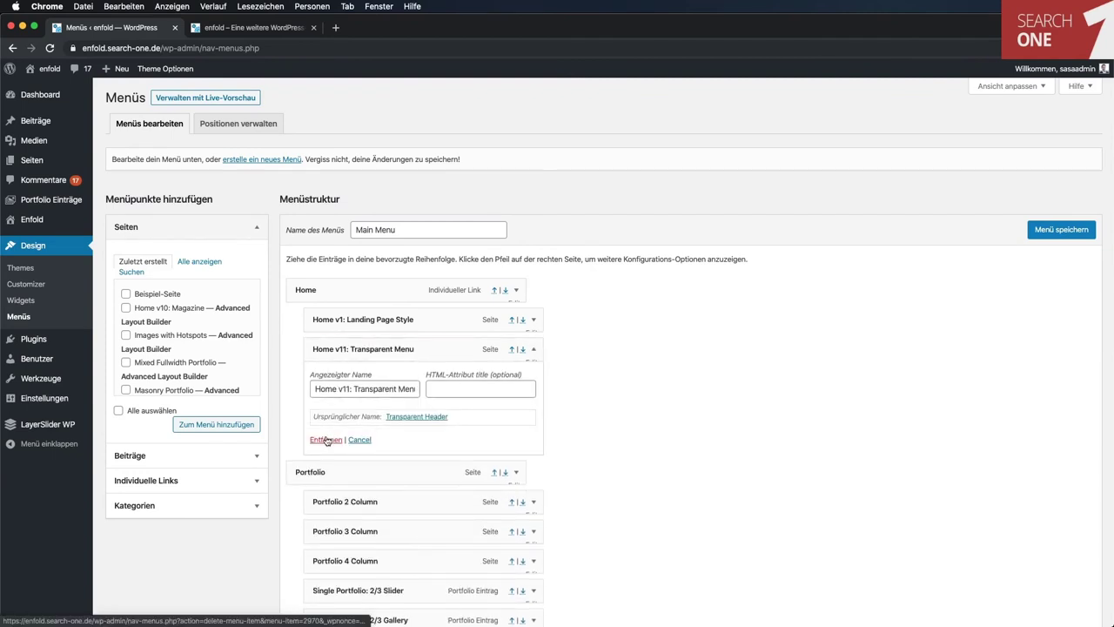
click(324, 440)
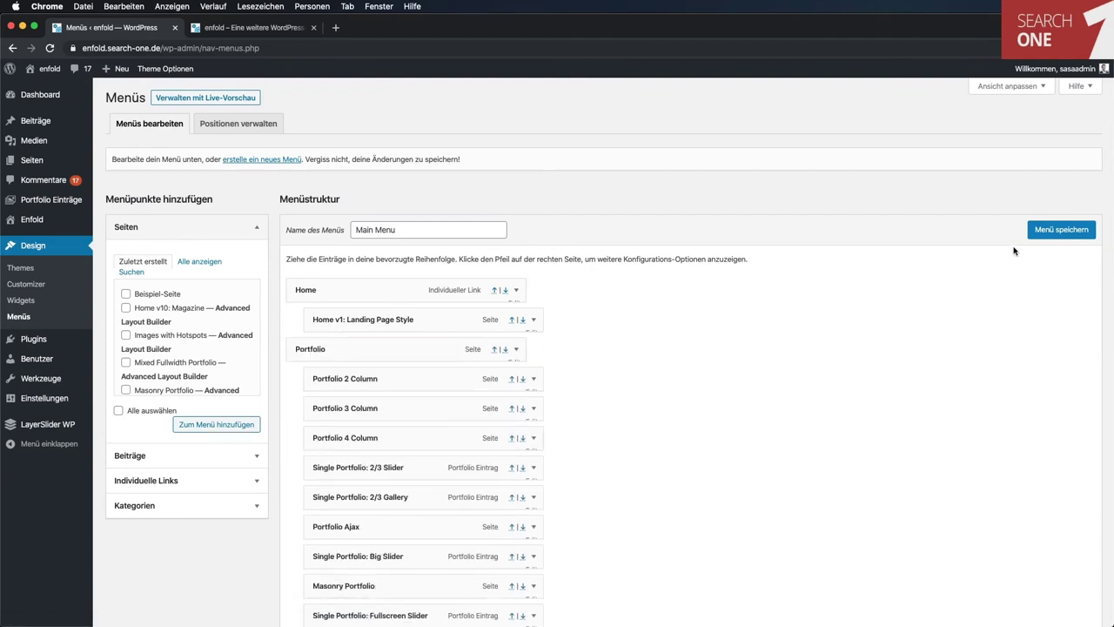
Step: Assign the Main Menu to the Enfold Hauptmenü position, save it, and check the navigation dropdowns on the front page
scroll(755, 274, down, 7)
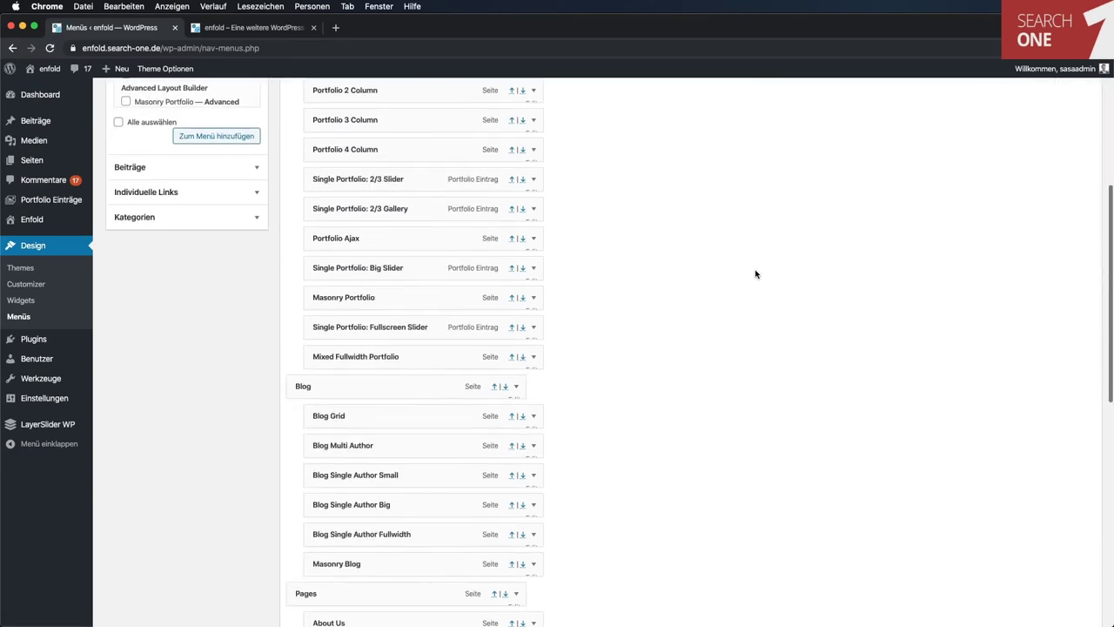
scroll(756, 275, down, 3)
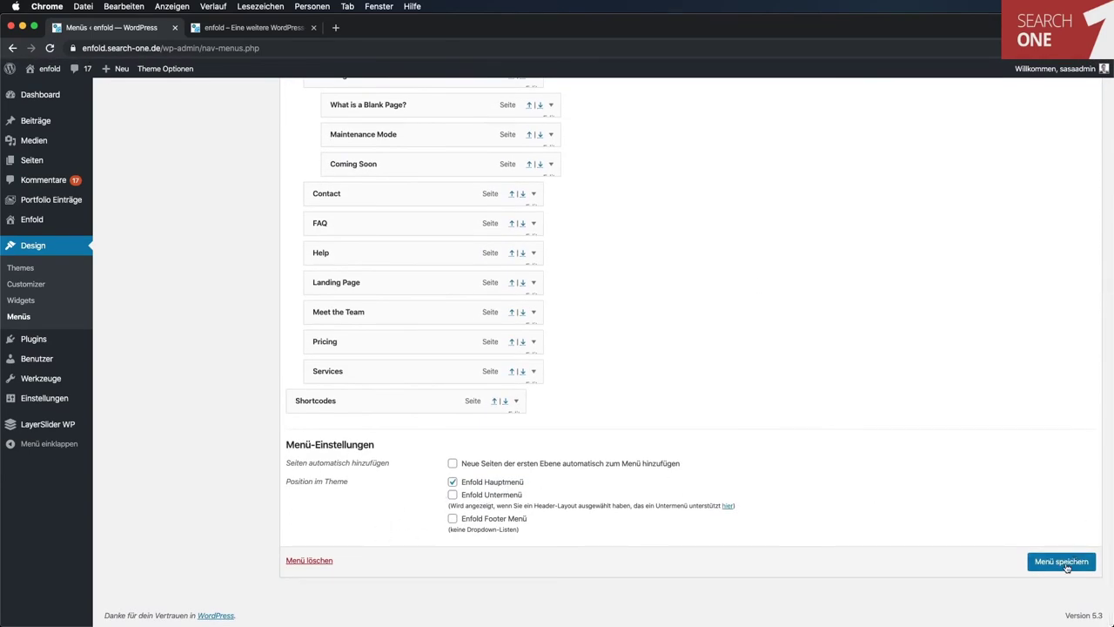
click(293, 31)
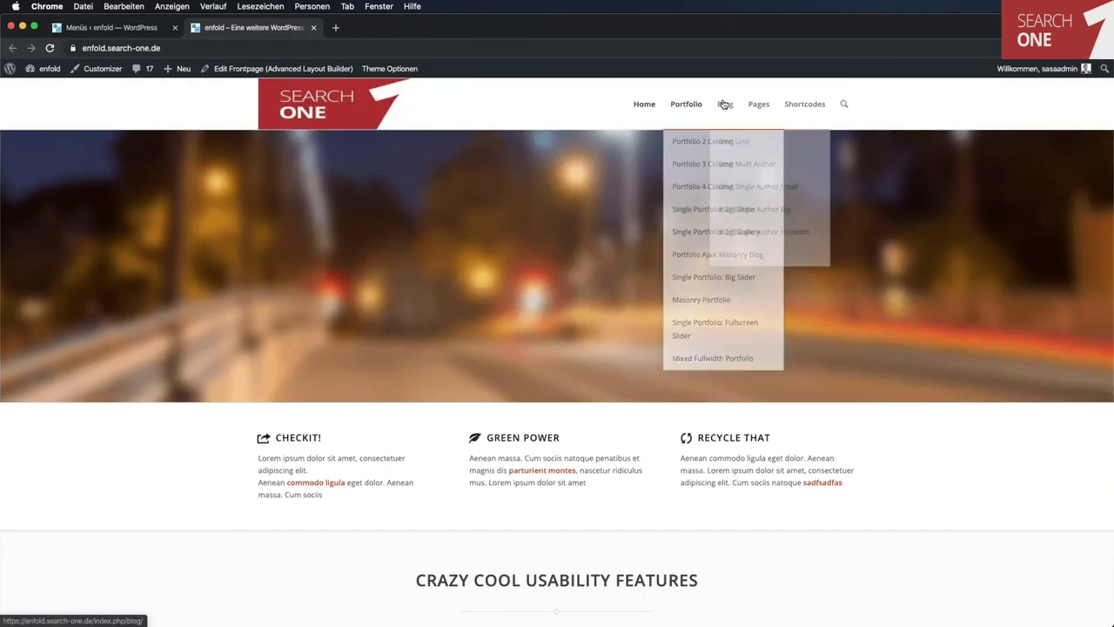
mouse_move(776, 105)
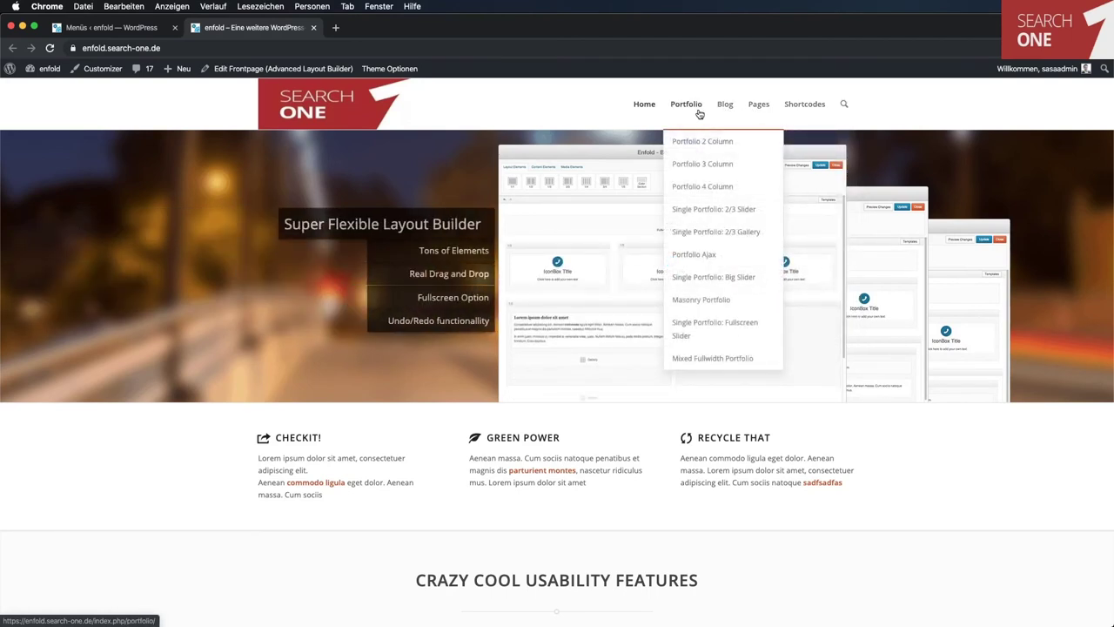
mouse_move(655, 106)
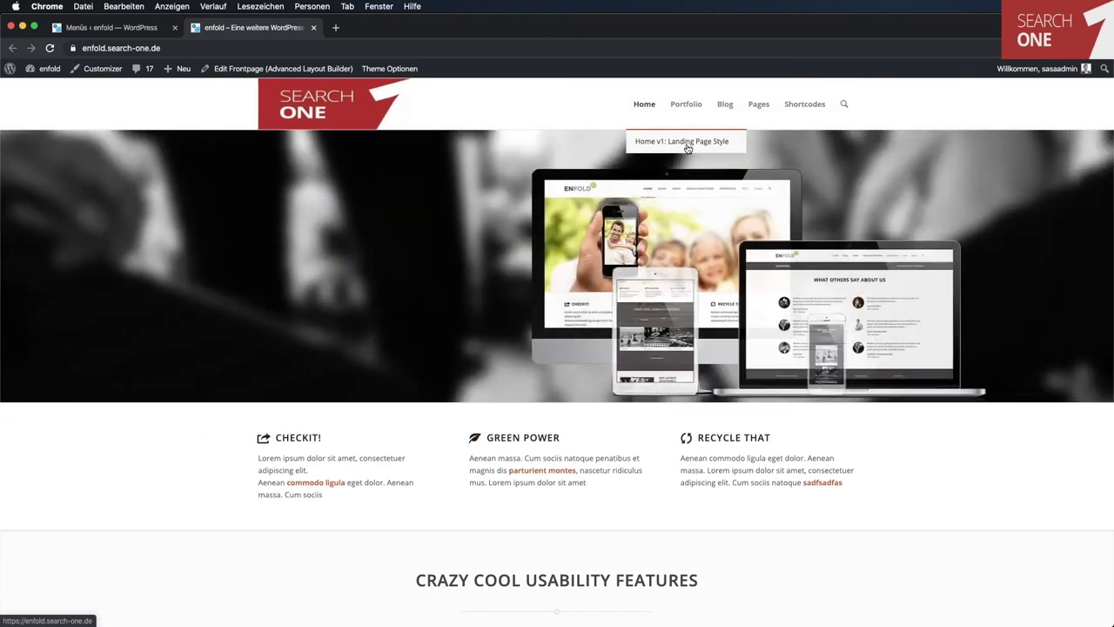
Step: Review the Enfold theme options for start page, logo, favicon and editor choices, as well as the general layout settings
click(97, 28)
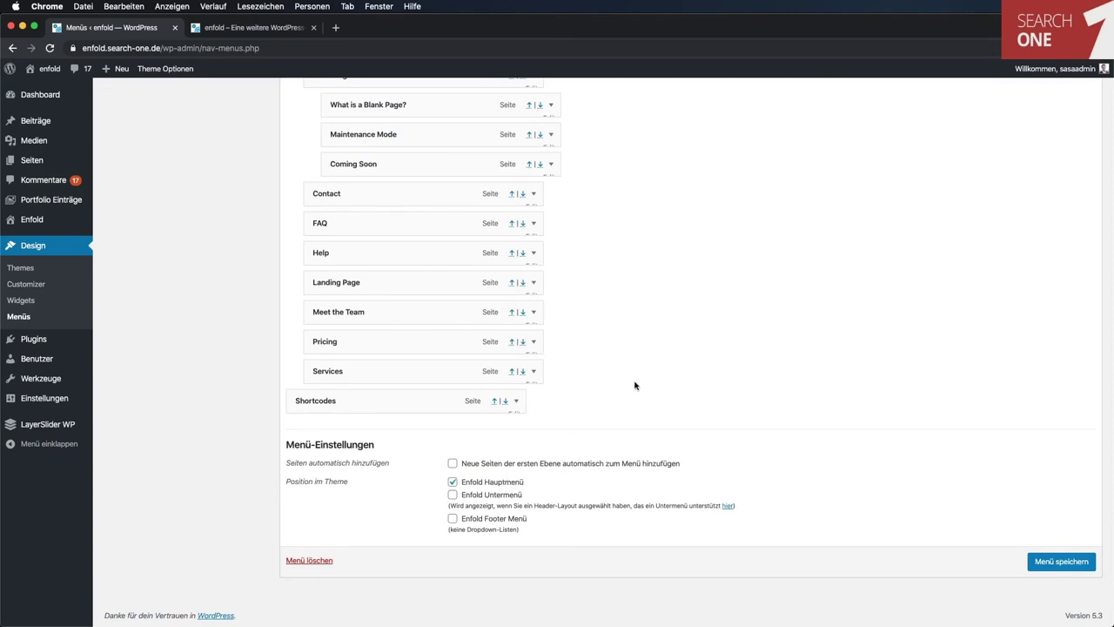
click(252, 27)
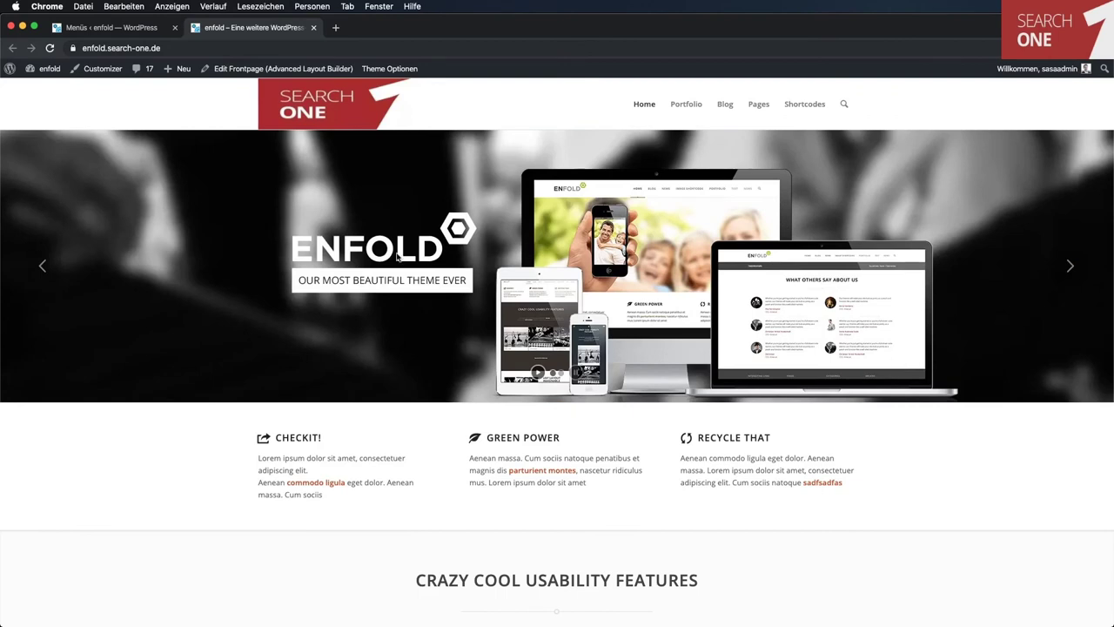
click(127, 35)
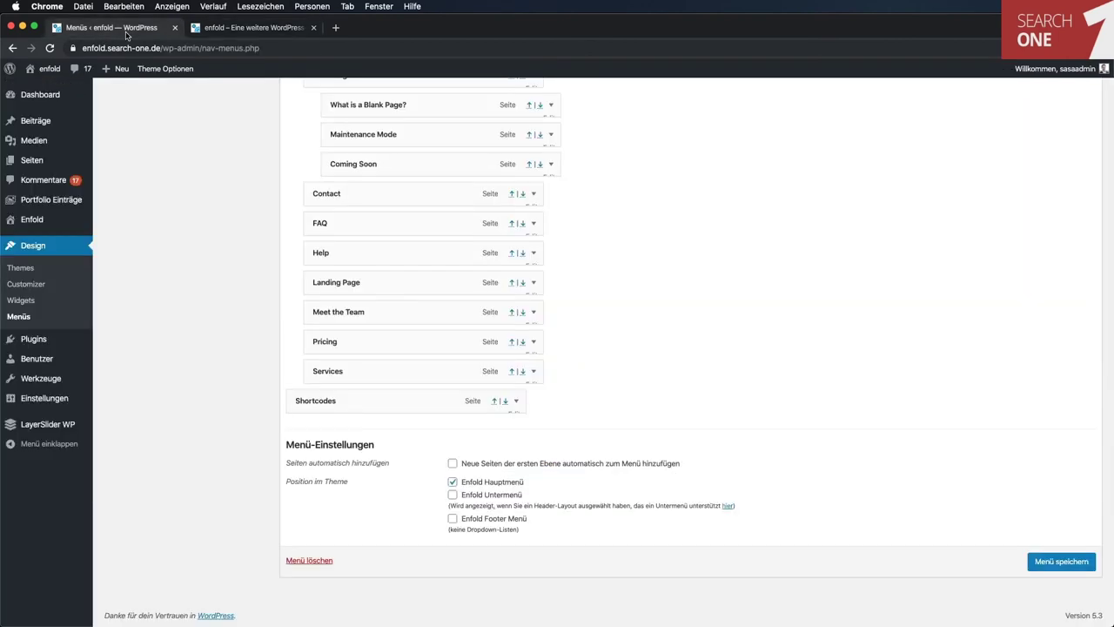
click(34, 222)
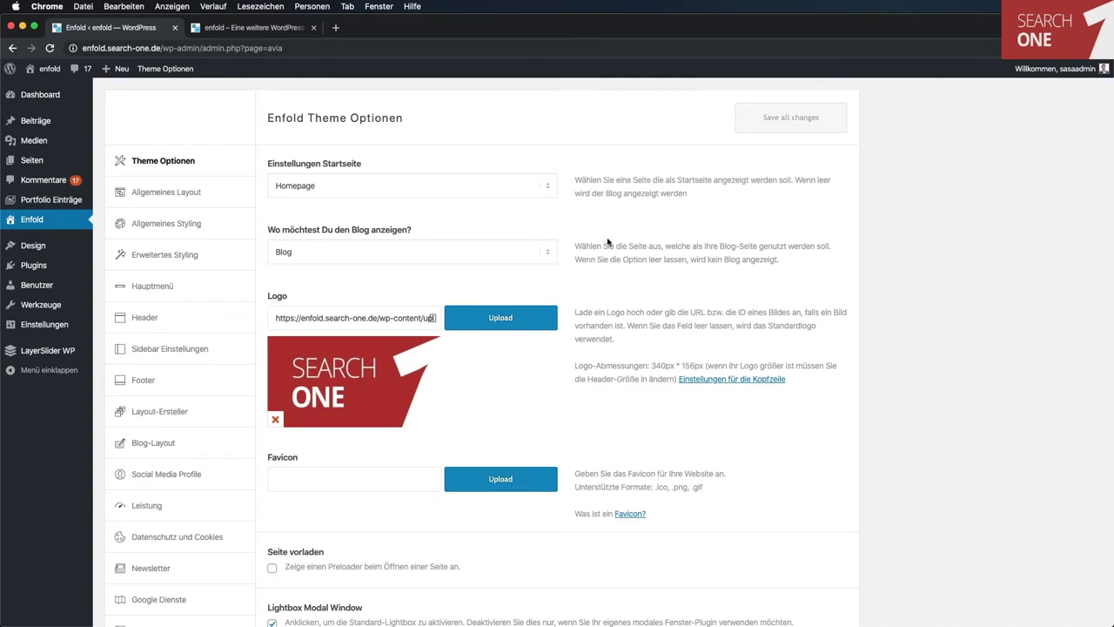
scroll(624, 392, down, 5)
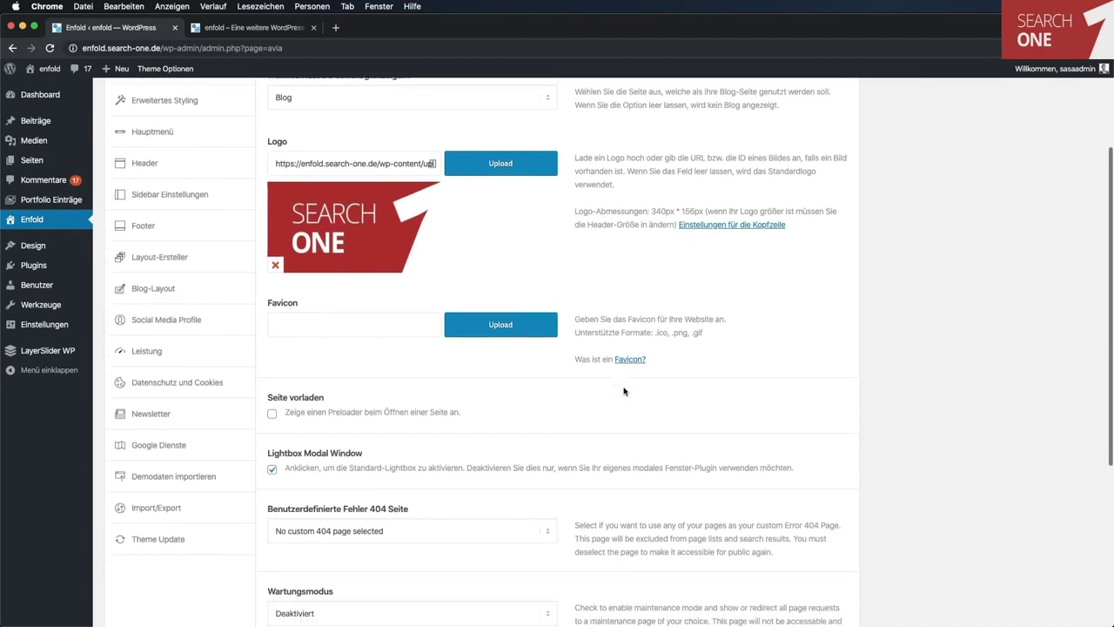
scroll(624, 392, down, 2)
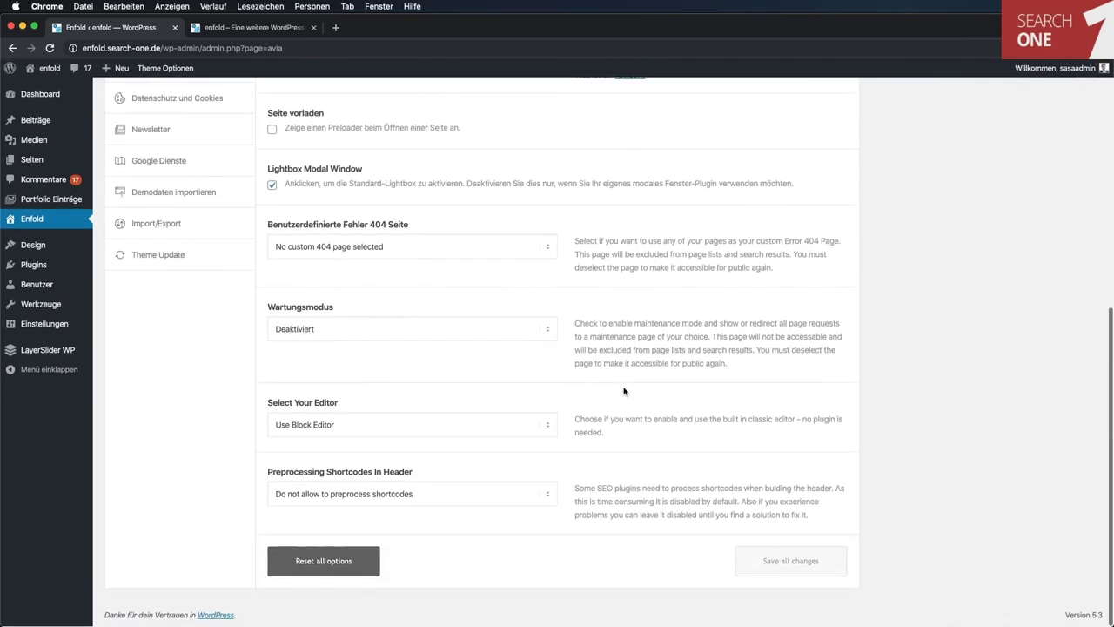
click(499, 433)
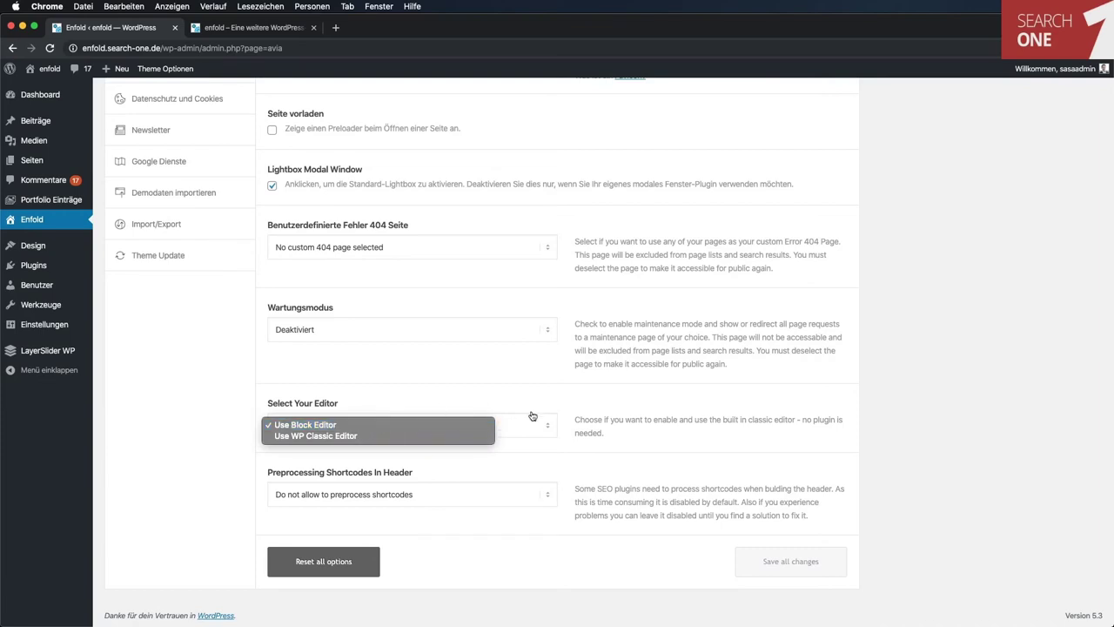
click(642, 384)
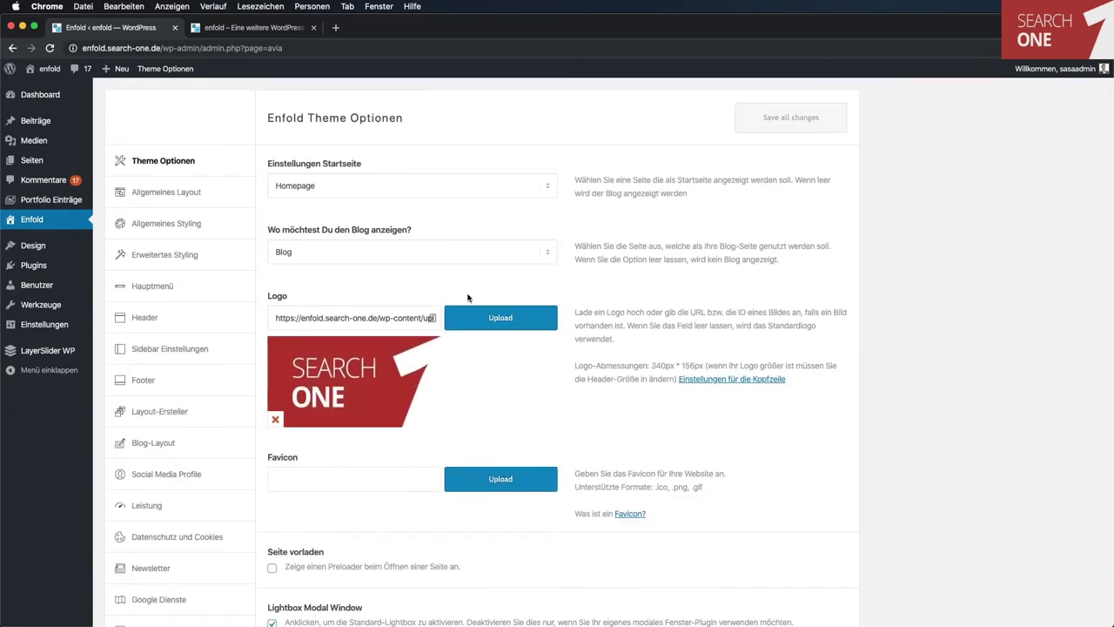
click(181, 185)
scroll(548, 243, down, 1)
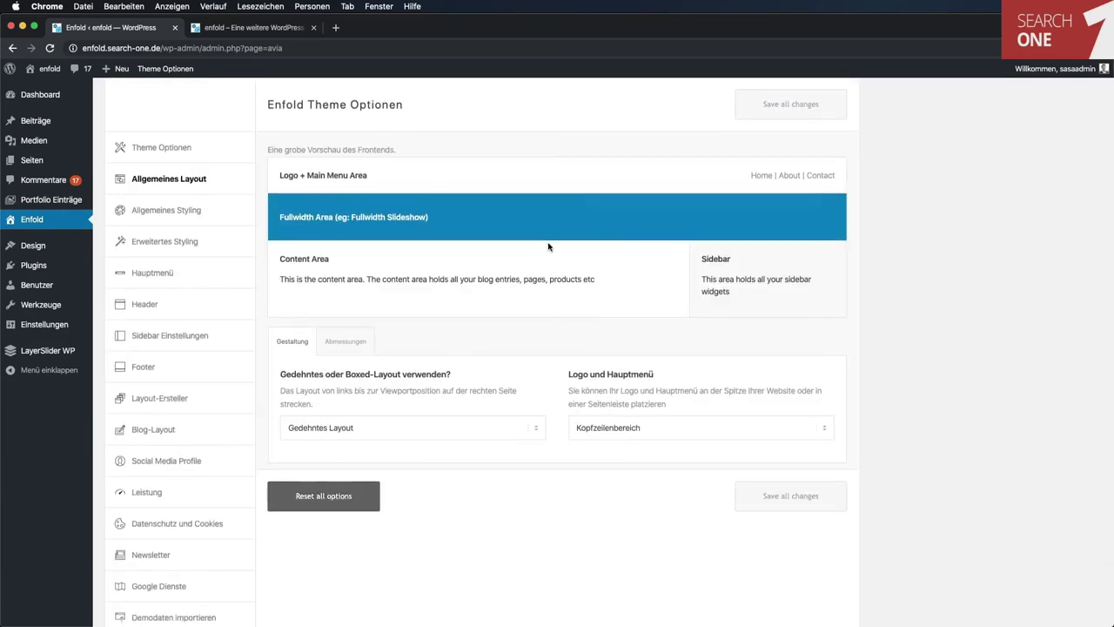
Step: Apply the predefined White-Black colour scheme in the general styling options, save it, and check the reloaded front page
click(162, 219)
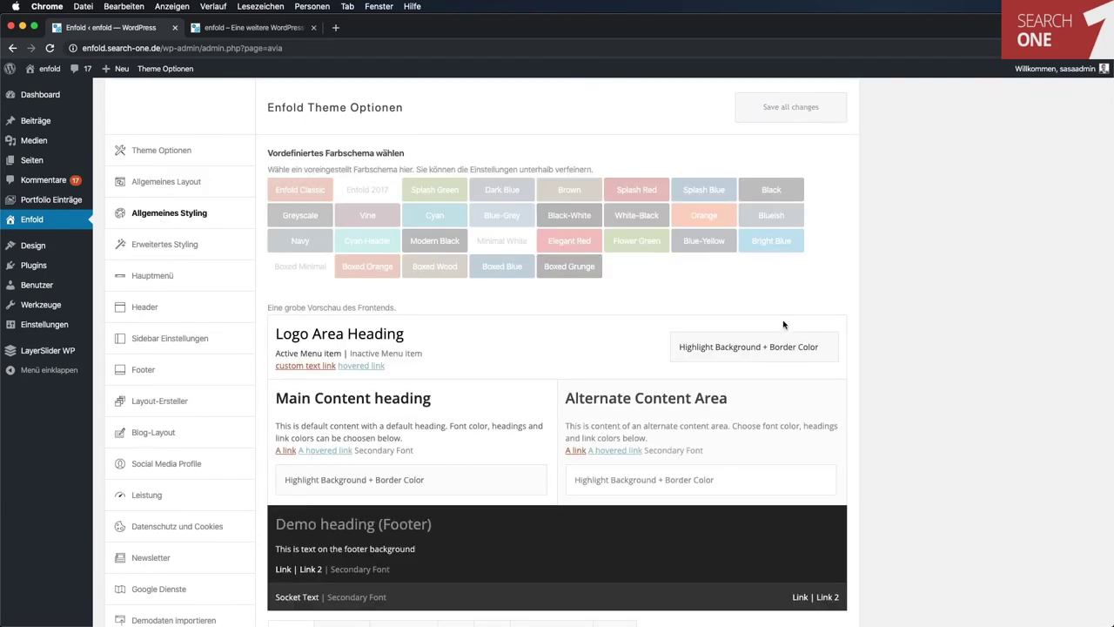
scroll(783, 313, down, 2)
scroll(783, 296, up, 1)
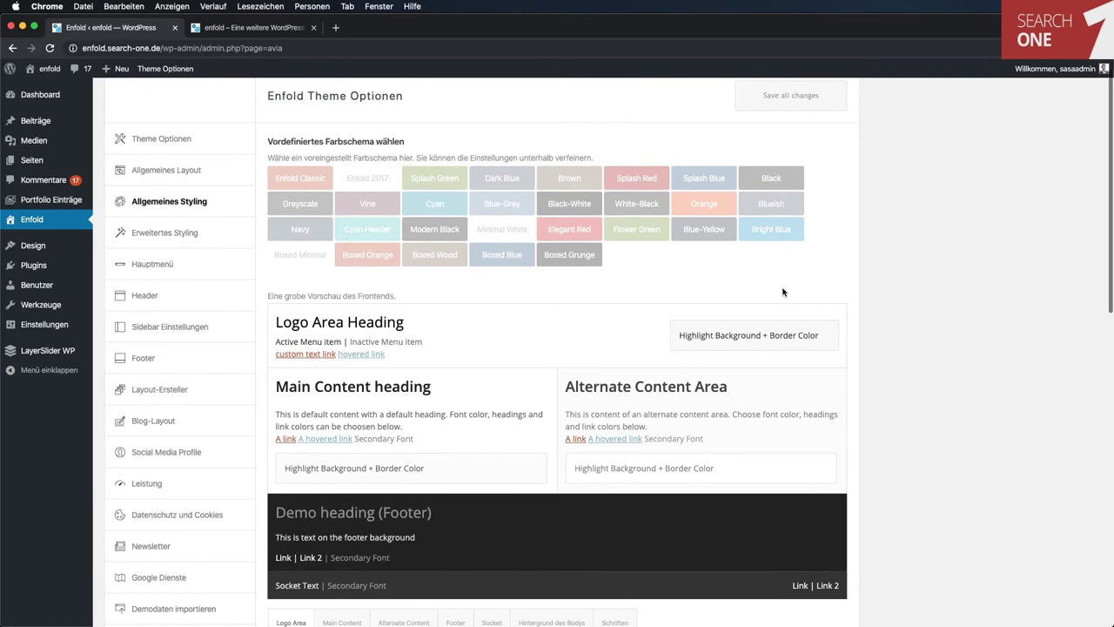
drag(717, 287, 635, 213)
click(635, 213)
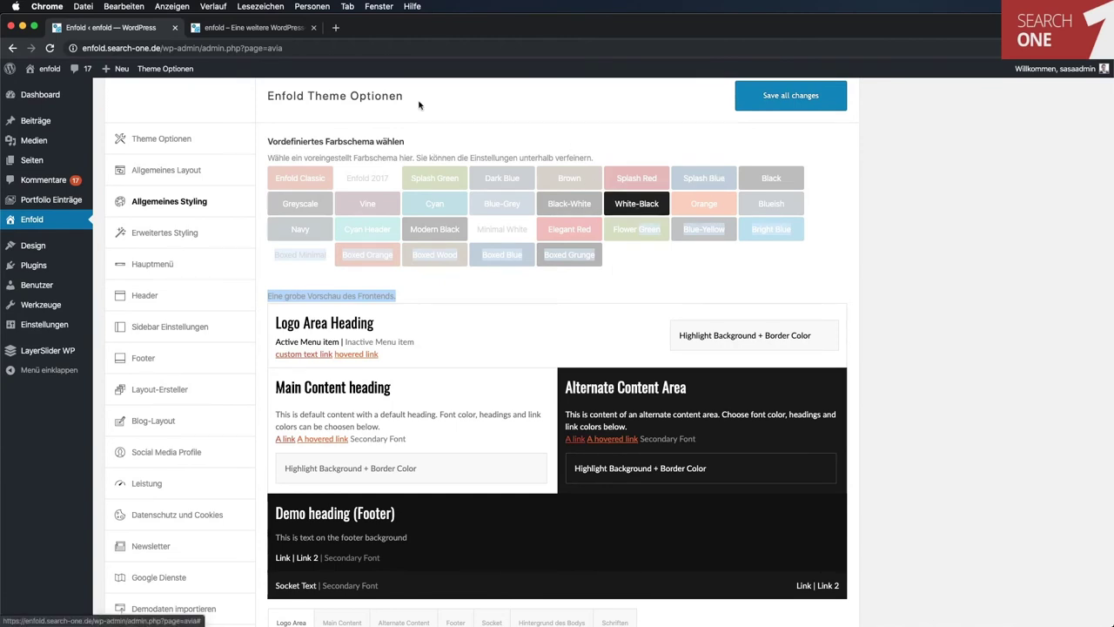
click(784, 98)
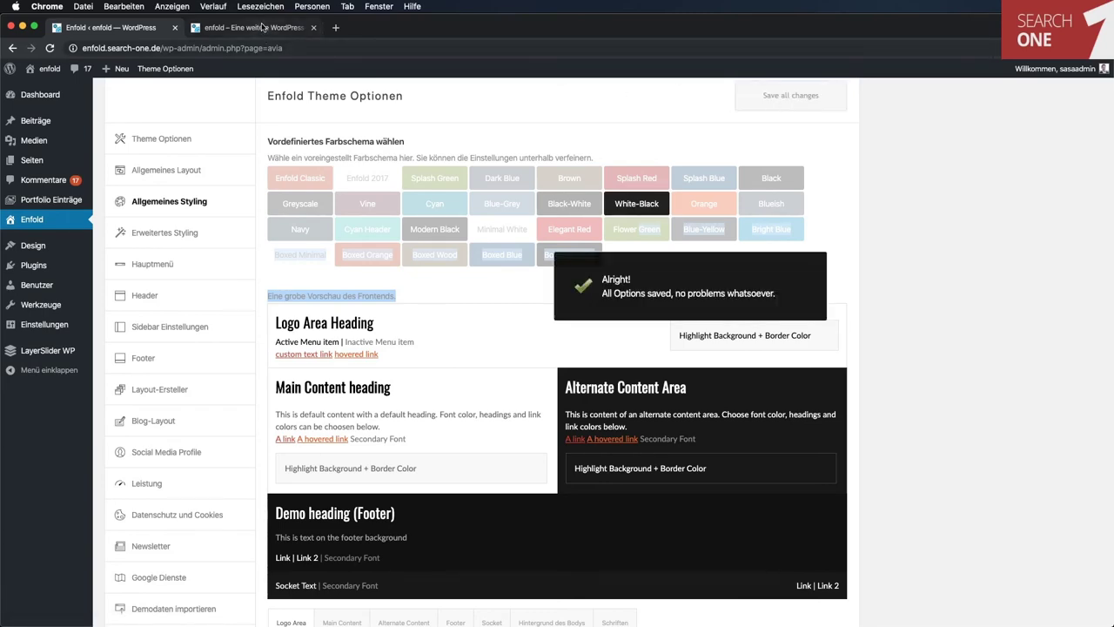
click(263, 27)
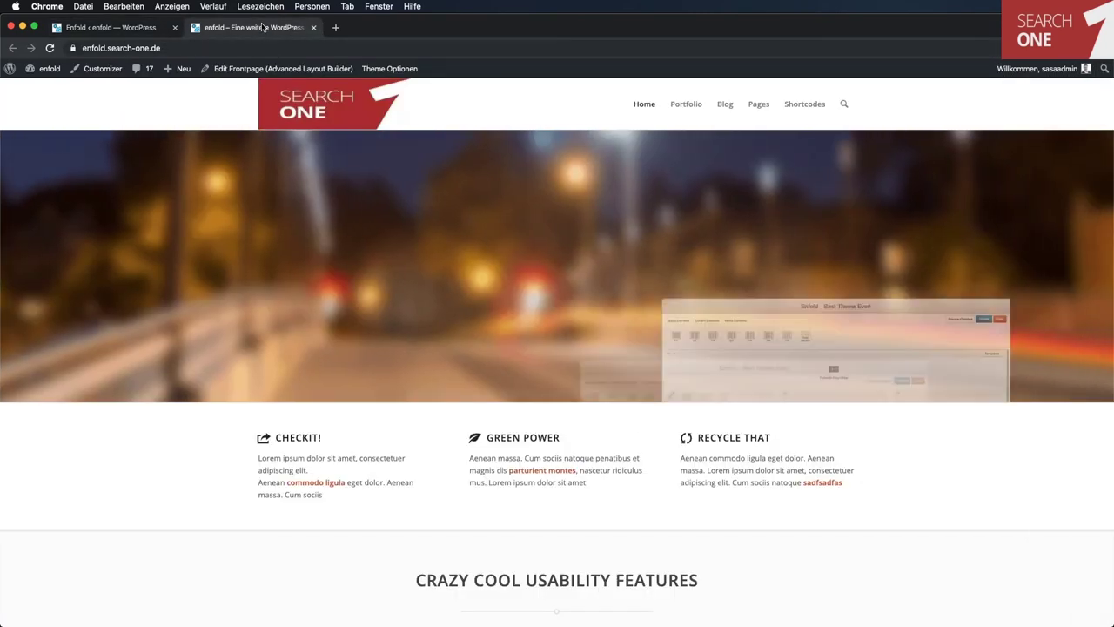
key(super+r)
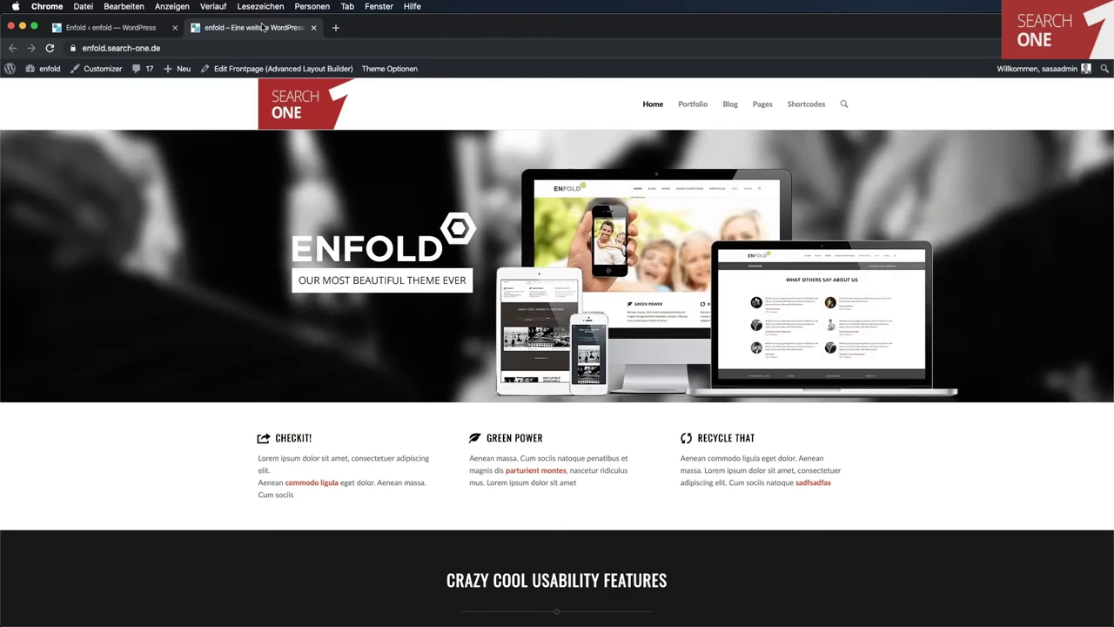
Step: Switch the predefined colour scheme to Elegant Red, save it, and check the headings and colours on the reloaded front page
click(126, 29)
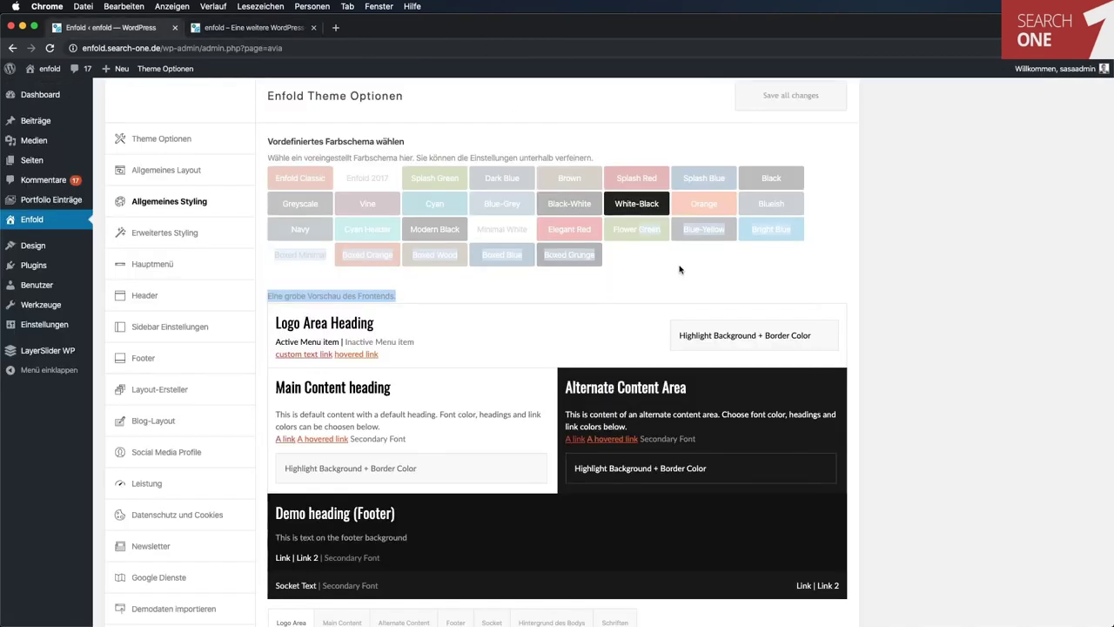
click(589, 235)
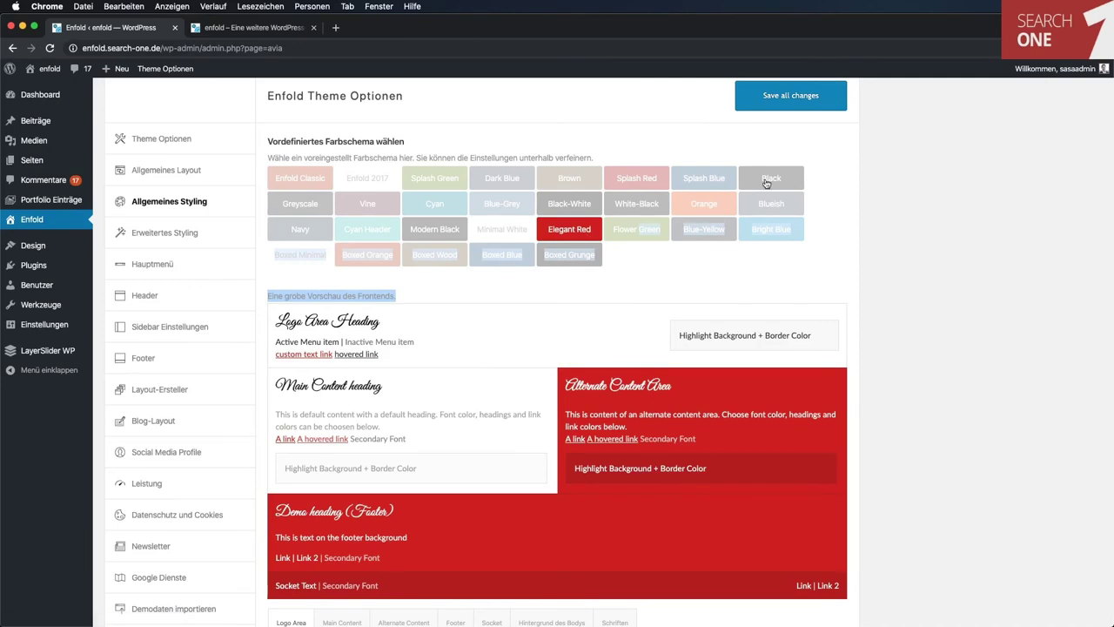
click(773, 100)
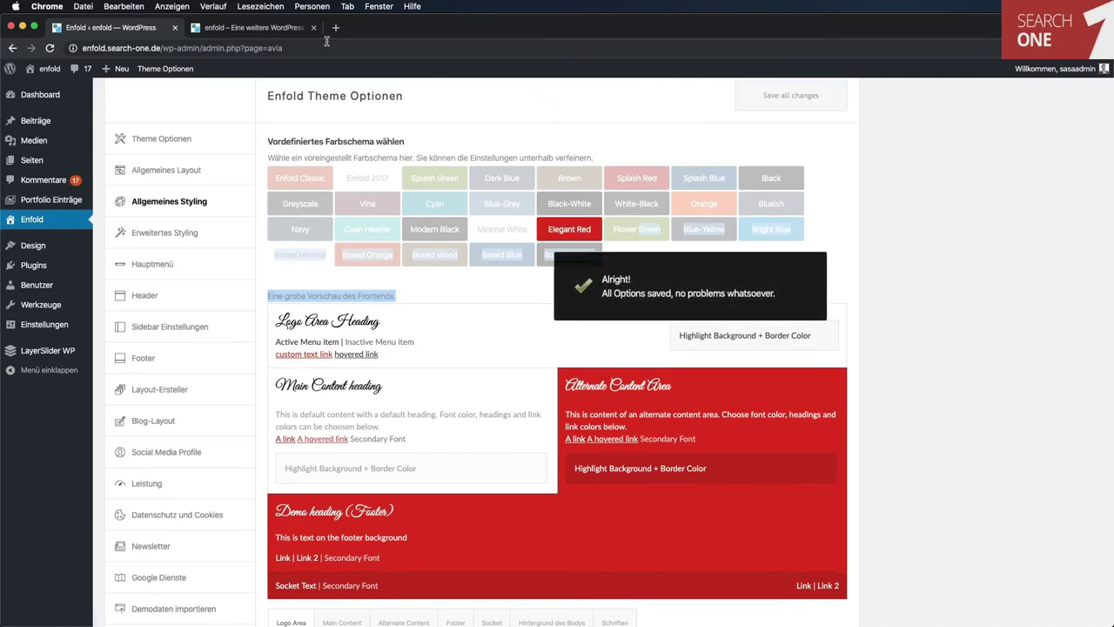
click(274, 31)
key(super+r)
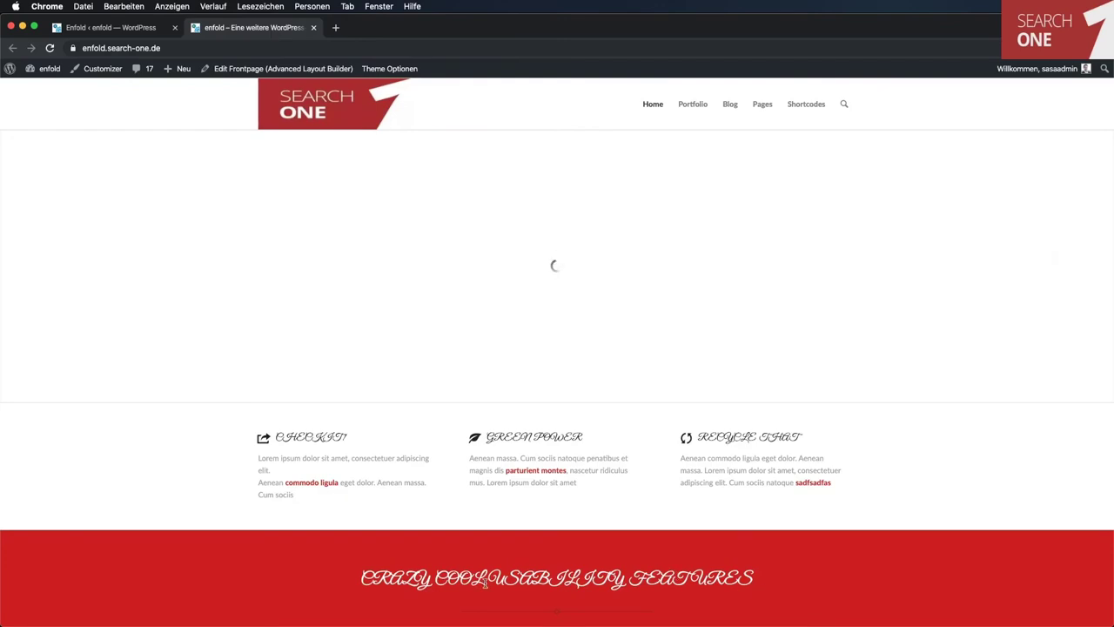
triple_click(531, 582)
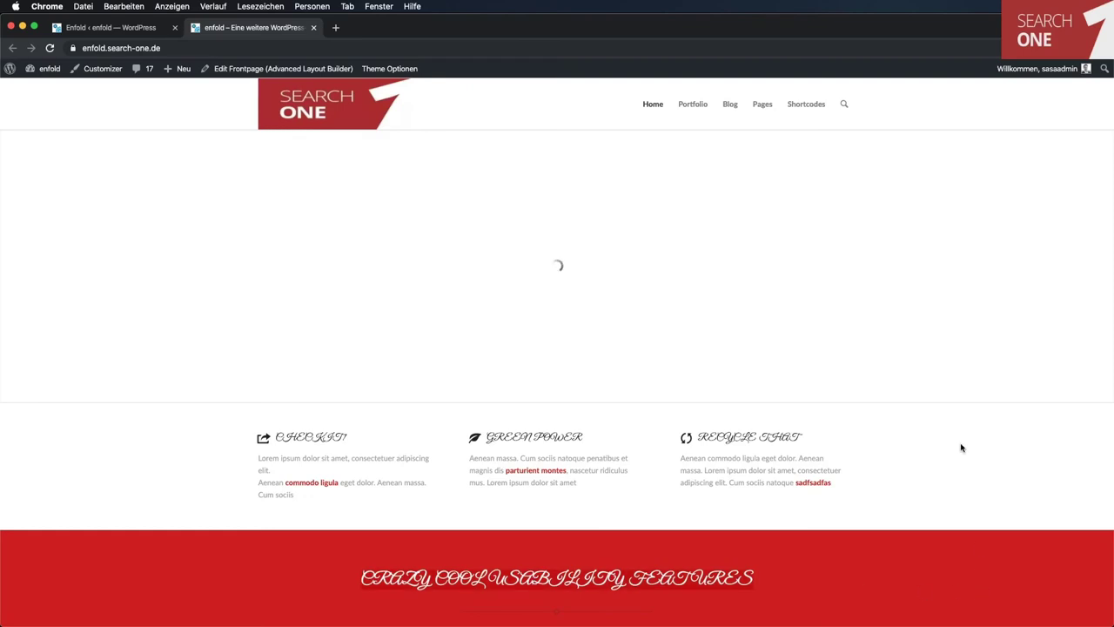
Step: Set the predefined colour scheme to Flower Green, save the changes, and view the result on the front page
click(151, 33)
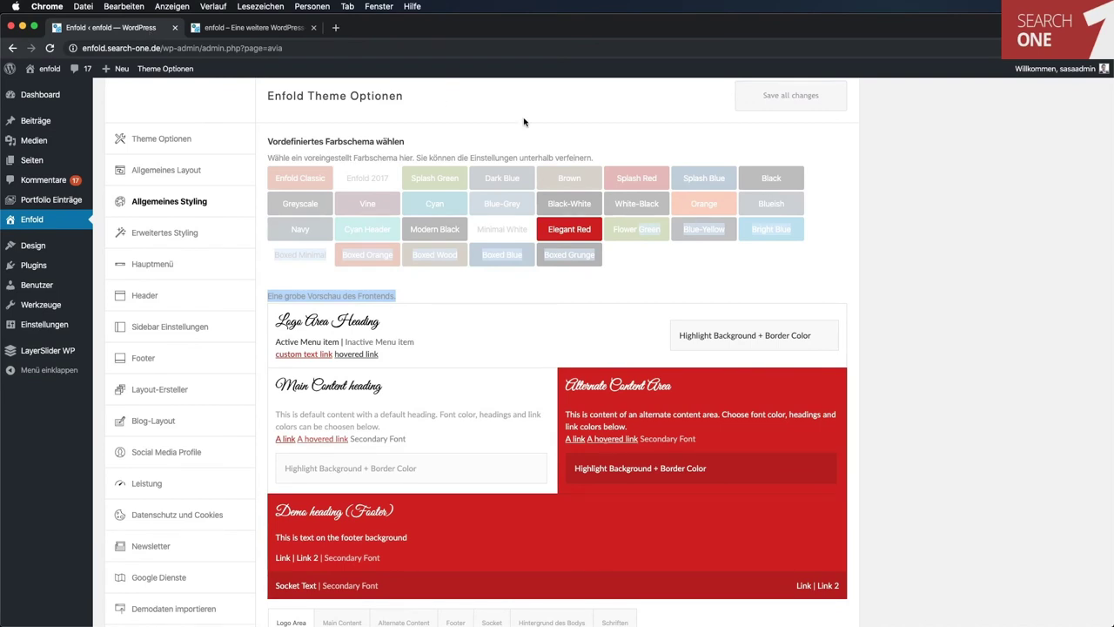
click(644, 237)
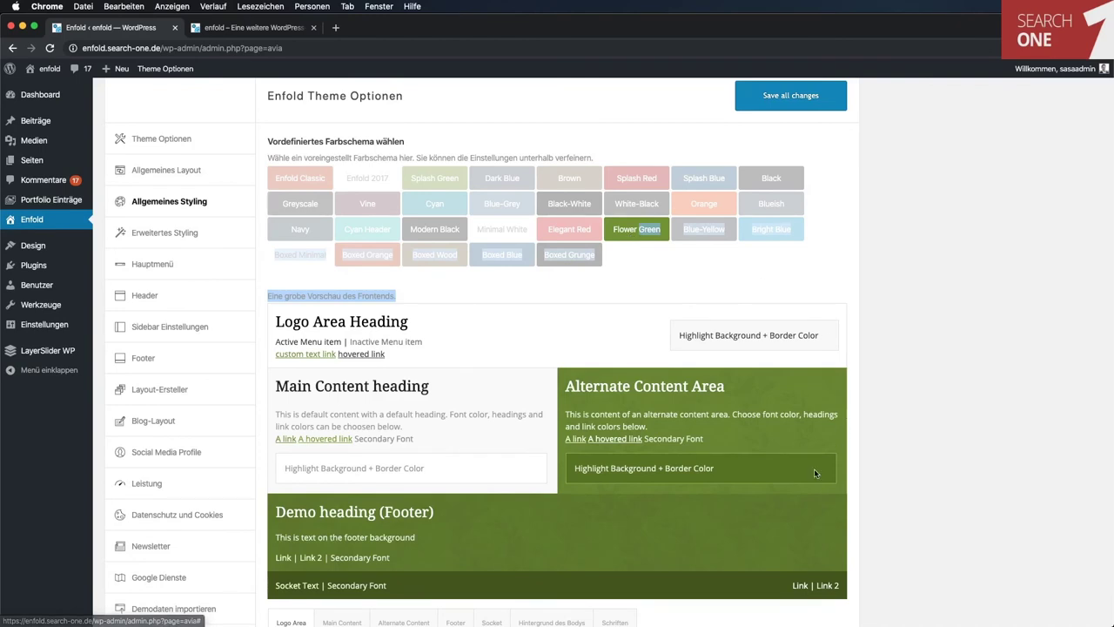
click(786, 103)
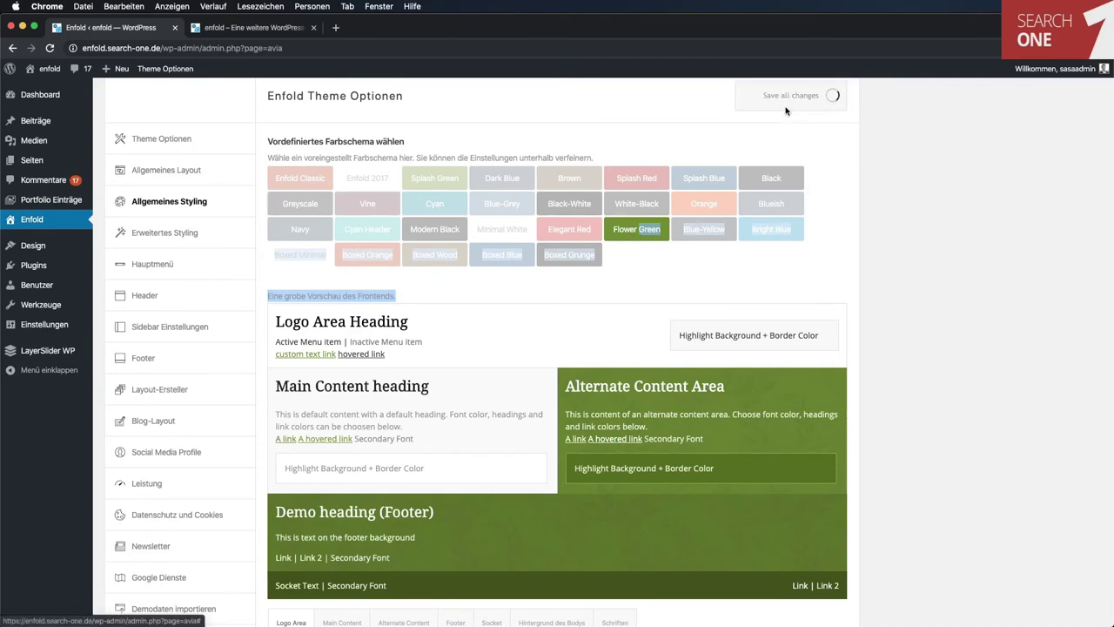
click(274, 28)
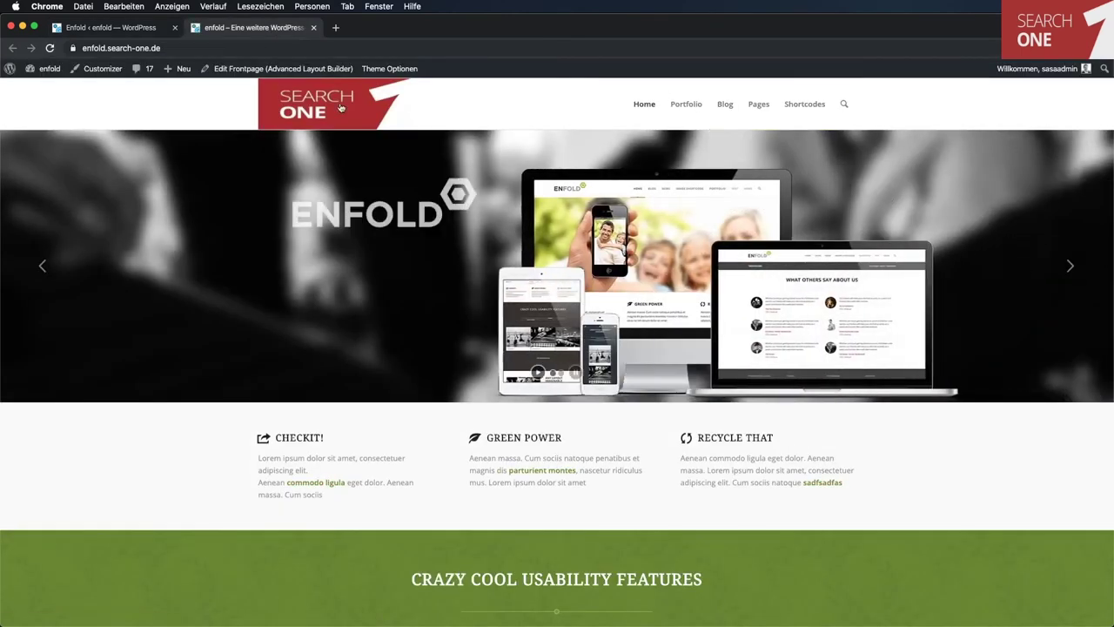
Step: Review the individual colour fields and Quick CSS in Allgemeines Styling, and the selectable elements in Erweitertes Styling
click(160, 29)
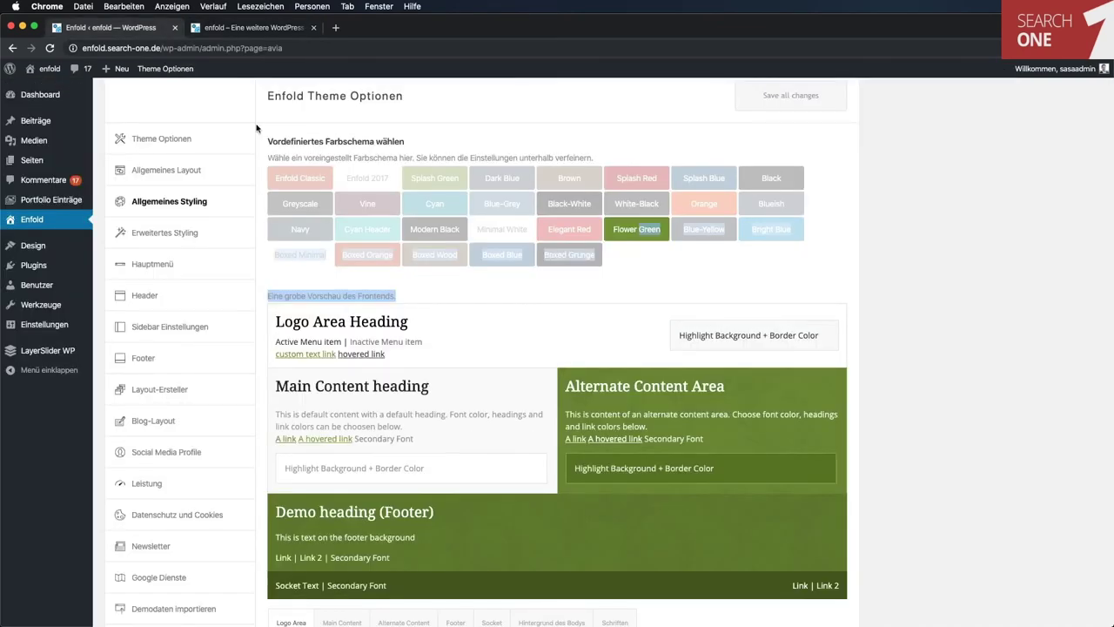
scroll(837, 283, down, 5)
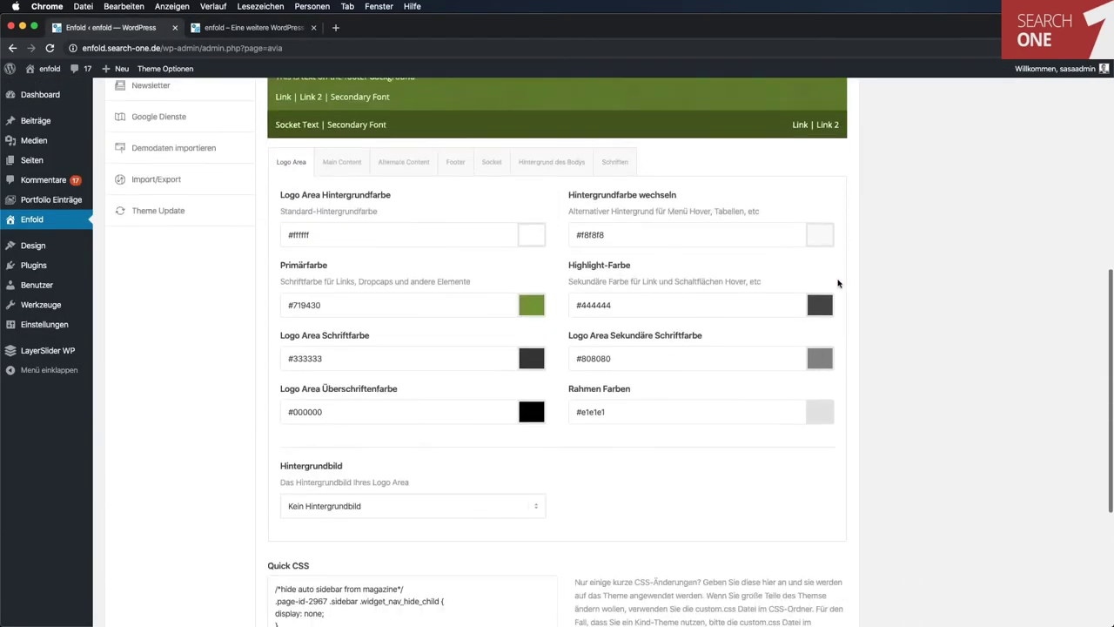
scroll(838, 283, down, 3)
scroll(837, 283, up, 2)
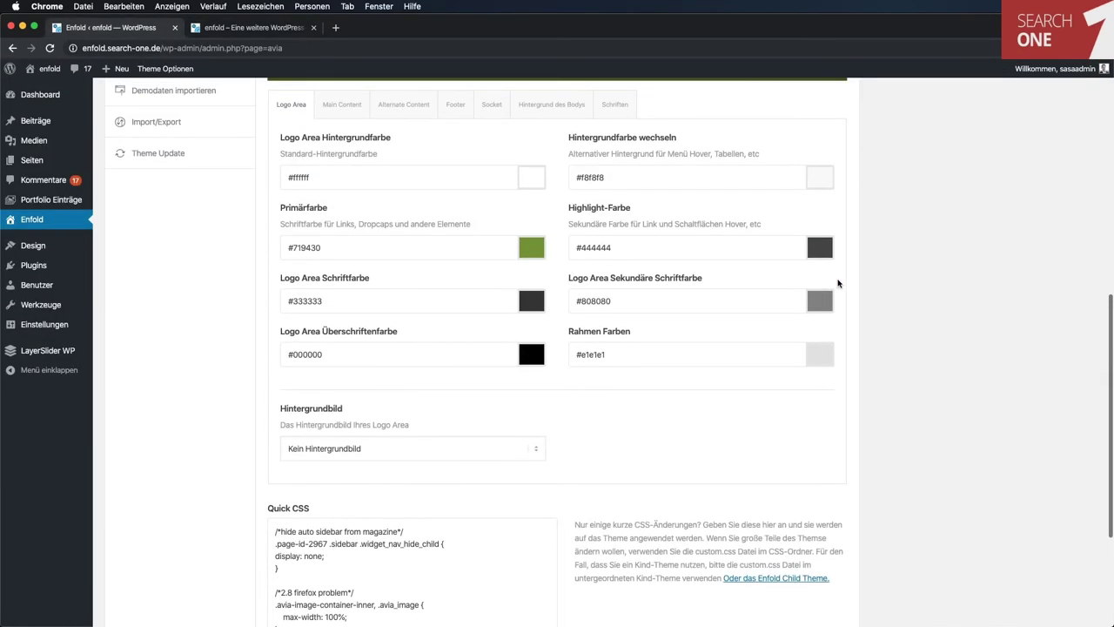
right_click(453, 77)
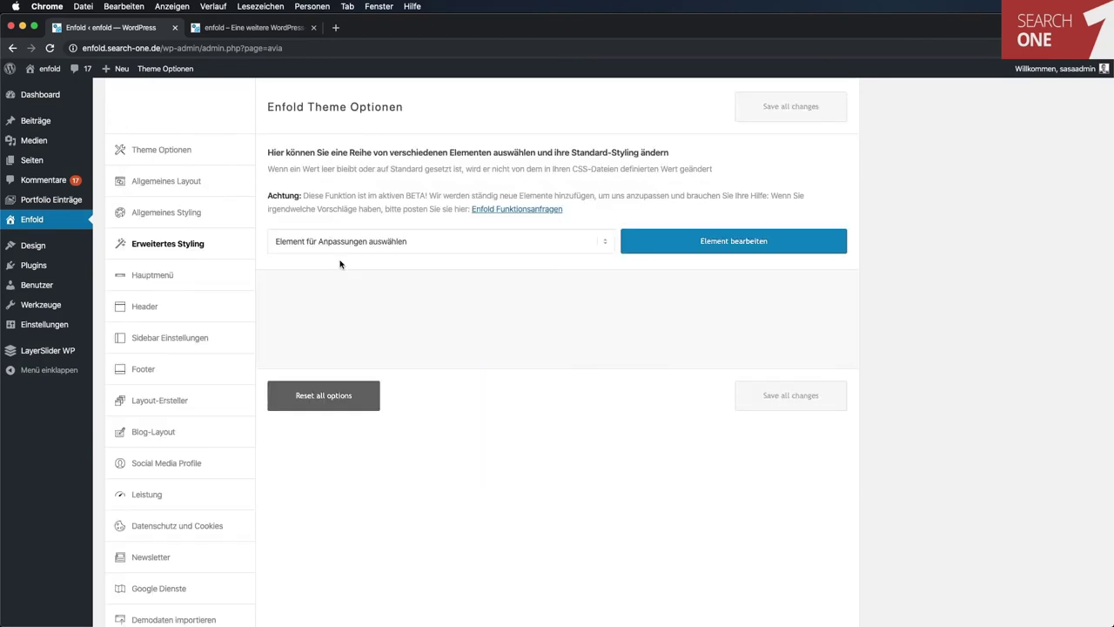
click(450, 242)
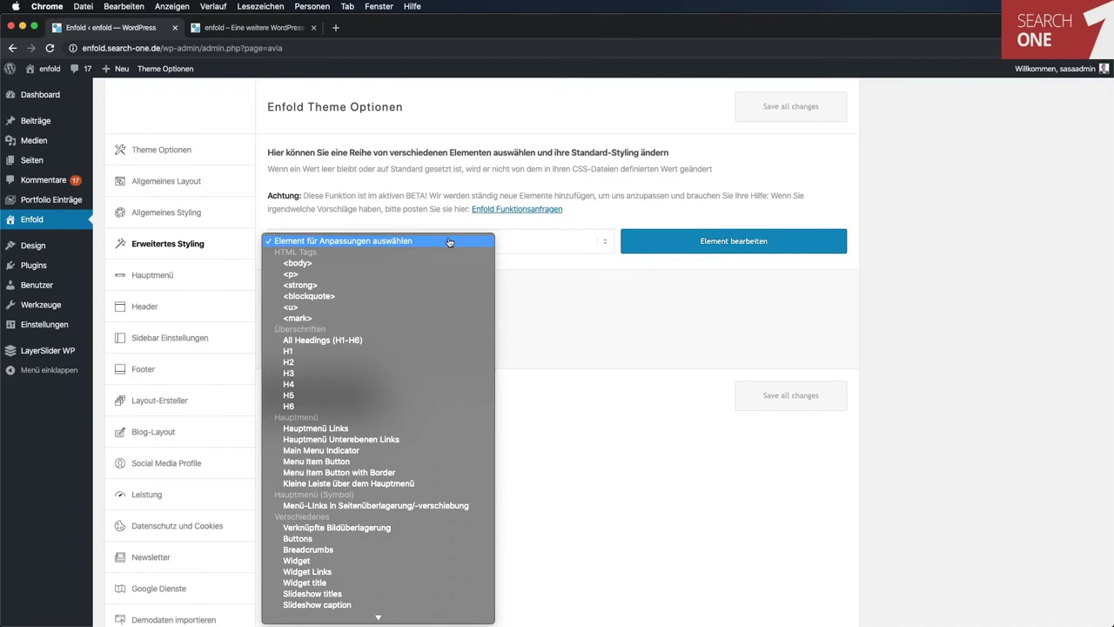
click(575, 195)
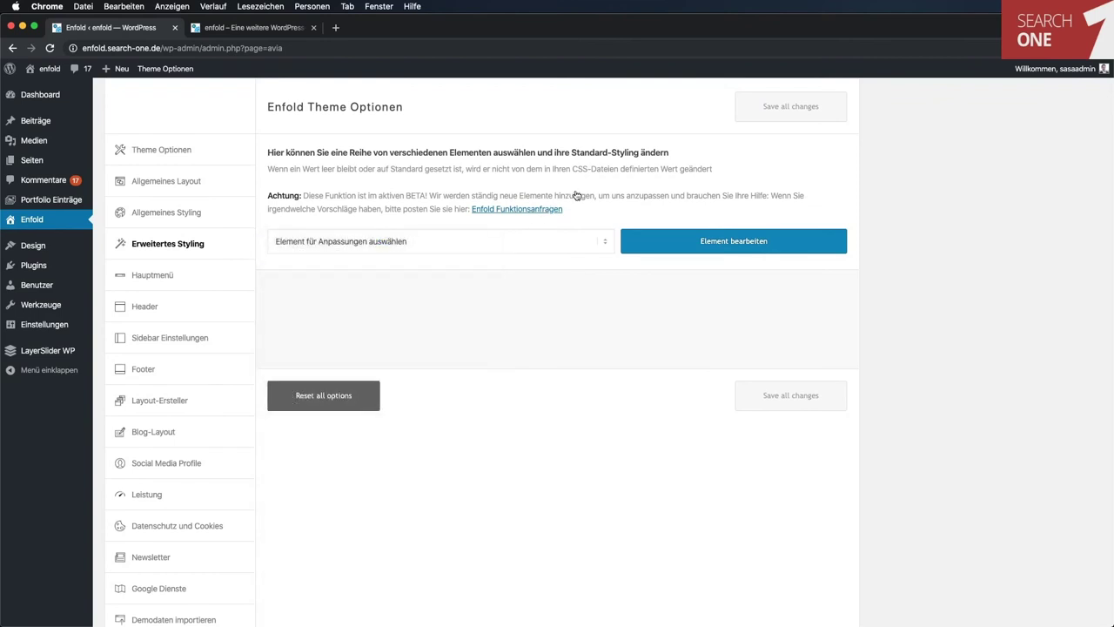
Step: Examine the Hauptmenü display options and the Header settings for logo position, size, style and breadcrumb
click(176, 276)
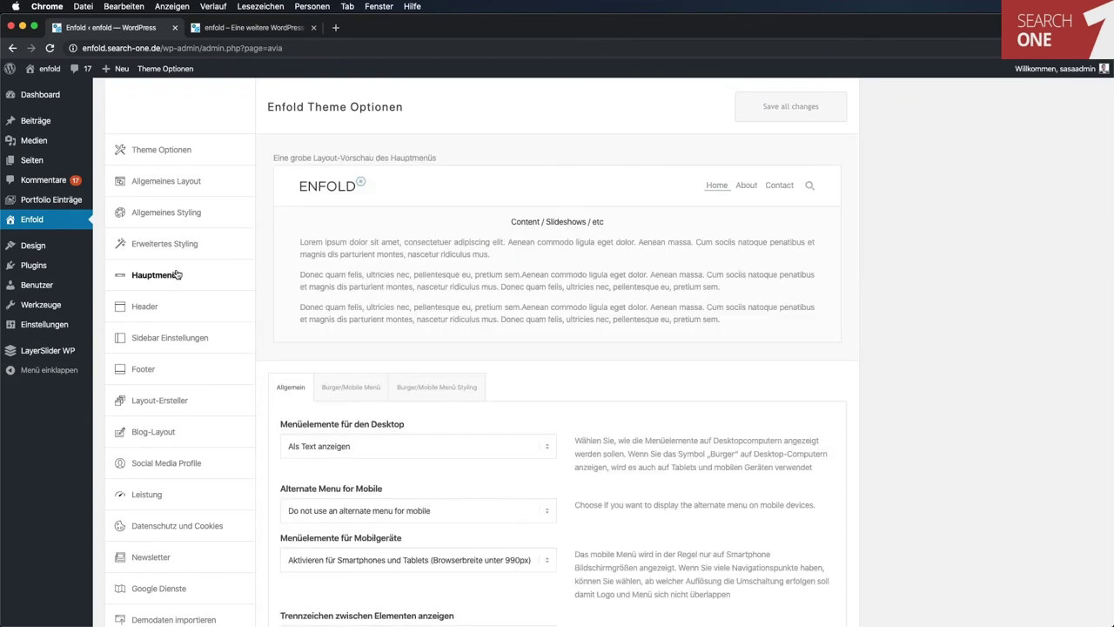
scroll(178, 288, down, 3)
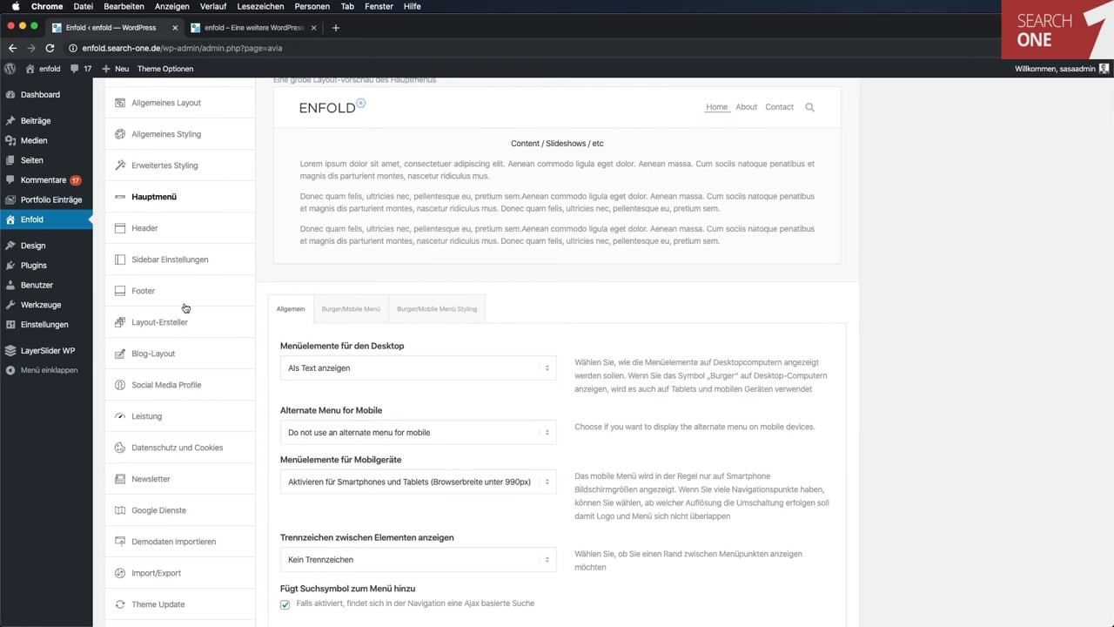
scroll(184, 308, down, 3)
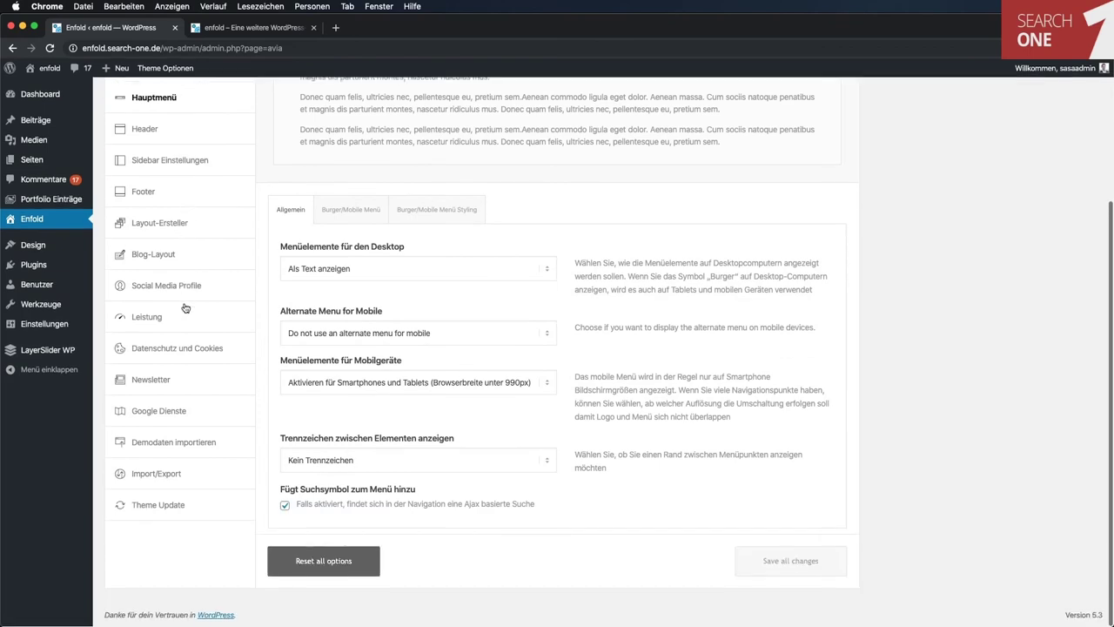
click(161, 141)
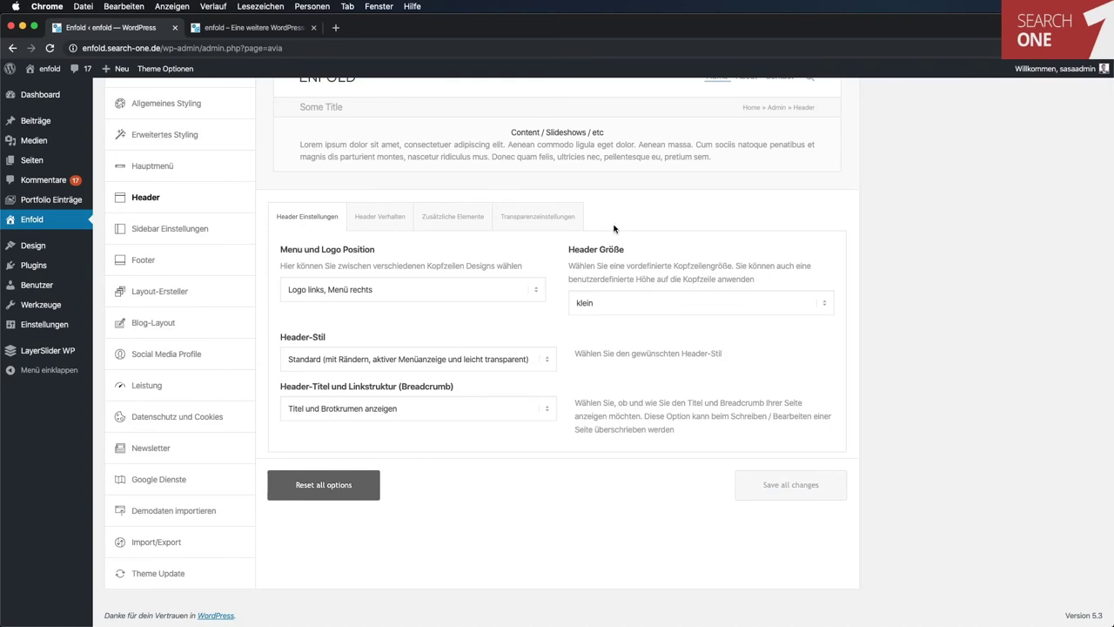
scroll(924, 309, up, 2)
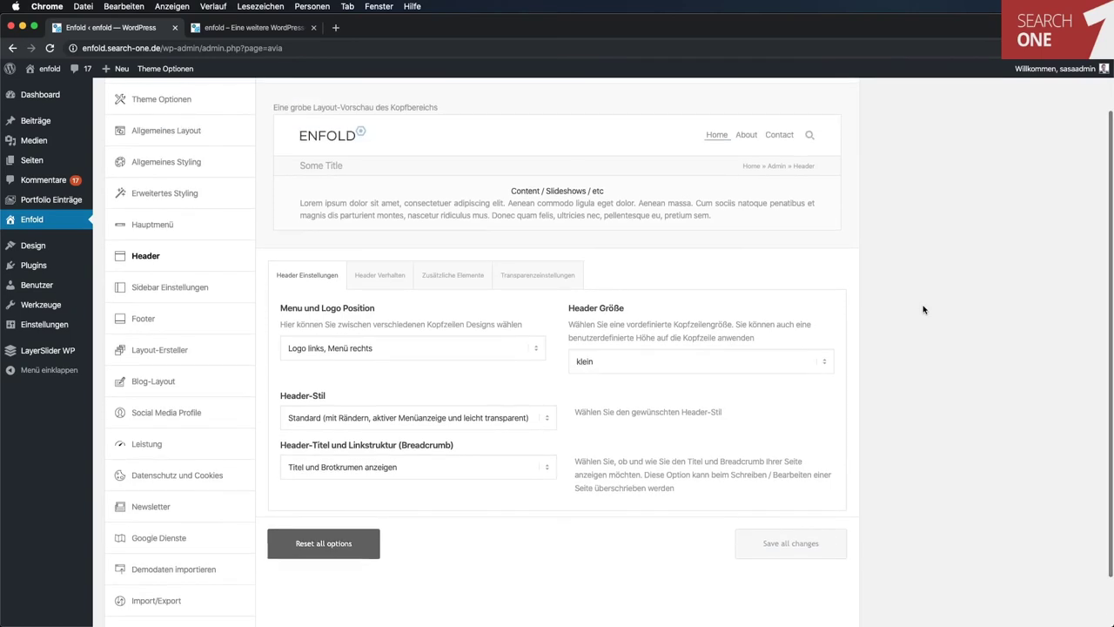
Step: Set the header's Menu und Logo Position to Logo rechts, Menü links, save the changes, and check the reloaded front page
click(303, 354)
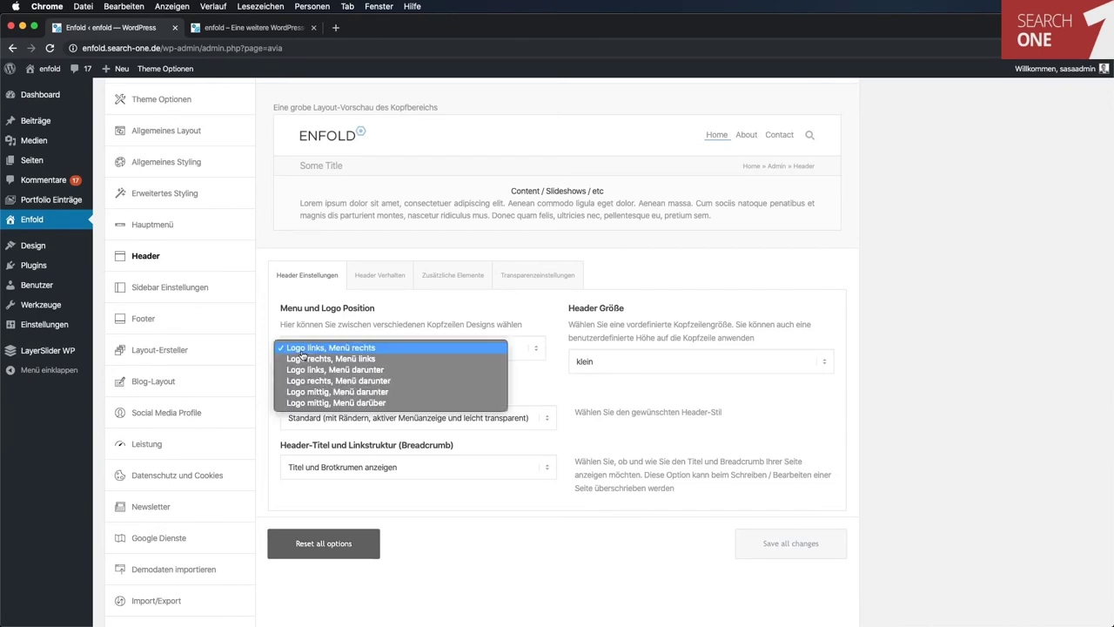
click(369, 360)
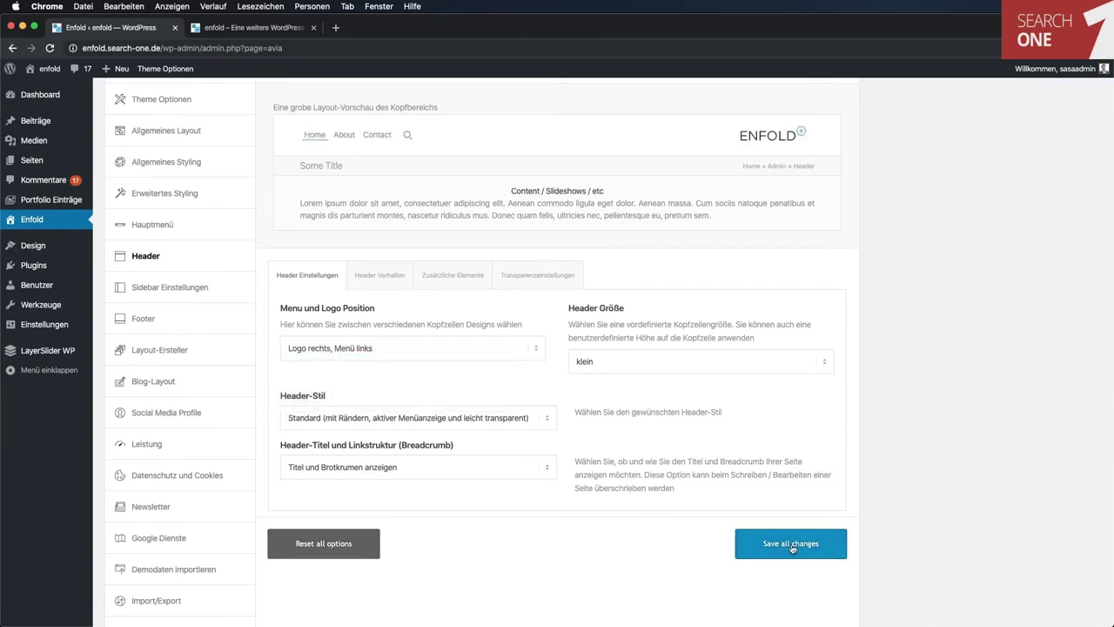
click(793, 545)
click(265, 31)
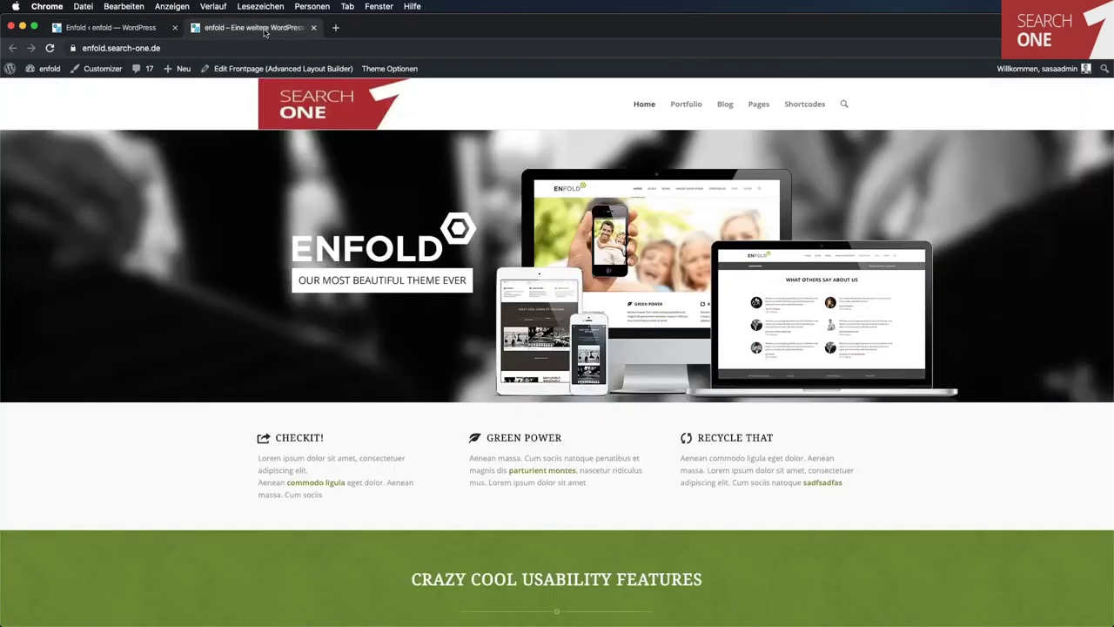
key(super+r)
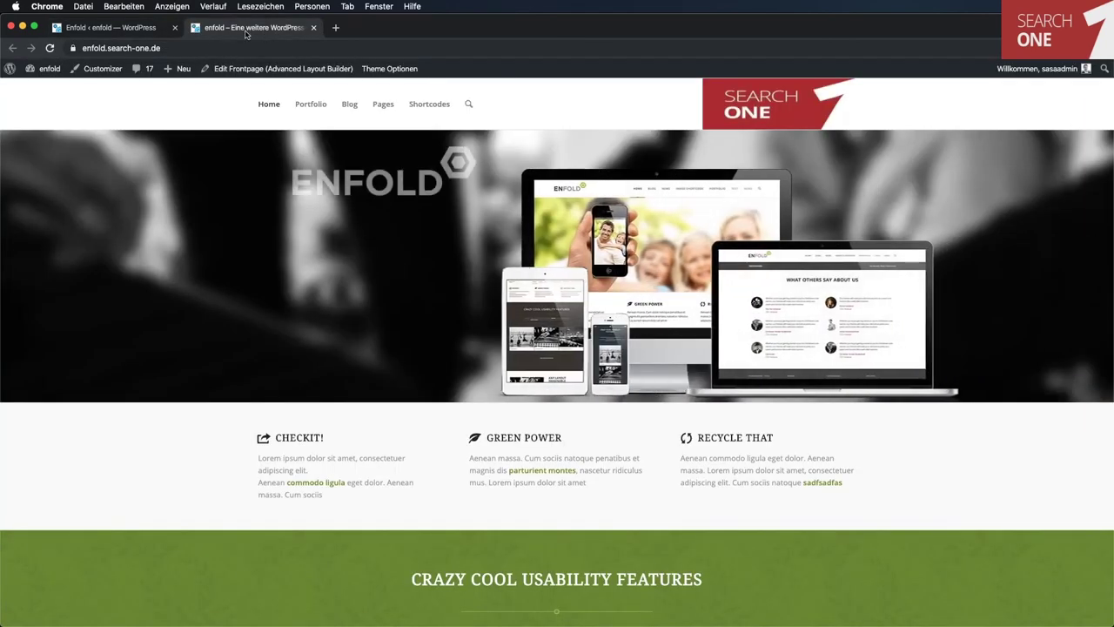
click(122, 28)
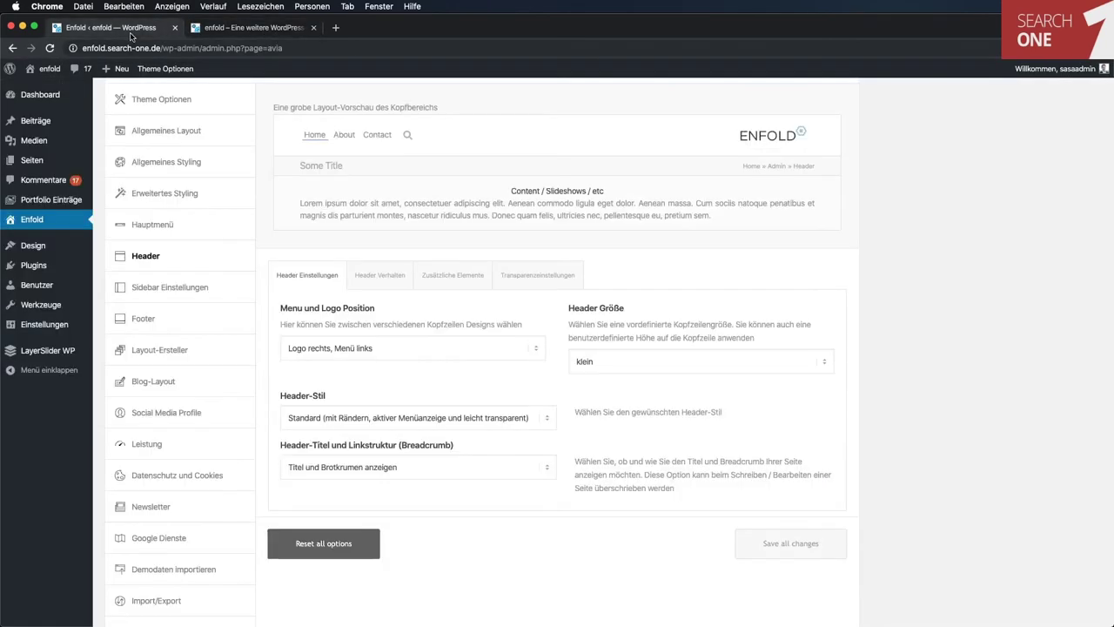
Step: Review the Sidebar Einstellungen and look through the front page down to its footer
click(196, 296)
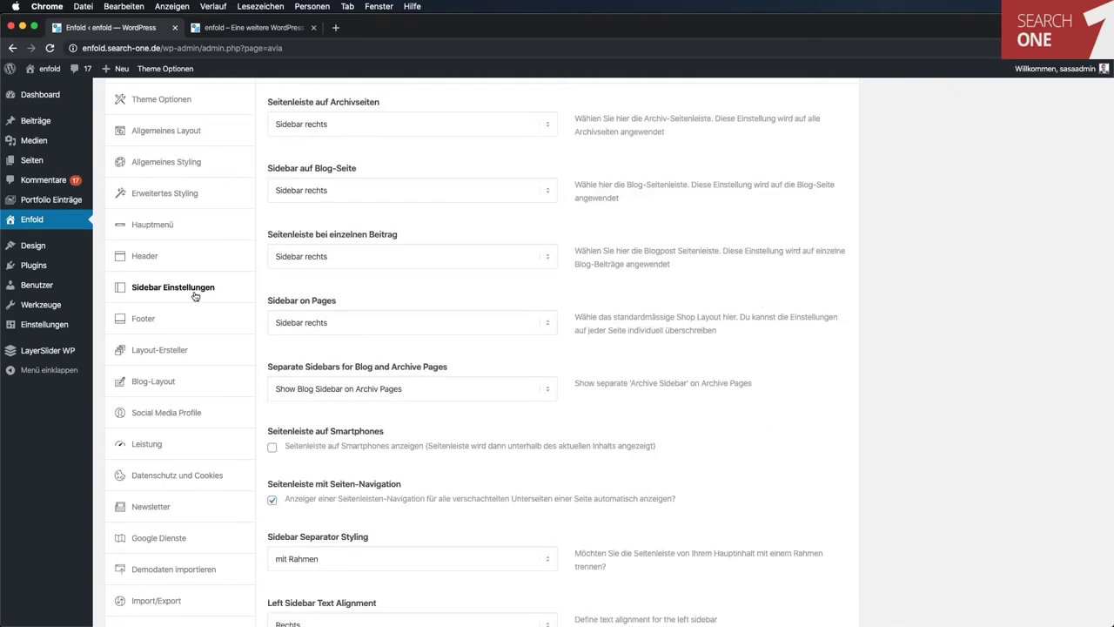
click(271, 33)
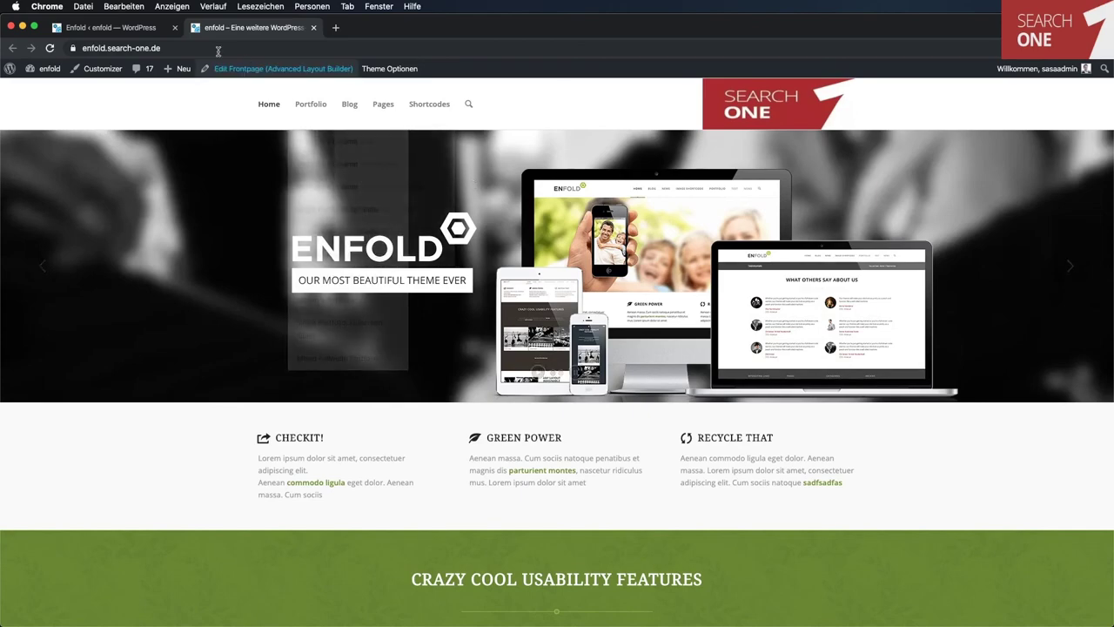
scroll(585, 357, down, 5)
scroll(586, 355, down, 15)
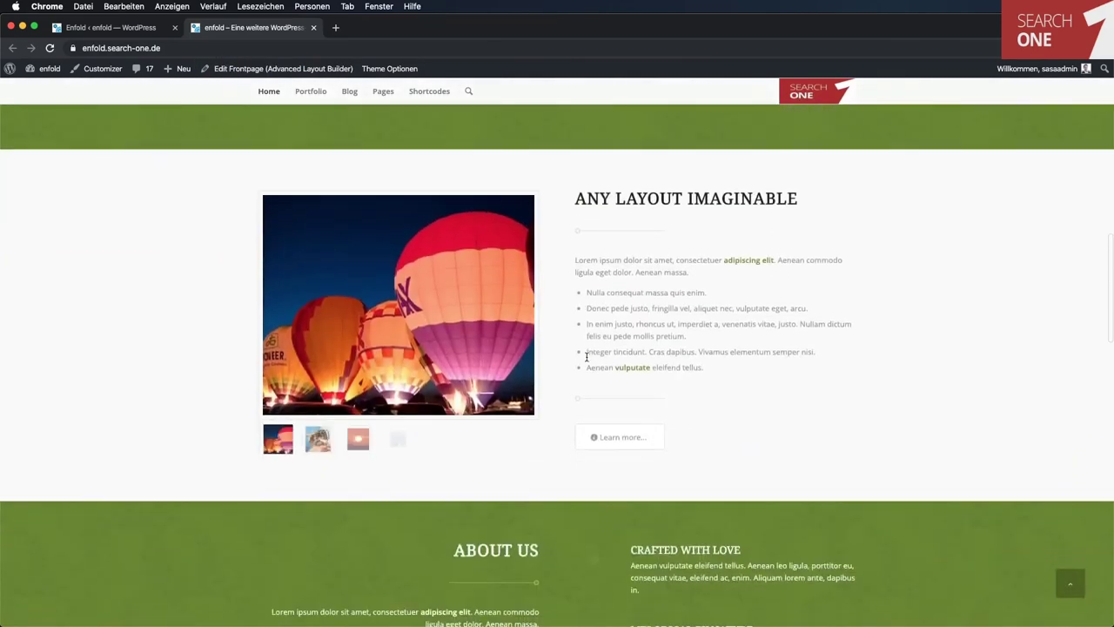
scroll(632, 331, down, 15)
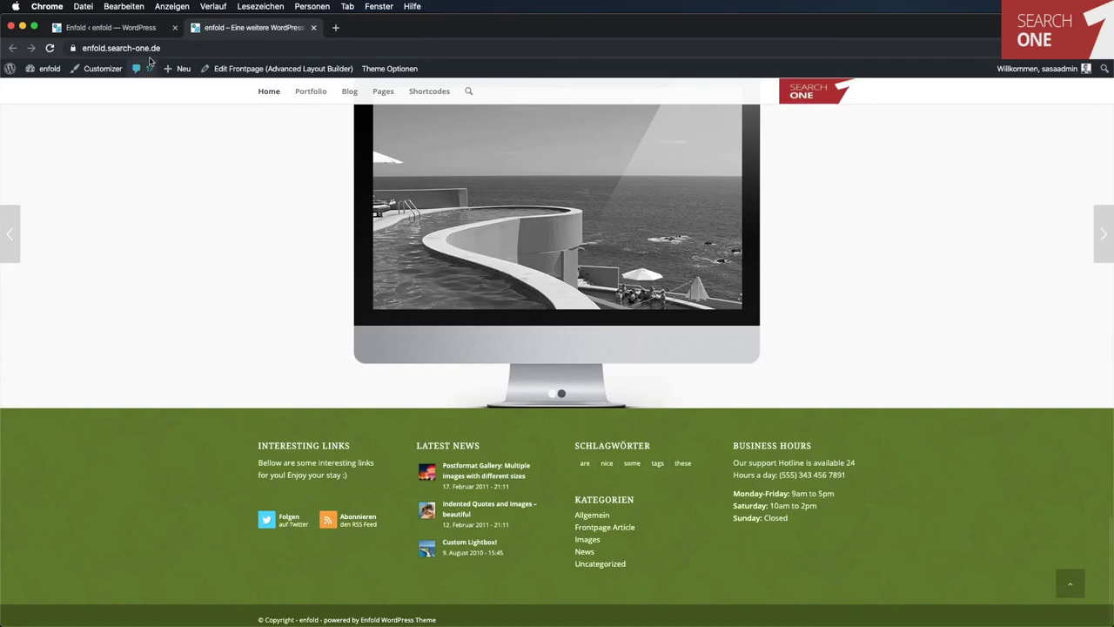
click(148, 29)
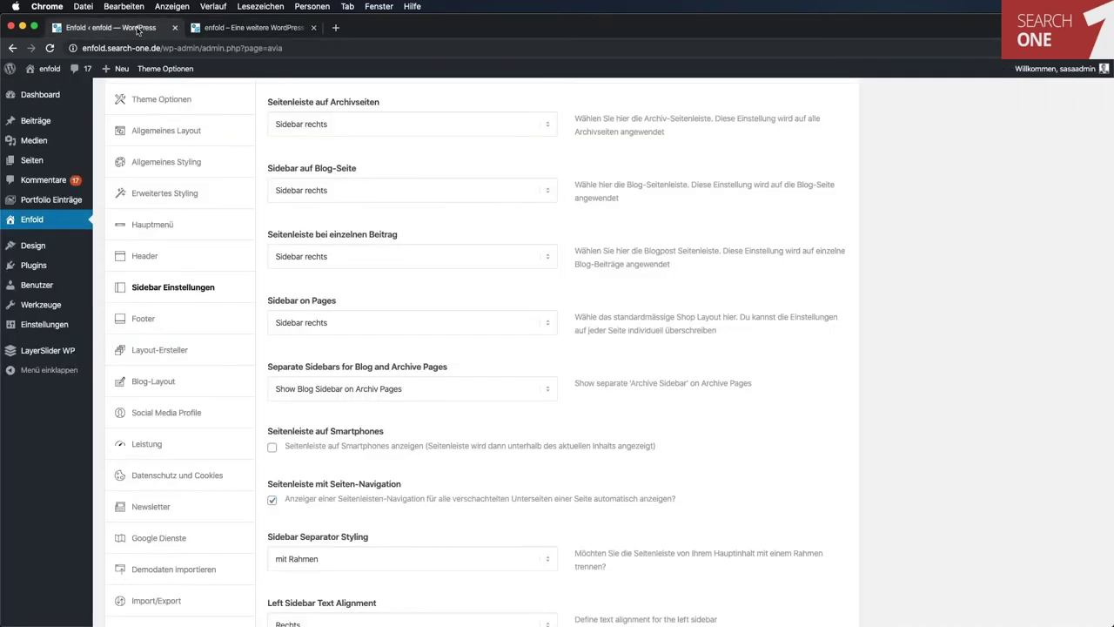
Step: Review the Footer settings and the Layout-Ersteller options, including Builder Options For Developers
click(158, 319)
click(168, 346)
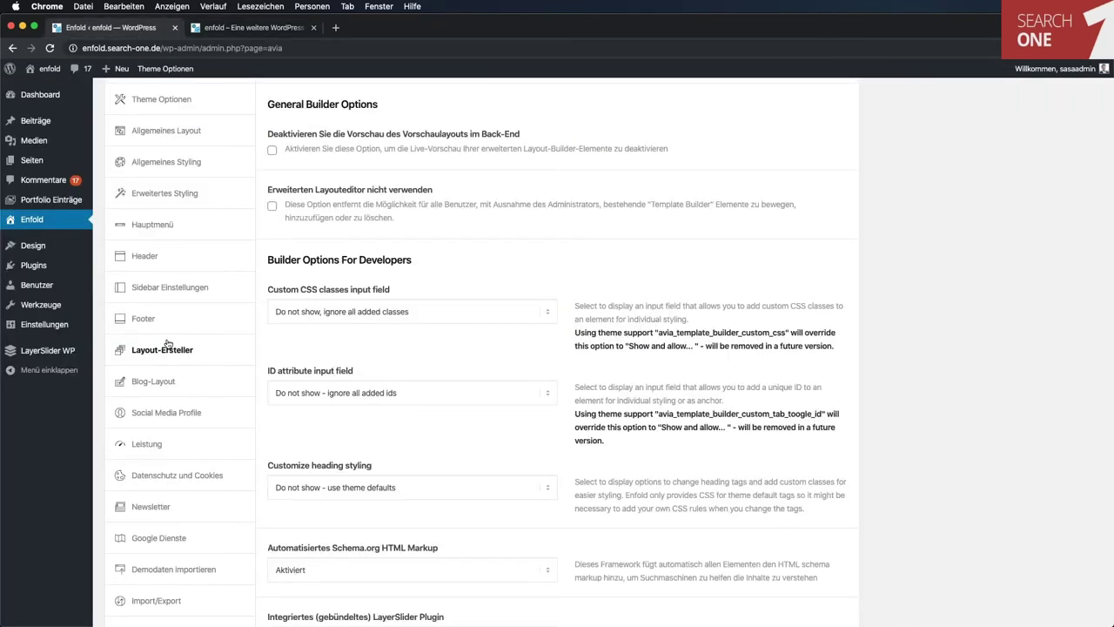
scroll(647, 405, up, 2)
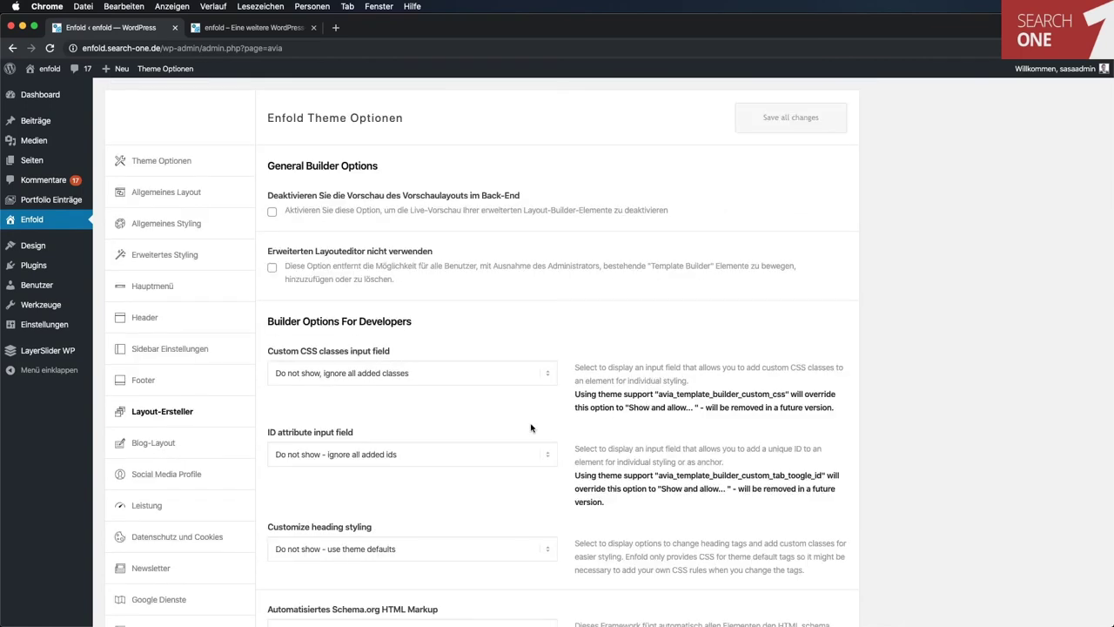
scroll(533, 427, down, 3)
double_click(379, 229)
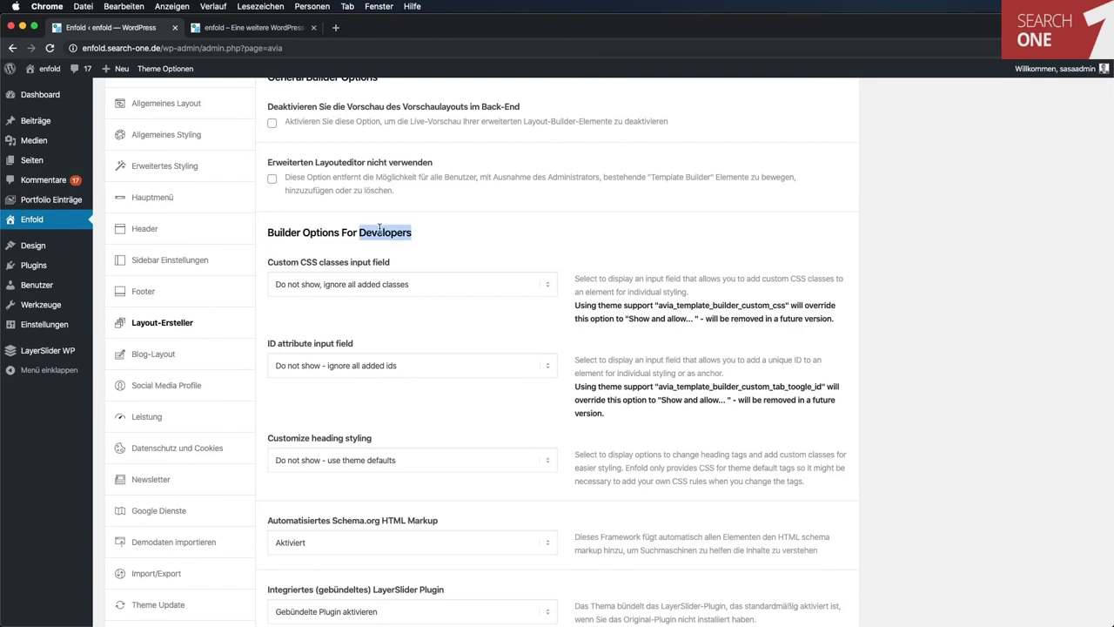
Step: Examine the Blog-Layout options for blog styling, layout, single post navigation, meta elements and share links
click(184, 356)
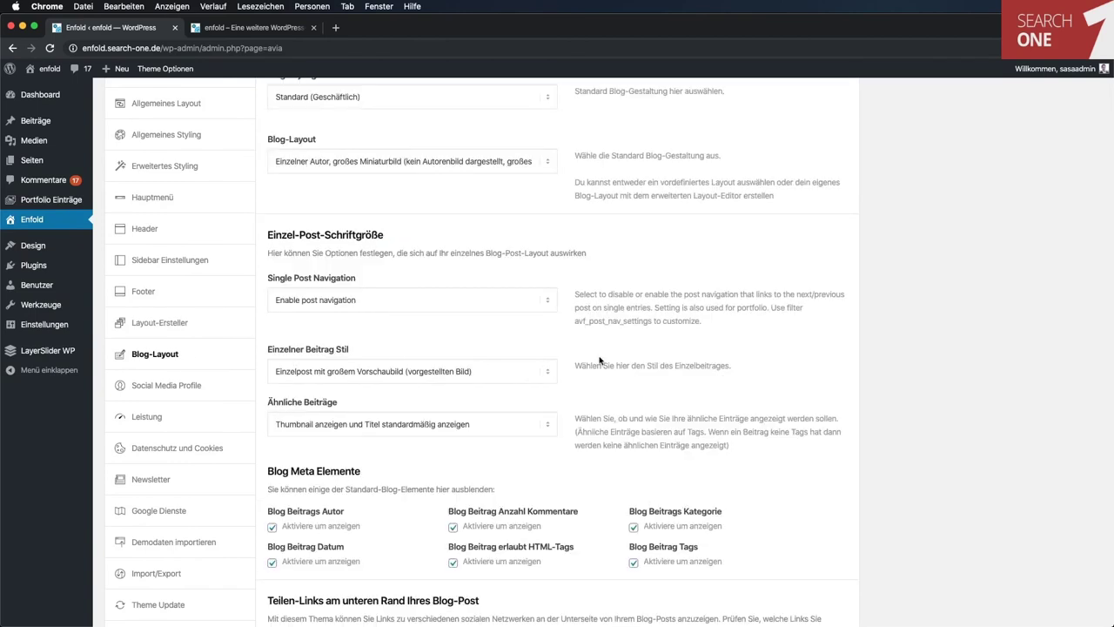
scroll(599, 360, up, 3)
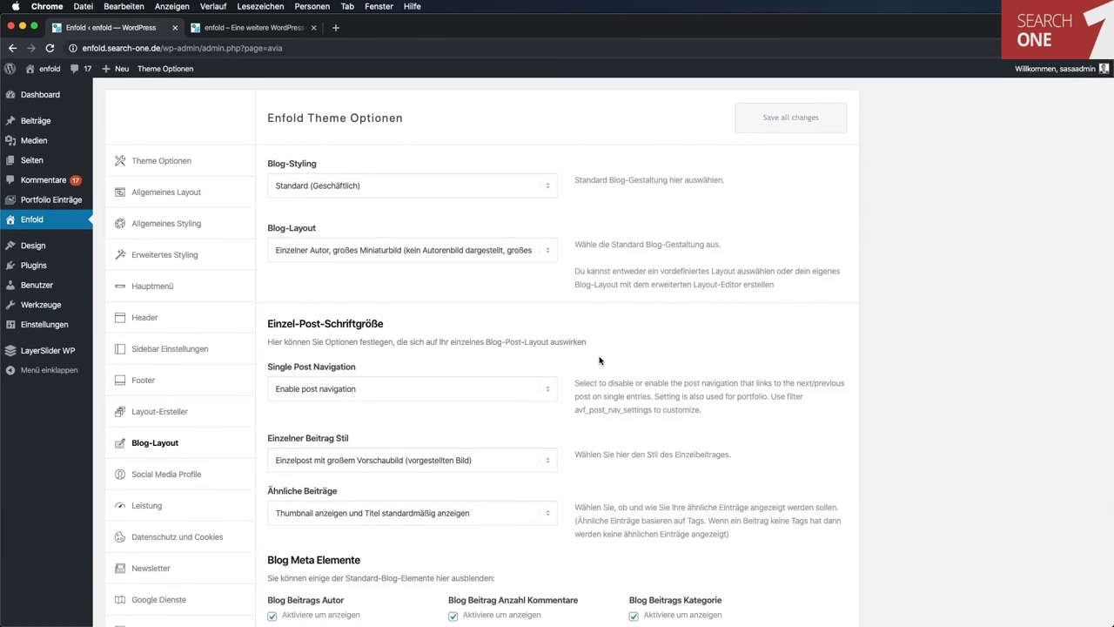
scroll(599, 359, down, 4)
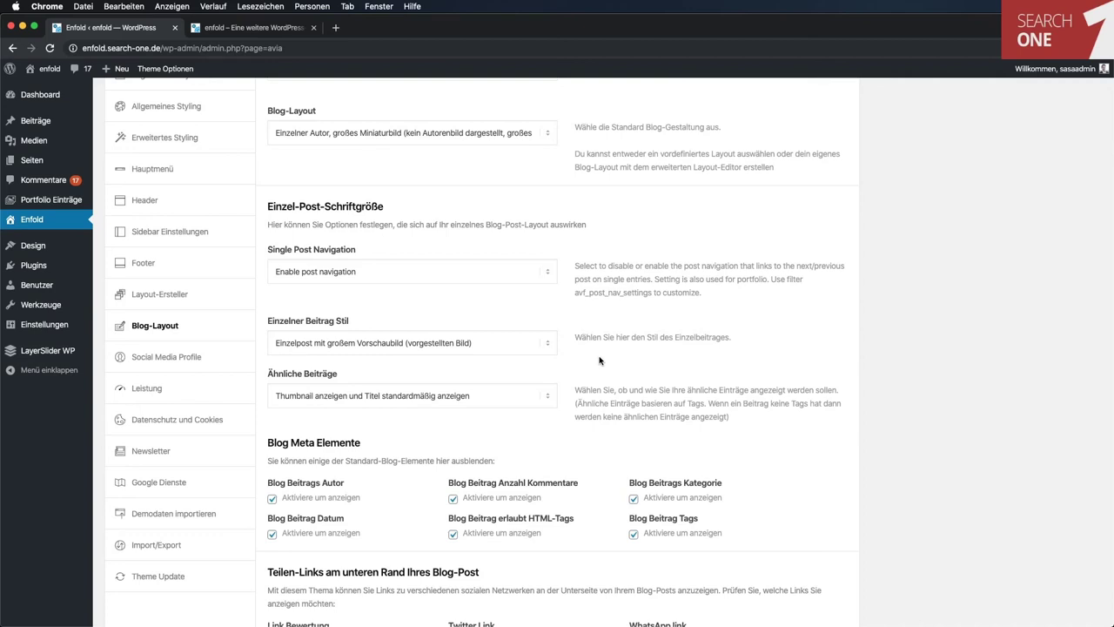
scroll(599, 360, down, 3)
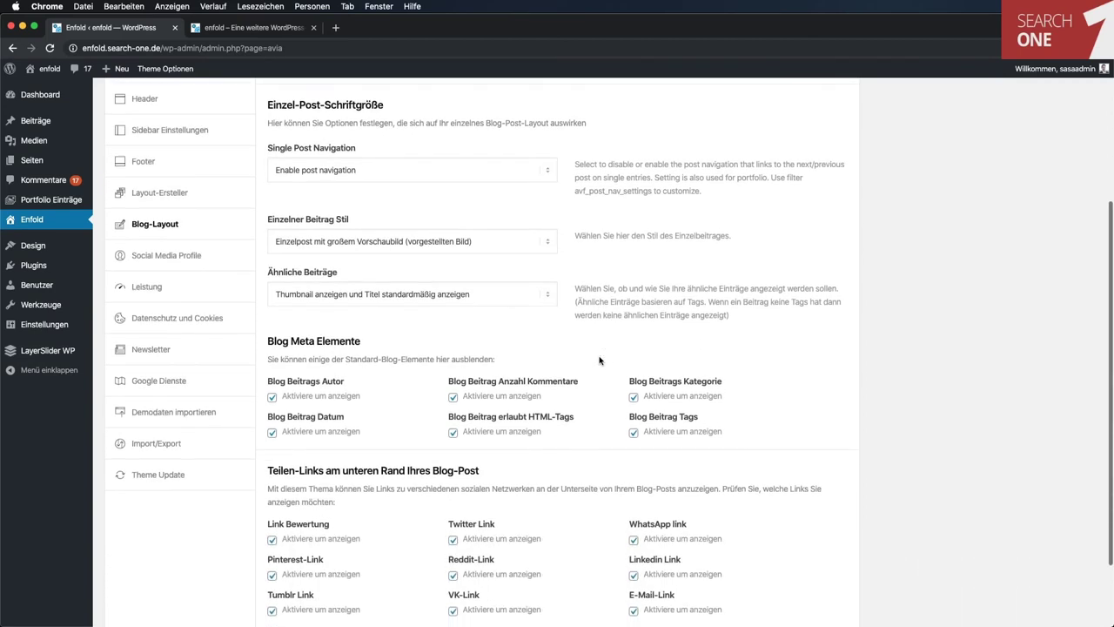
scroll(599, 359, up, 6)
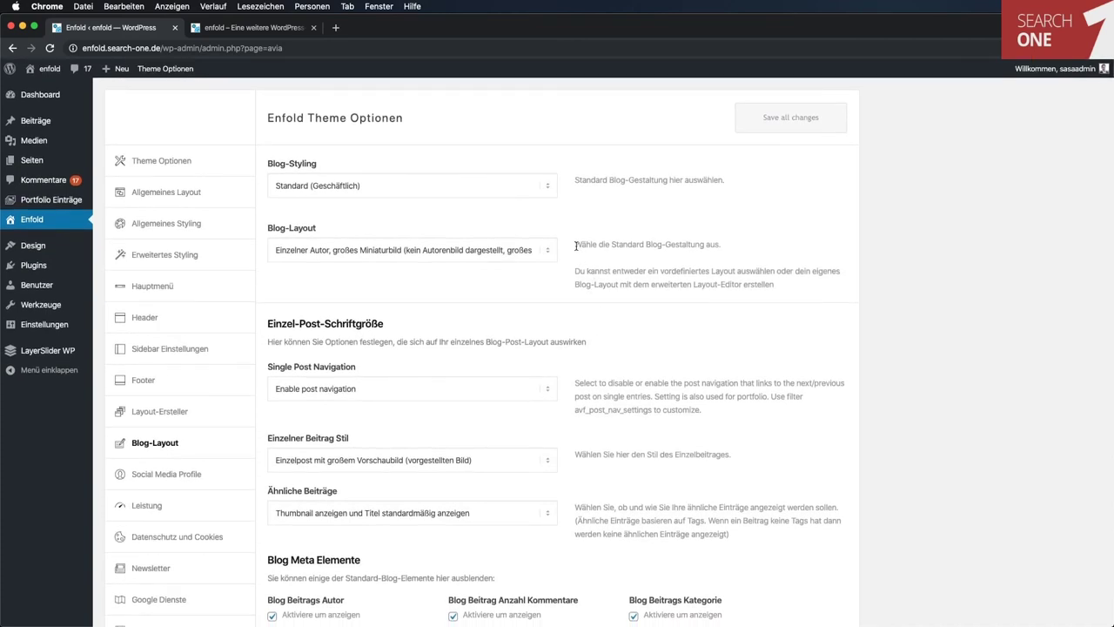
drag(576, 245, 772, 263)
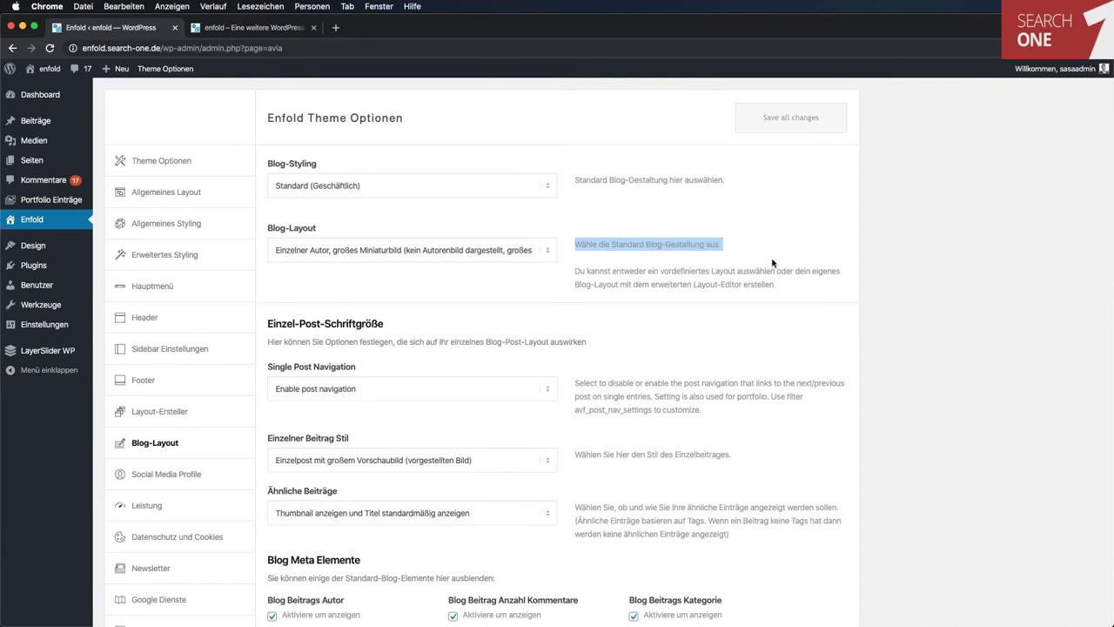
click(772, 264)
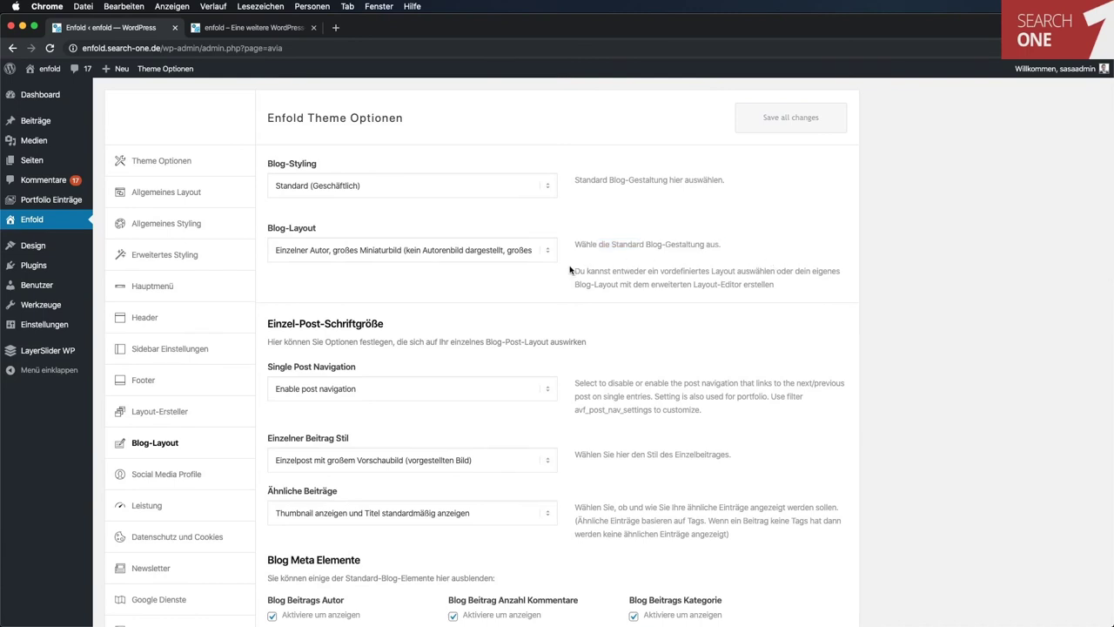
drag(574, 270, 803, 300)
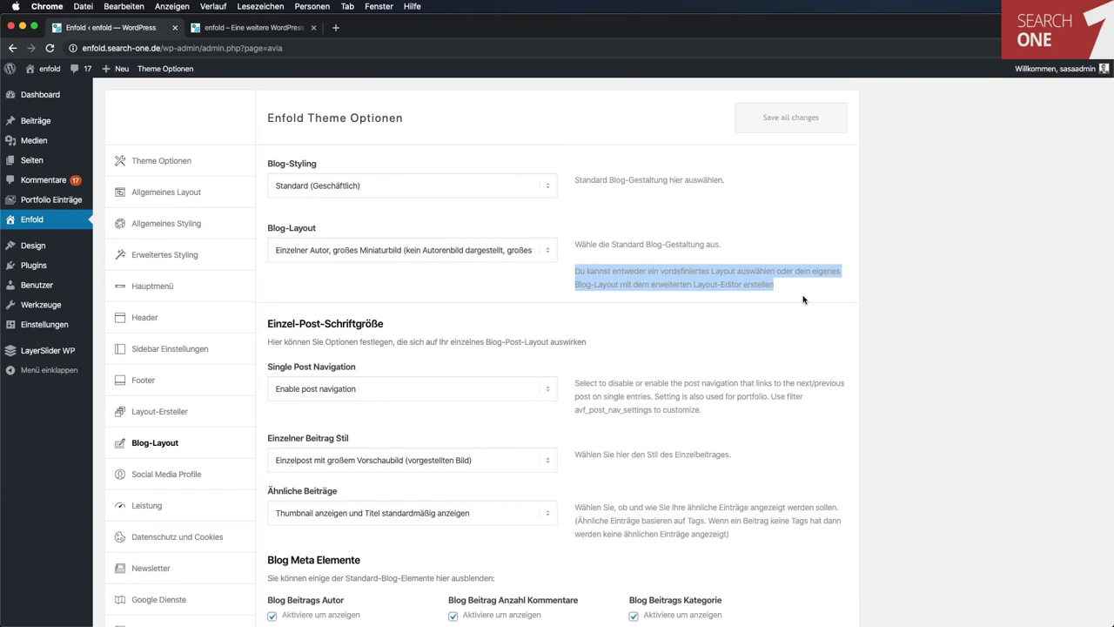
click(804, 299)
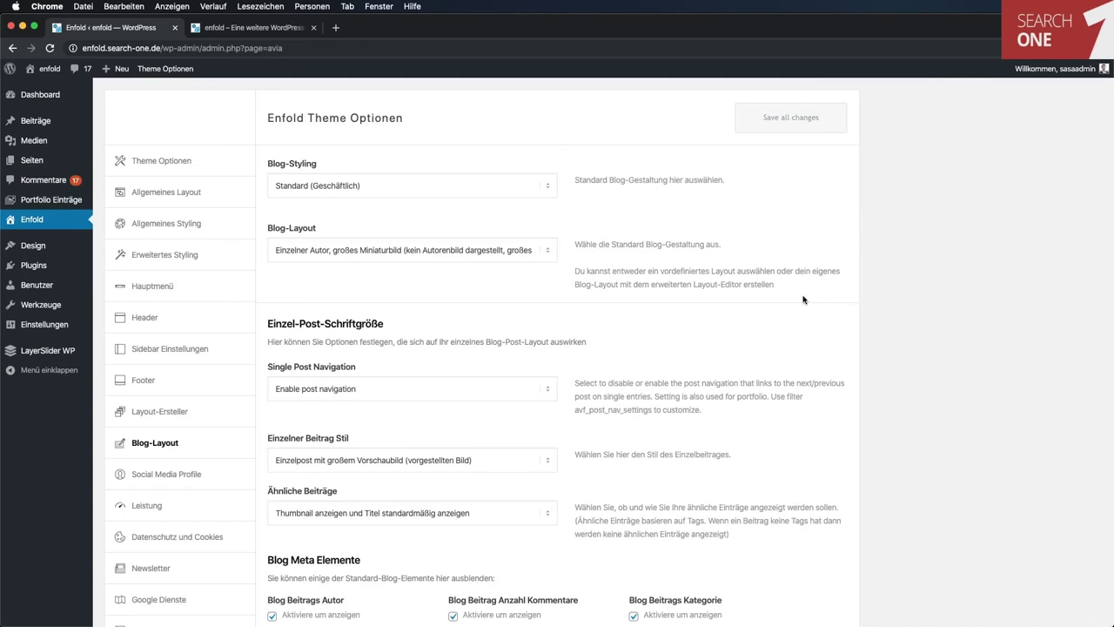
scroll(803, 299, down, 2)
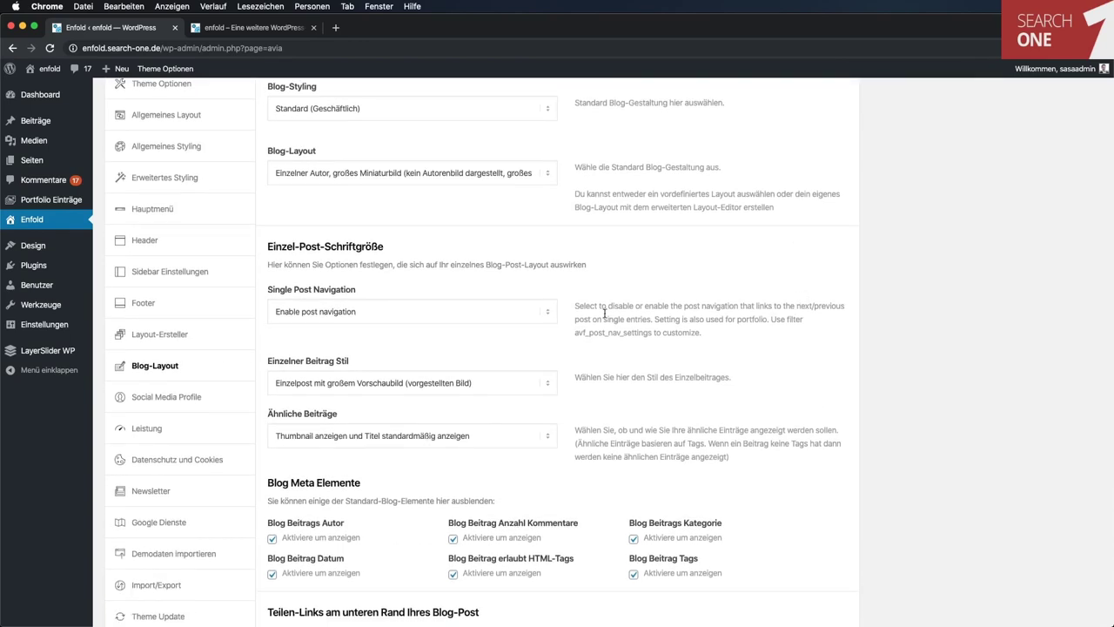
mouse_move(574, 306)
mouse_down()
mouse_move(721, 331)
mouse_move(581, 301)
mouse_up()
click(719, 328)
click(667, 252)
Step: Review the Social Media Profile links and the Leistung settings for file compression and deactivating functions, and return to the general Theme Options
click(192, 399)
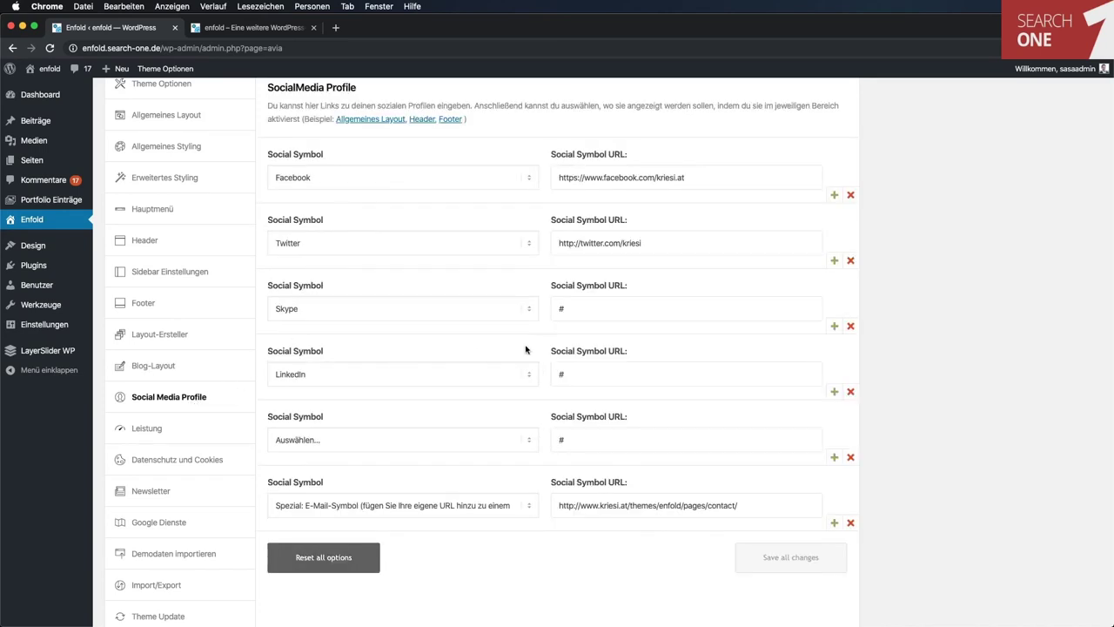
scroll(526, 349, down, 2)
click(192, 387)
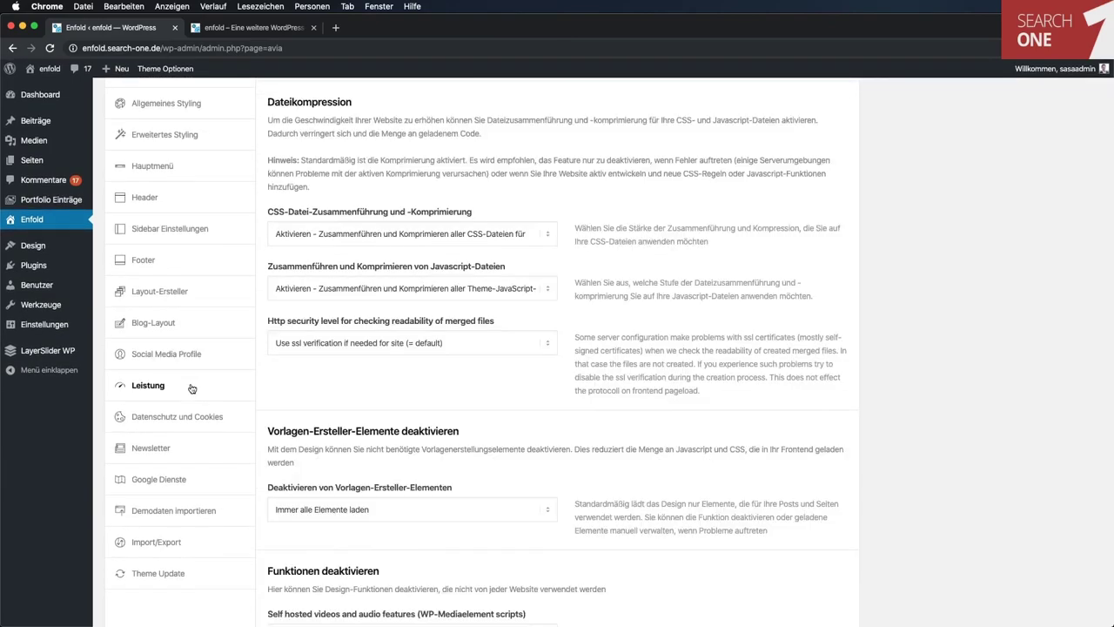
scroll(438, 367, down, 6)
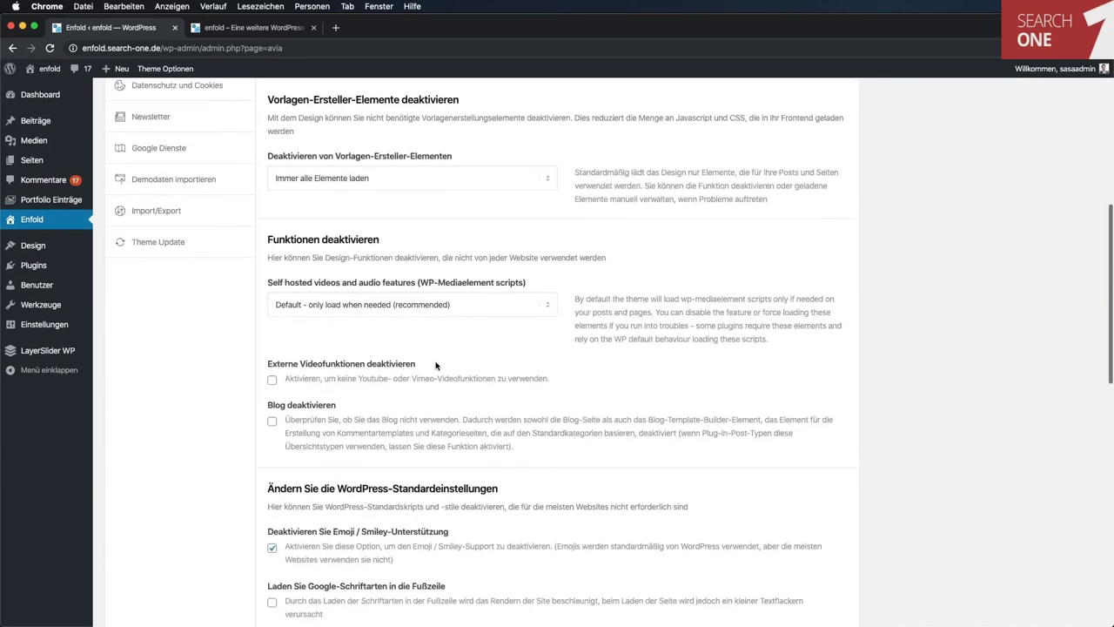
scroll(435, 366, up, 8)
scroll(435, 365, down, 9)
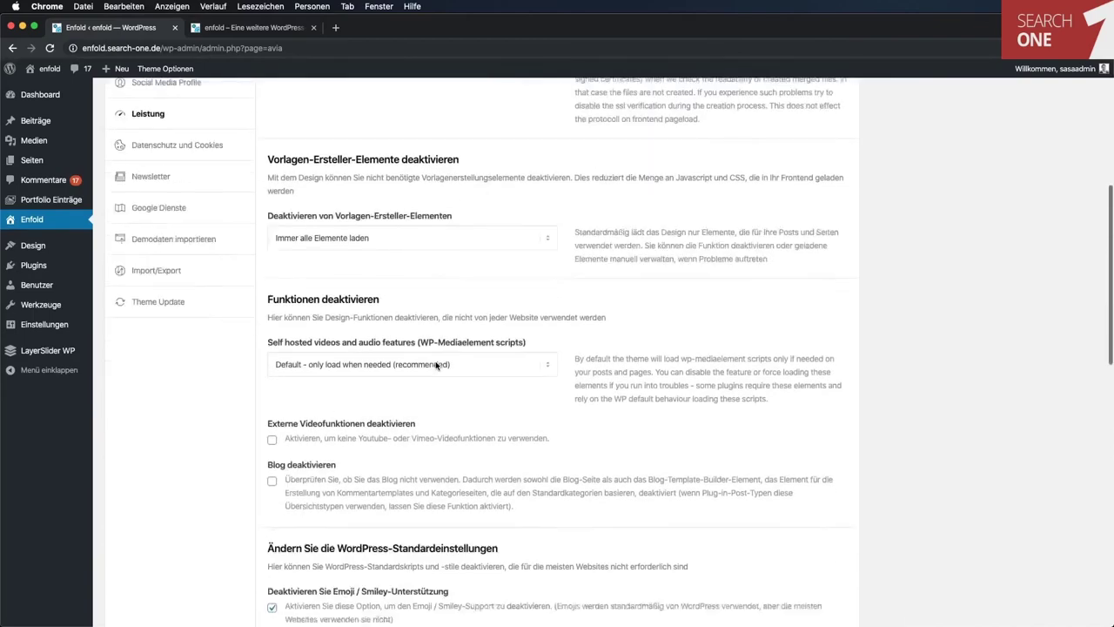
scroll(436, 363, up, 8)
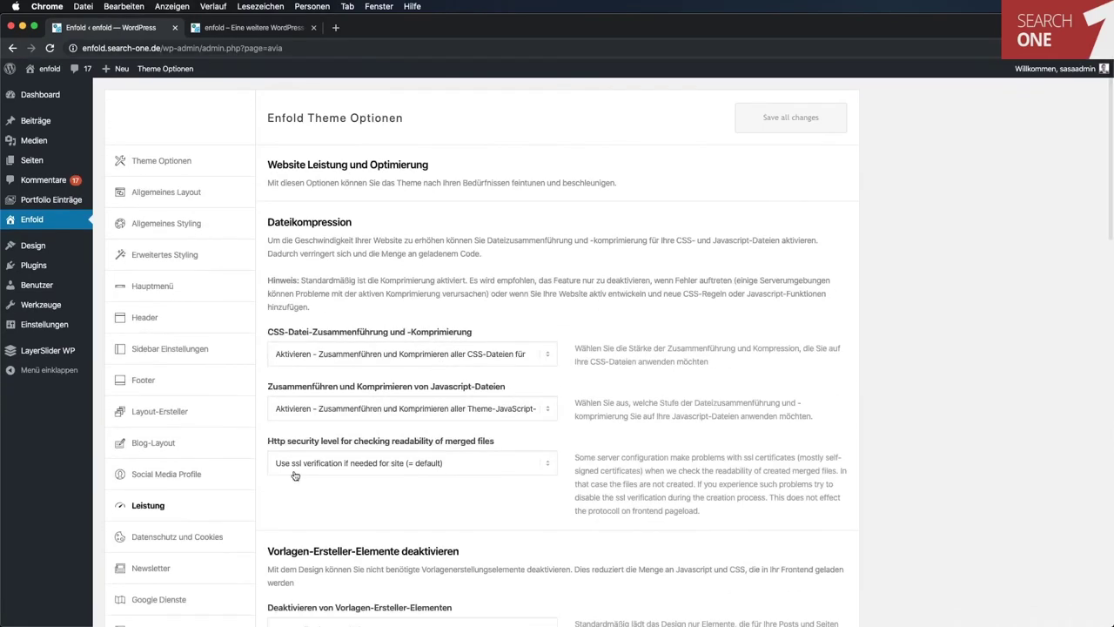
scroll(283, 485, down, 5)
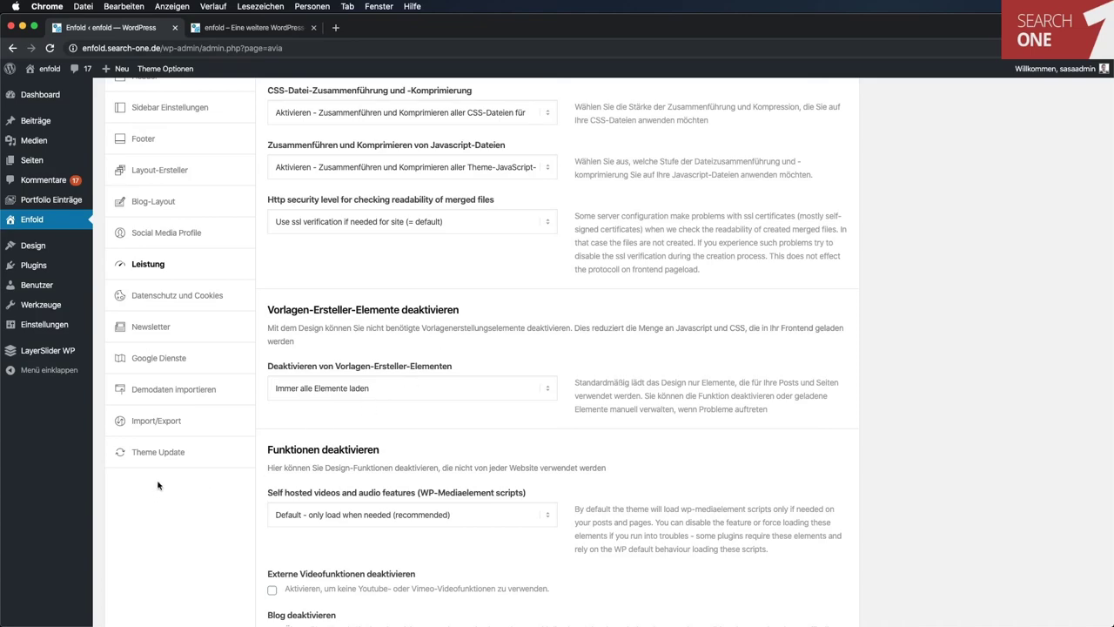
scroll(429, 490, up, 5)
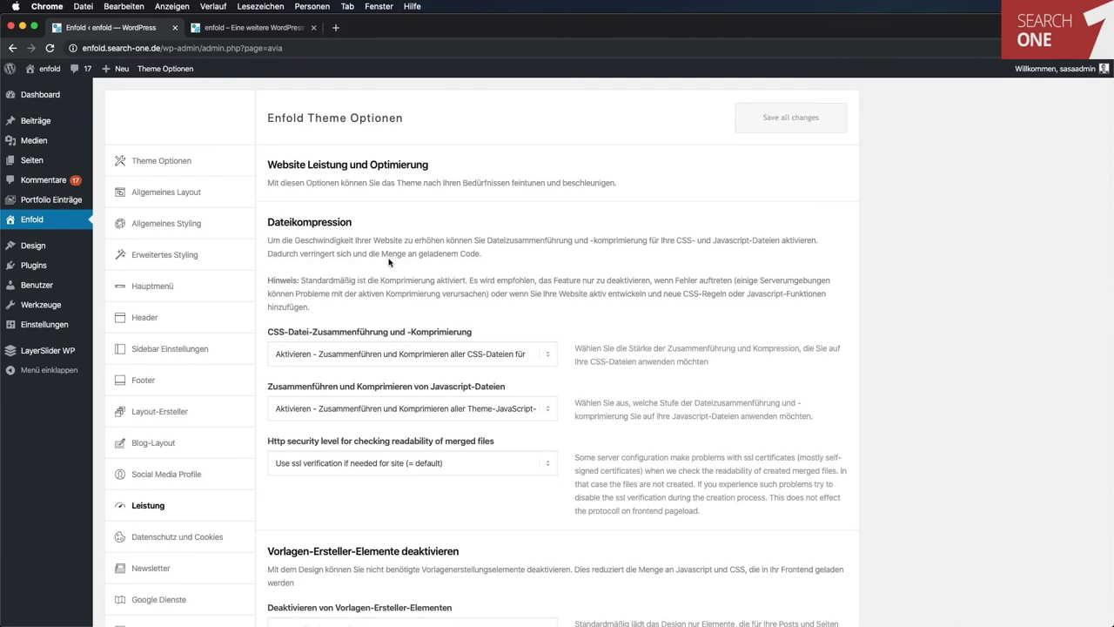
click(186, 164)
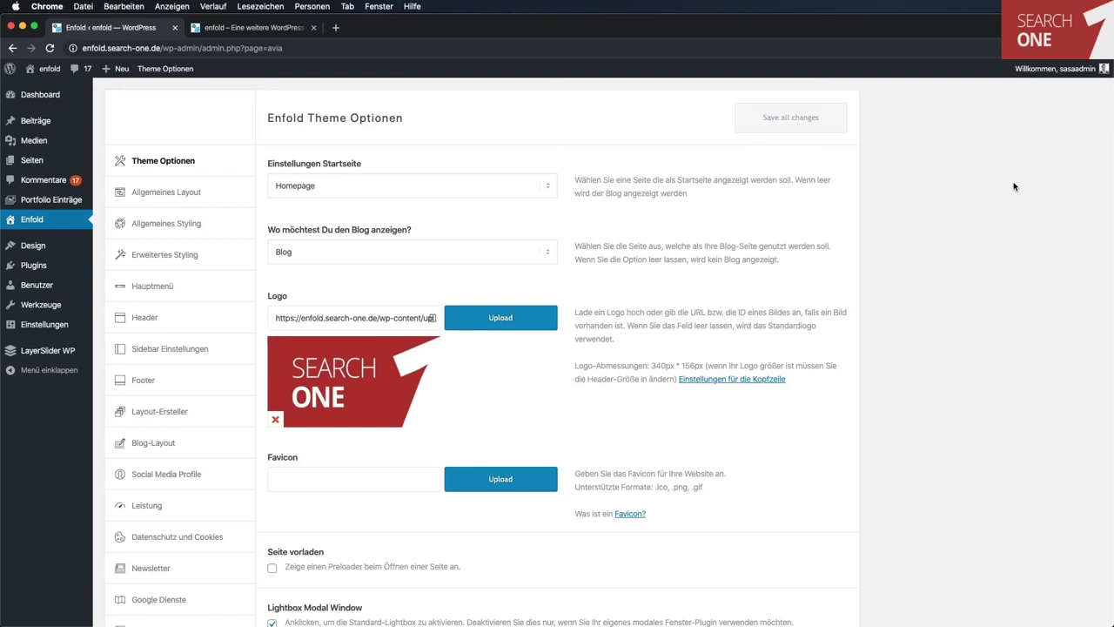
Step: Open the page Beispiel-Seite for editing and switch it to the Erweiterter Layout-Editor
click(27, 159)
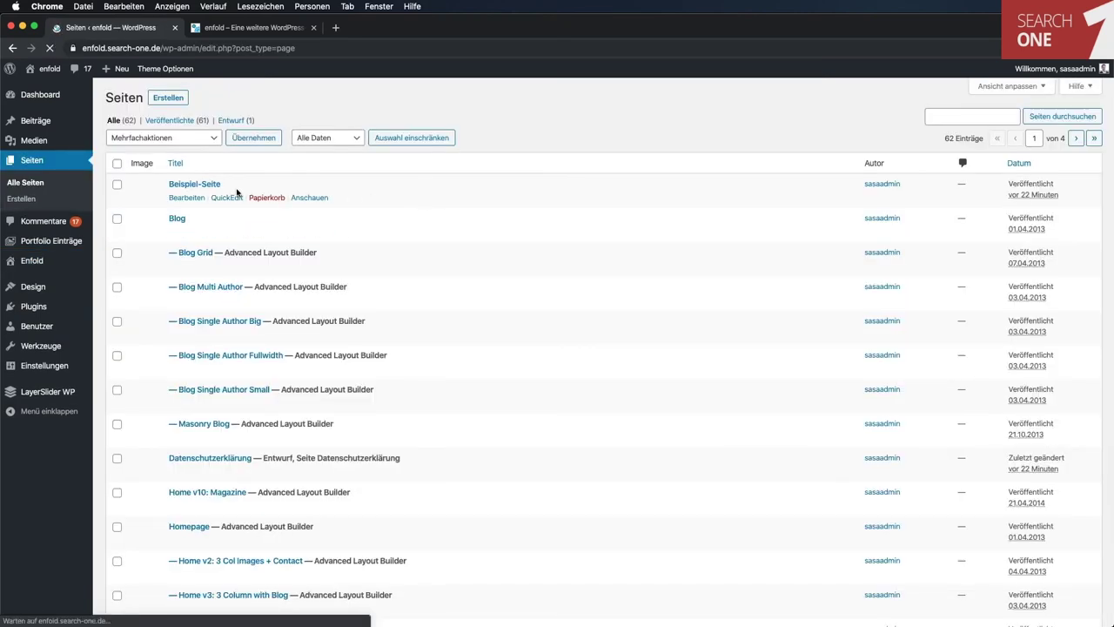
click(209, 188)
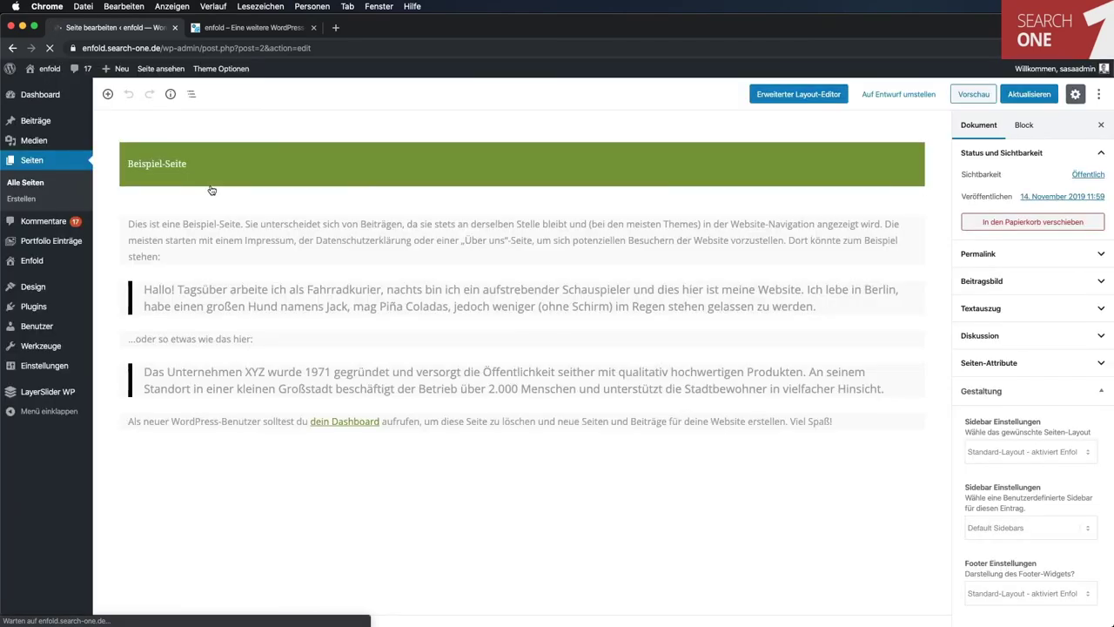
click(799, 94)
click(651, 139)
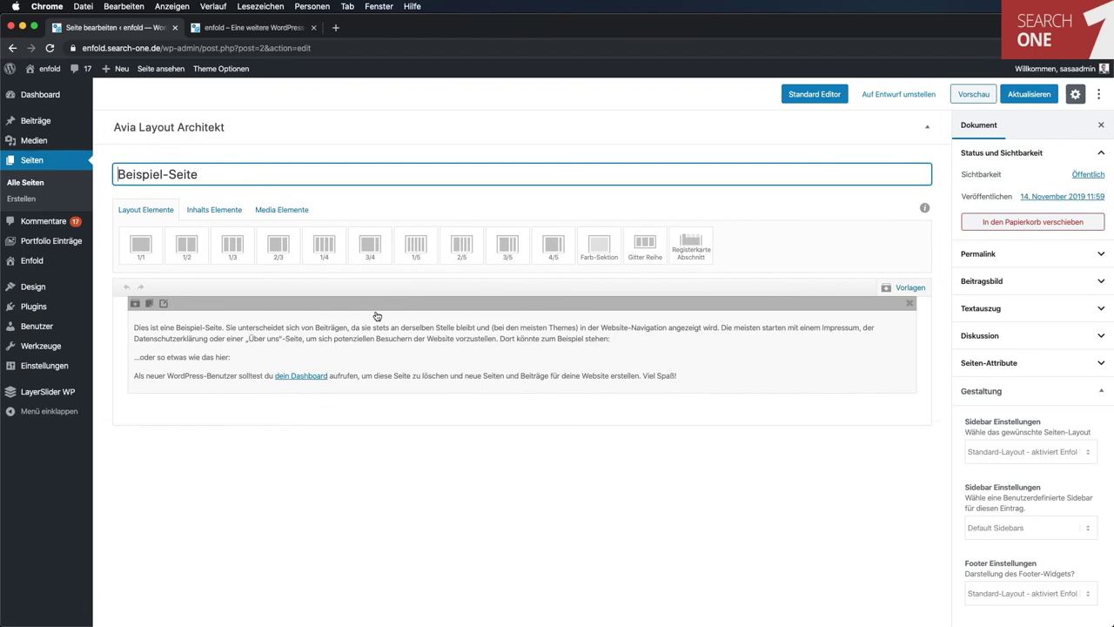
click(265, 27)
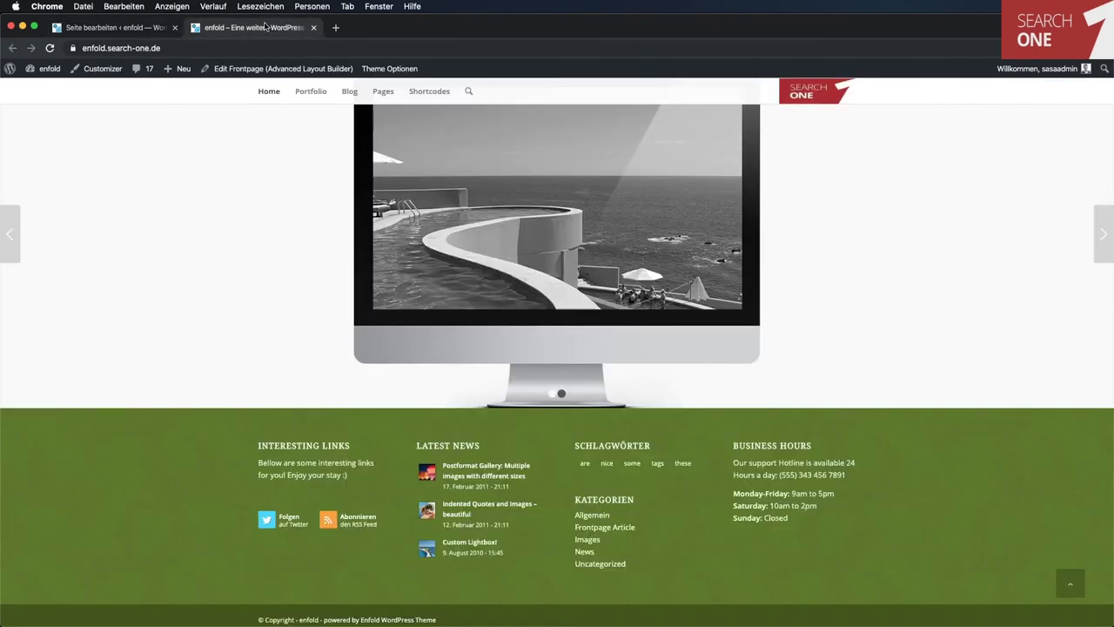
click(145, 31)
mouse_move(202, 69)
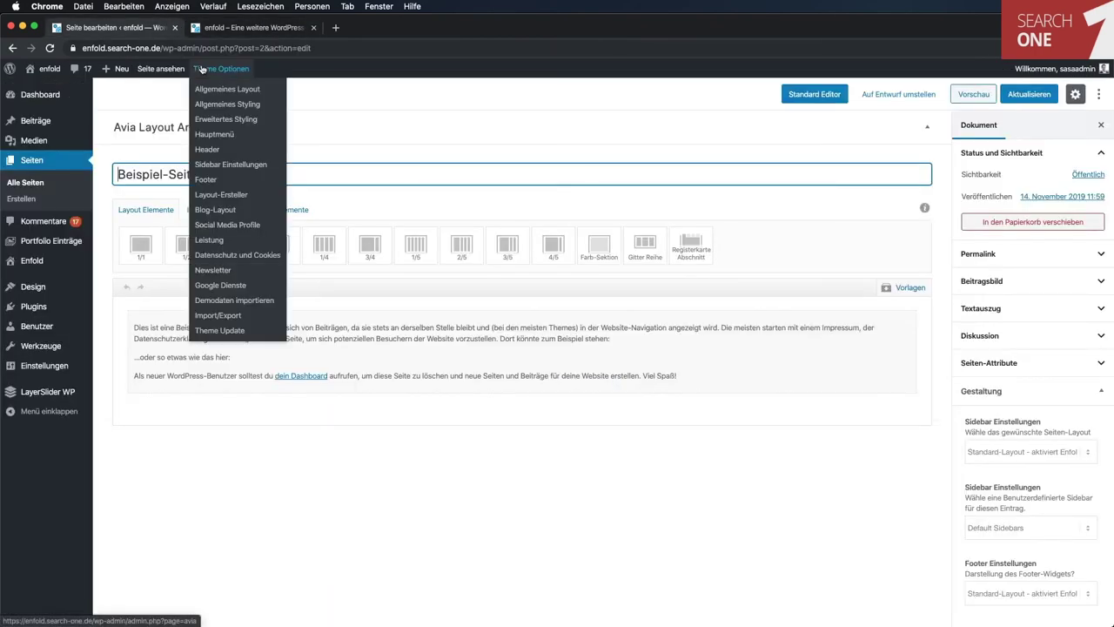